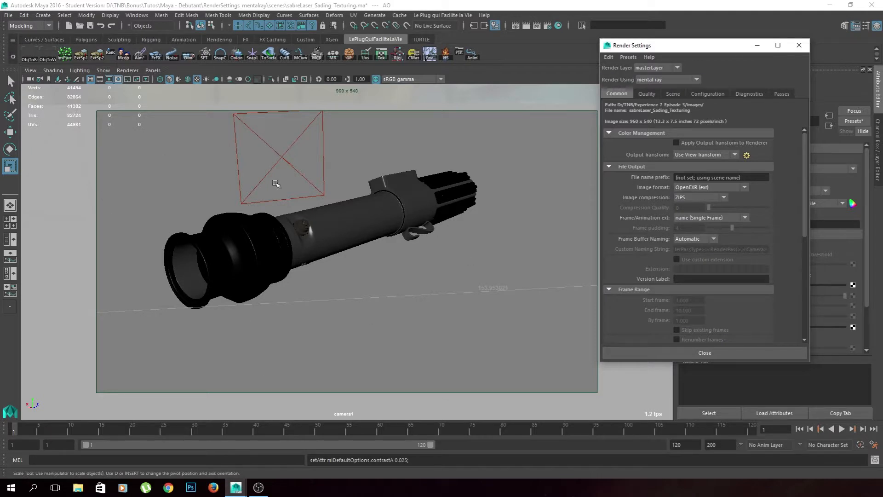
# Step: Review the mental ray common, render pass and quality settings for the scene
pyautogui.moveTo(680, 46); pyautogui.dragTo(673, 46)
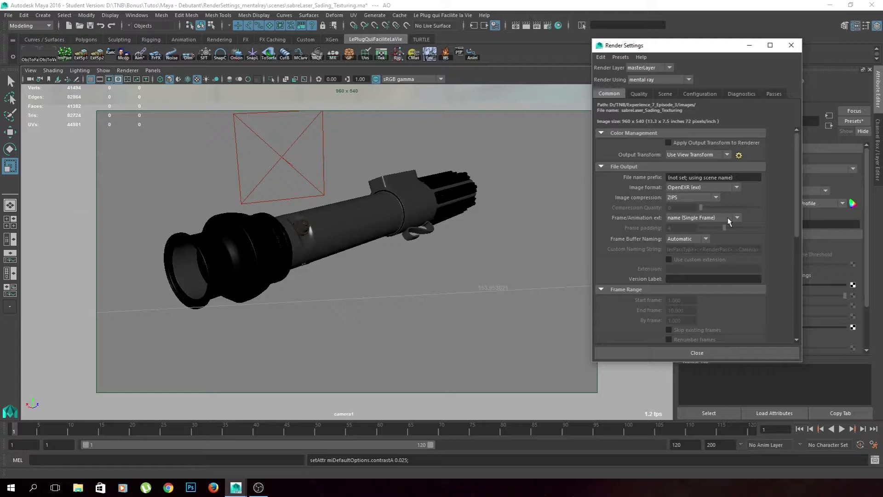
pyautogui.scroll(-3, 728, 222)
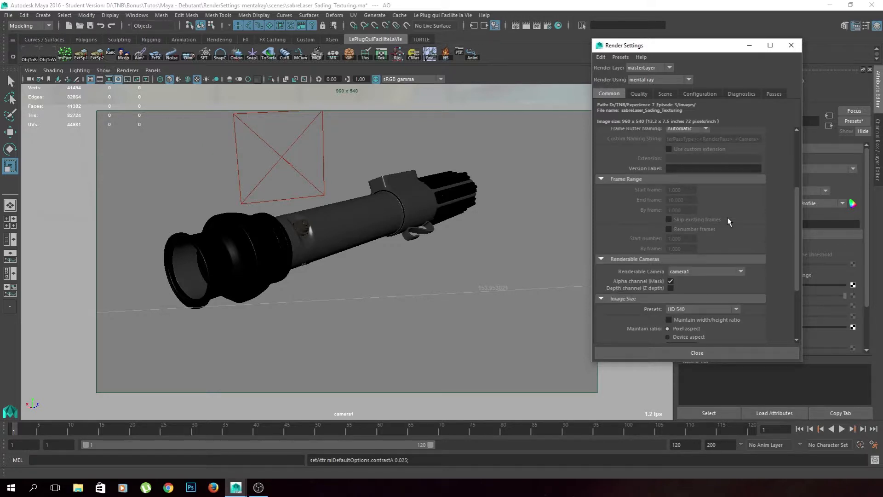
pyautogui.click(774, 93)
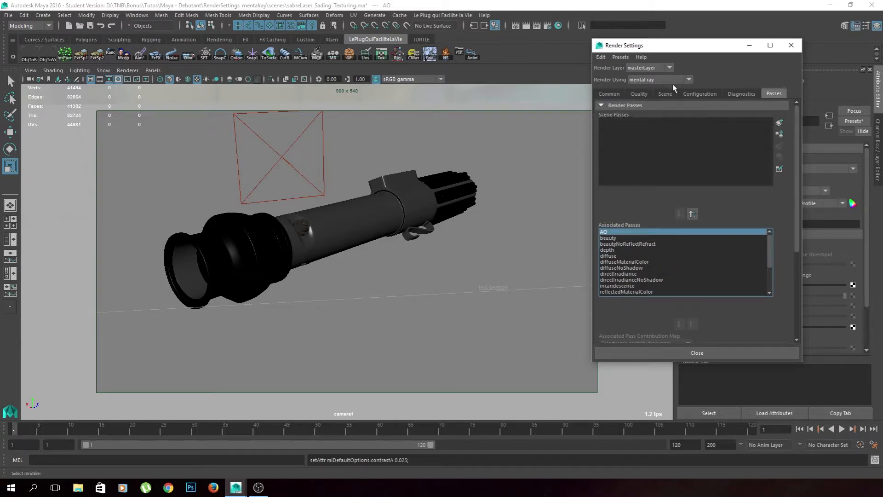
pyautogui.click(643, 95)
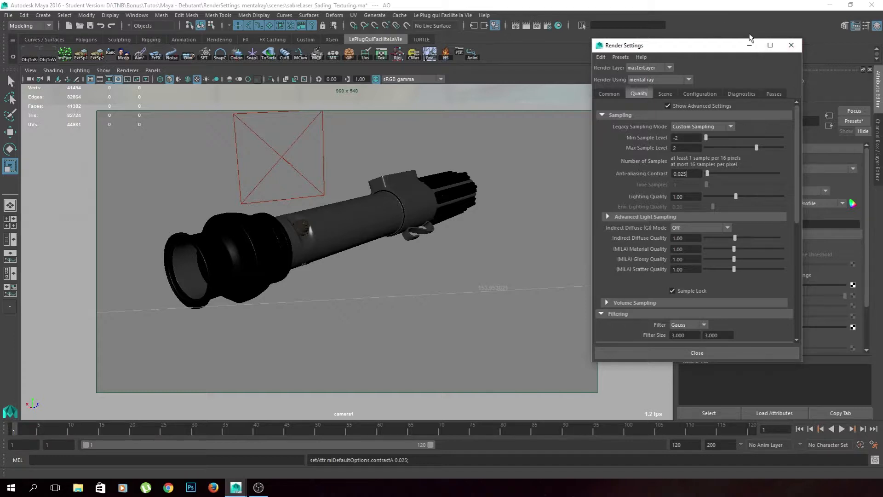
pyautogui.click(609, 94)
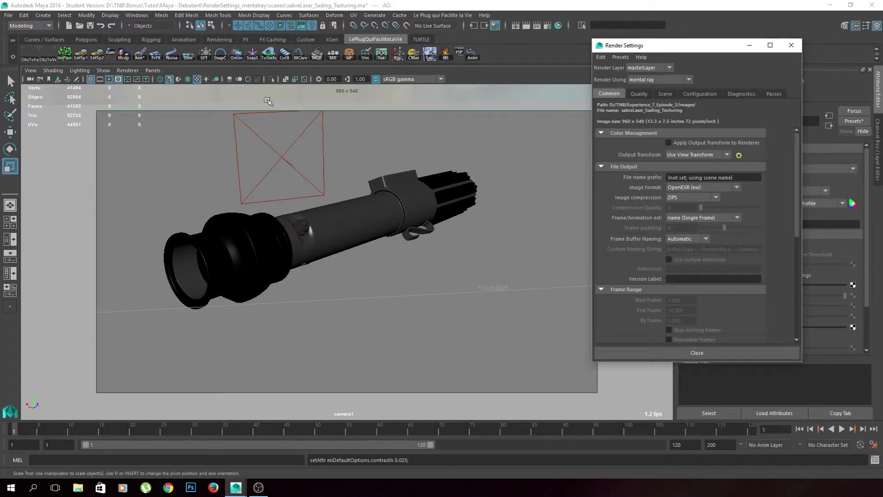
# Step: Switch to the Rendering menu set and start a batch render of the lightsaber scene
pyautogui.click(30, 25)
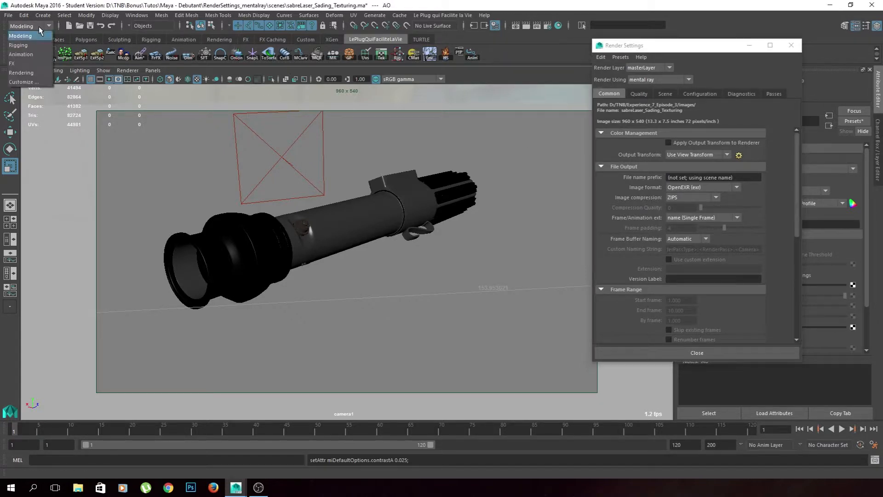
pyautogui.click(27, 72)
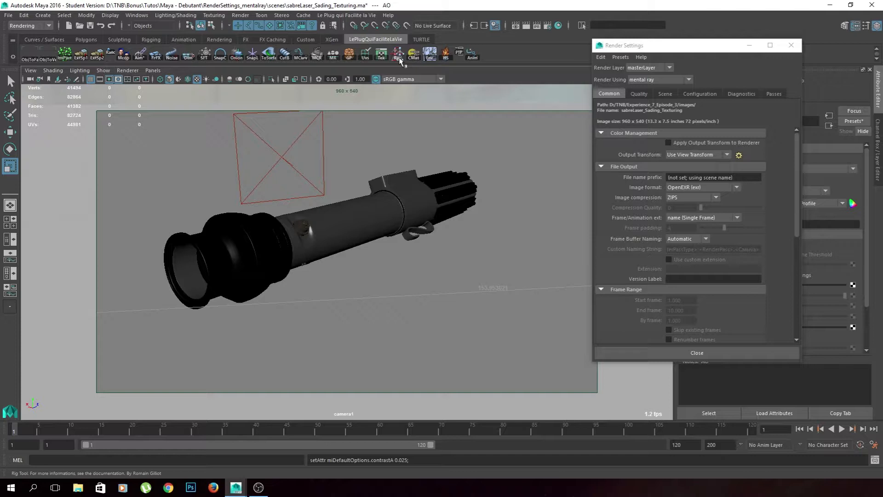
pyautogui.click(240, 15)
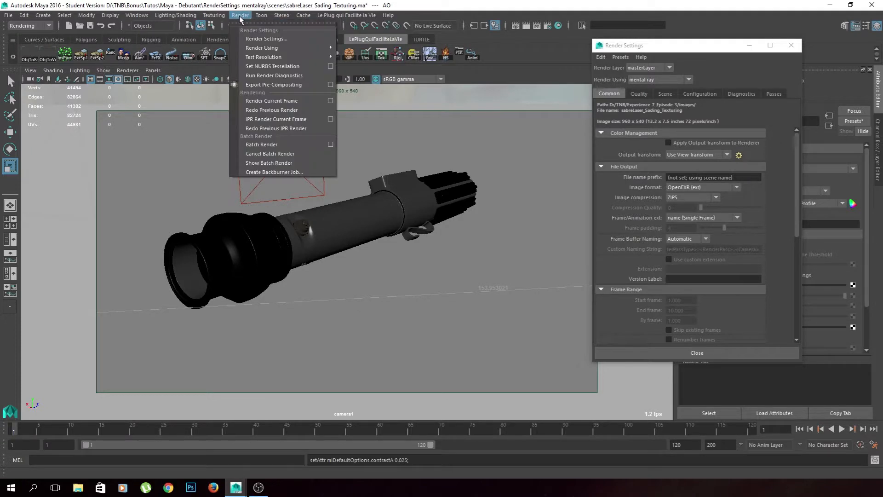
pyautogui.click(265, 144)
# Step: Open the Charcoal Editor, dismiss its demo notice and show only the output log to follow the batch render's progress
pyautogui.click(421, 251)
pyautogui.press('r')
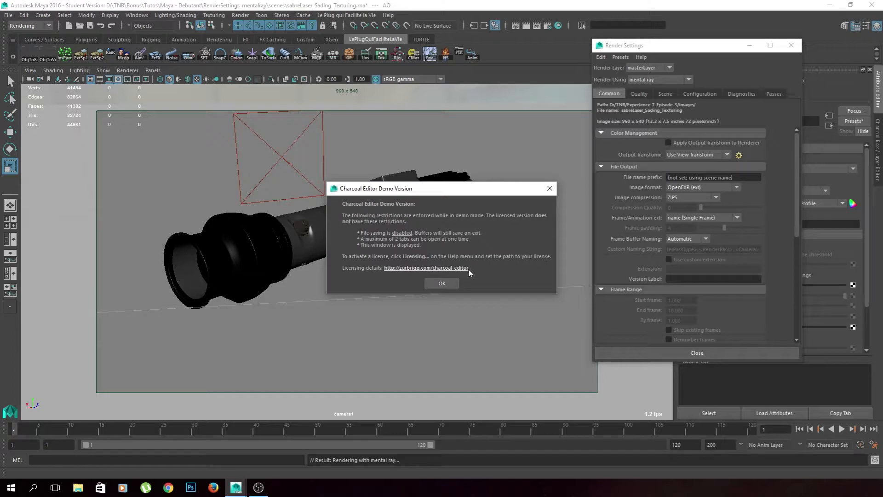
pyautogui.click(442, 283)
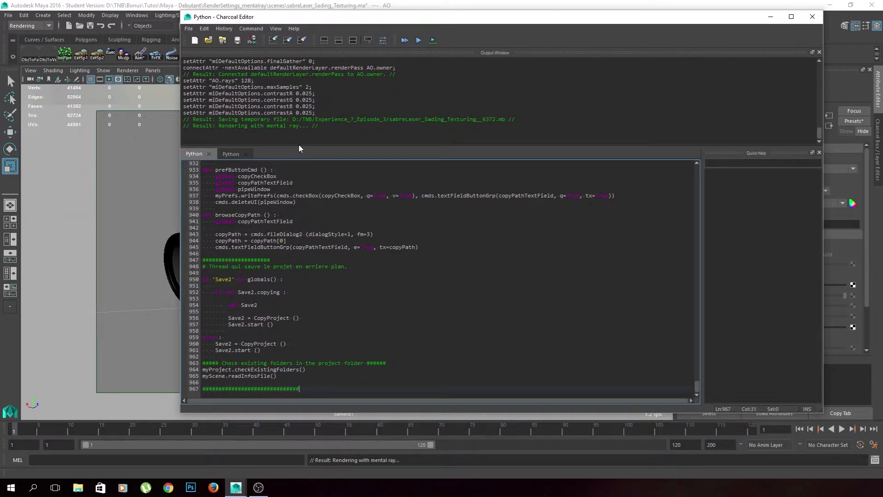
pyautogui.click(329, 42)
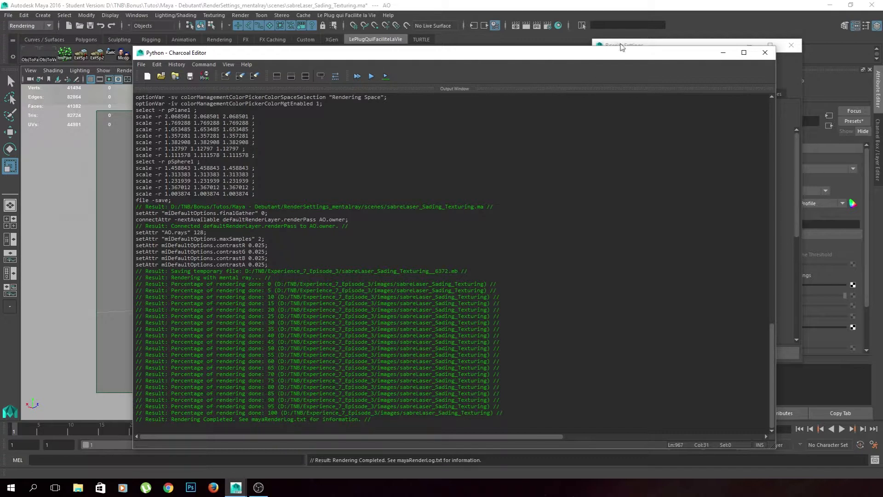
# Step: Set the render output's frame/animation extension to name.ext (Single Frame)
pyautogui.click(684, 46)
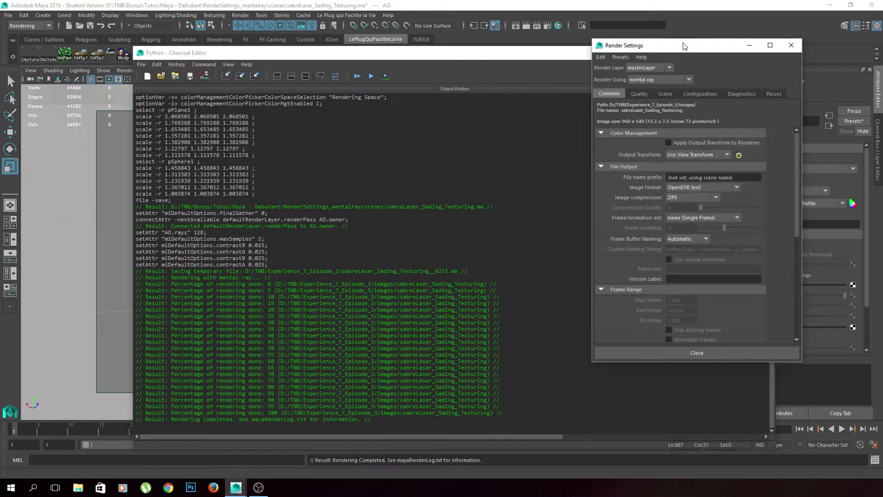
pyautogui.click(698, 218)
pyautogui.click(715, 237)
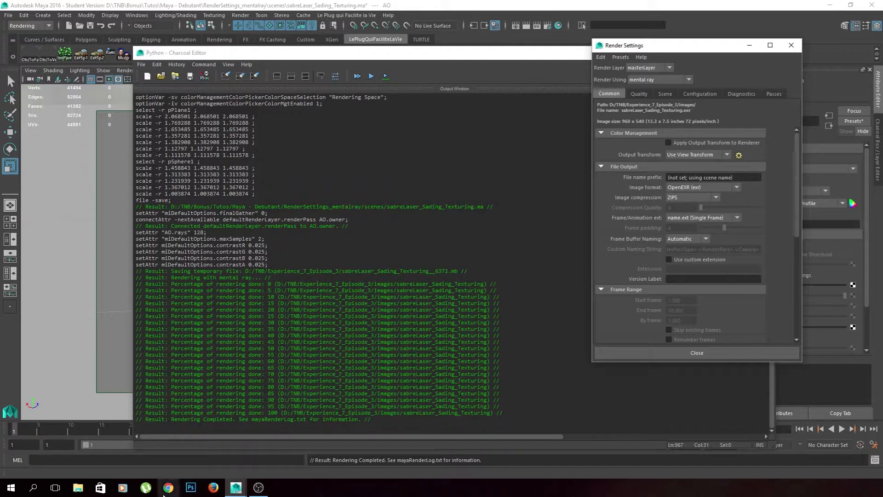
# Step: Open a file explorer window to locate the rendered image
pyautogui.click(78, 487)
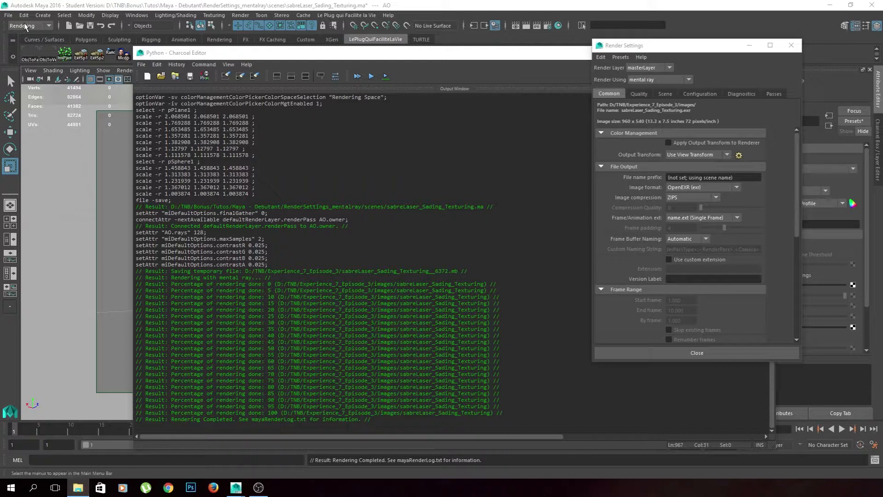
pyautogui.click(596, 9)
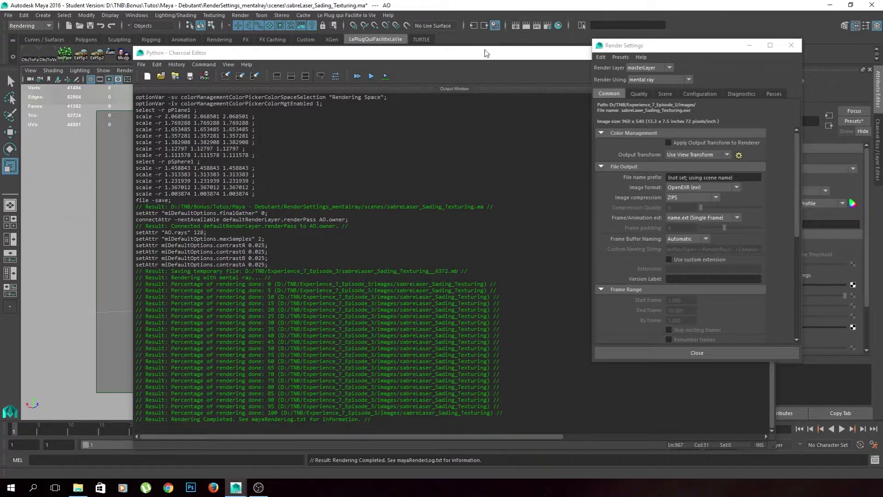
pyautogui.click(10, 15)
pyautogui.click(55, 285)
pyautogui.press('super+e')
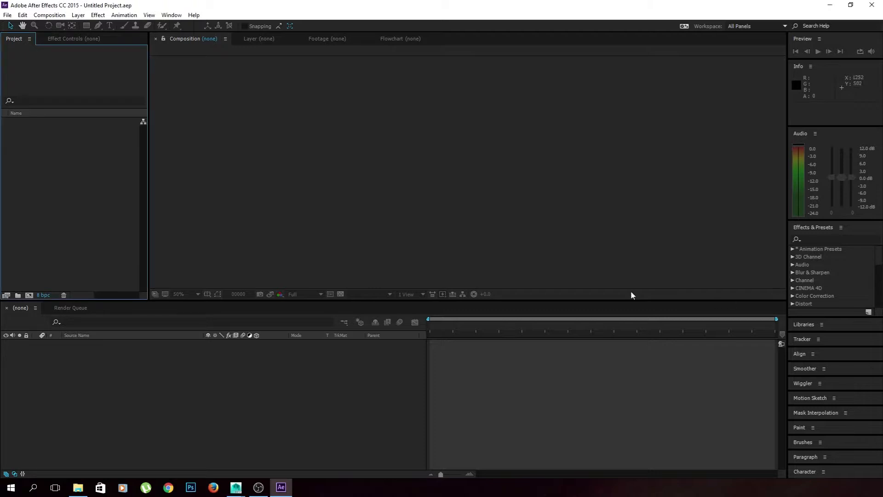
# Step: Set the After Effects project to 16 bits per channel with the sRGB IEC61966-2.1 working space, and linearize the working space
pyautogui.click(42, 295)
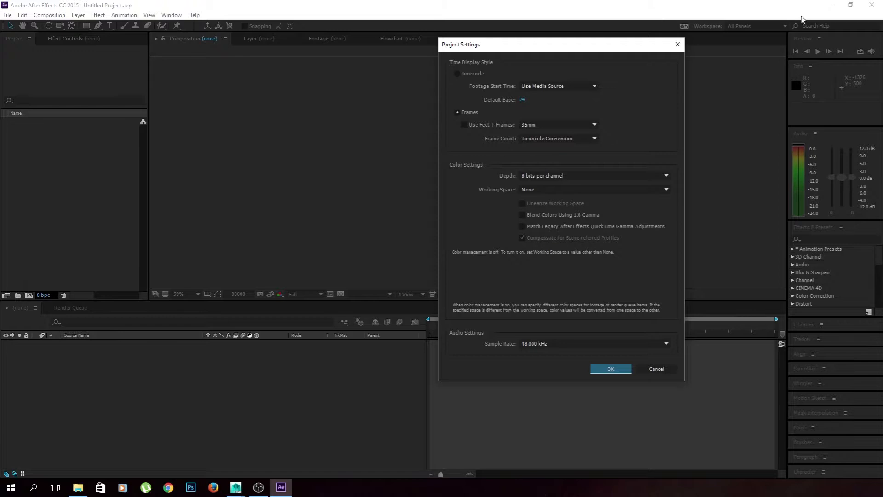
pyautogui.click(616, 176)
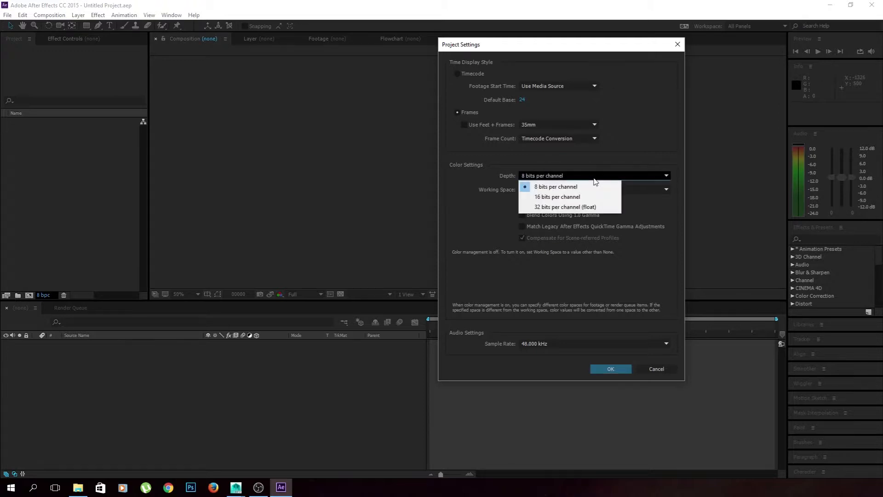
pyautogui.click(555, 197)
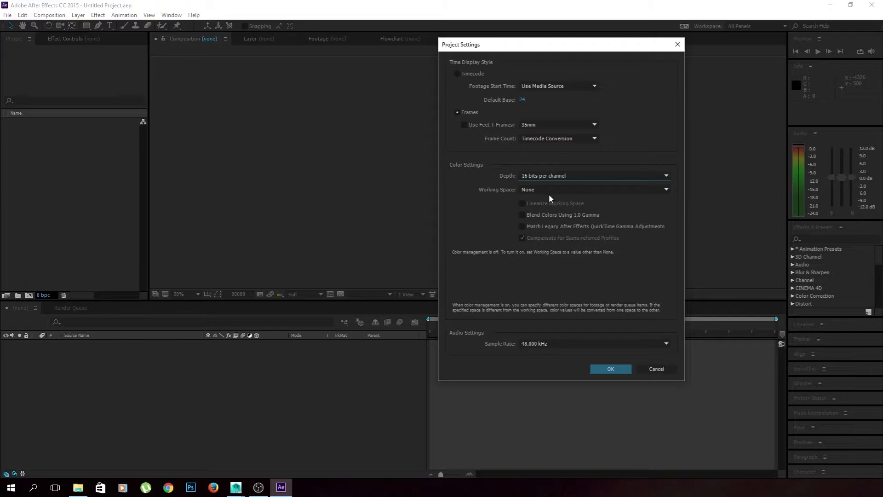
pyautogui.click(549, 189)
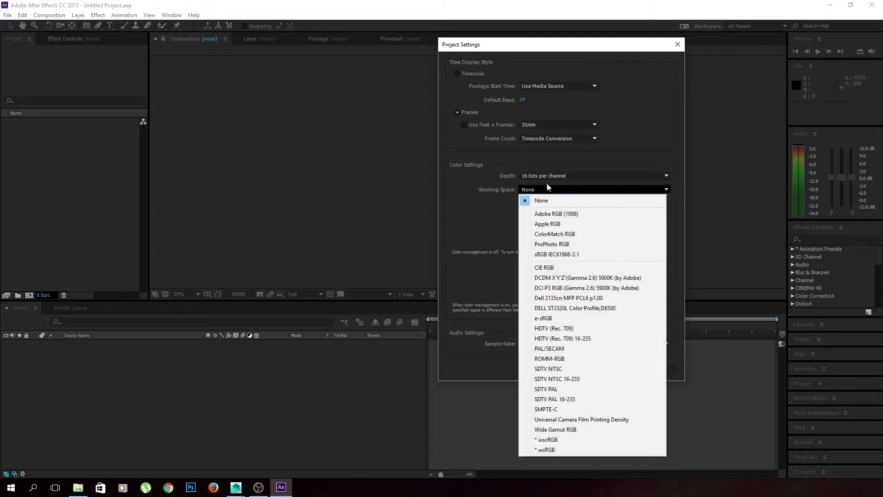
pyautogui.click(561, 254)
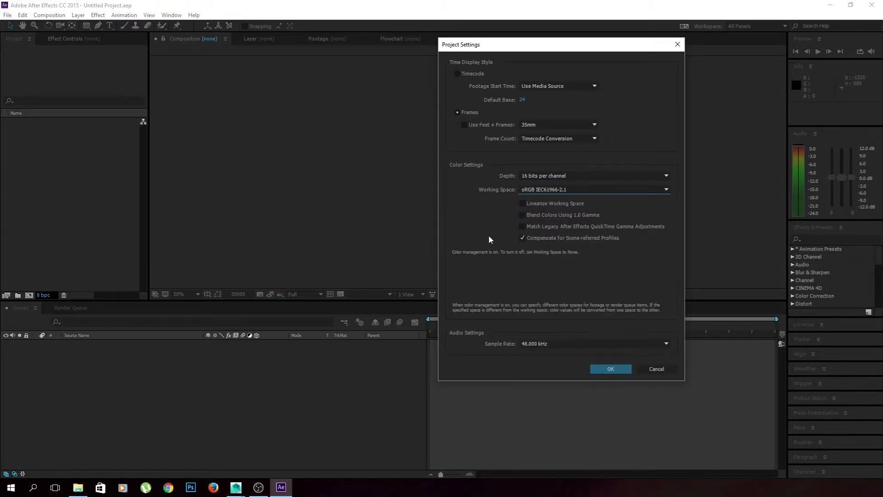
pyautogui.click(538, 205)
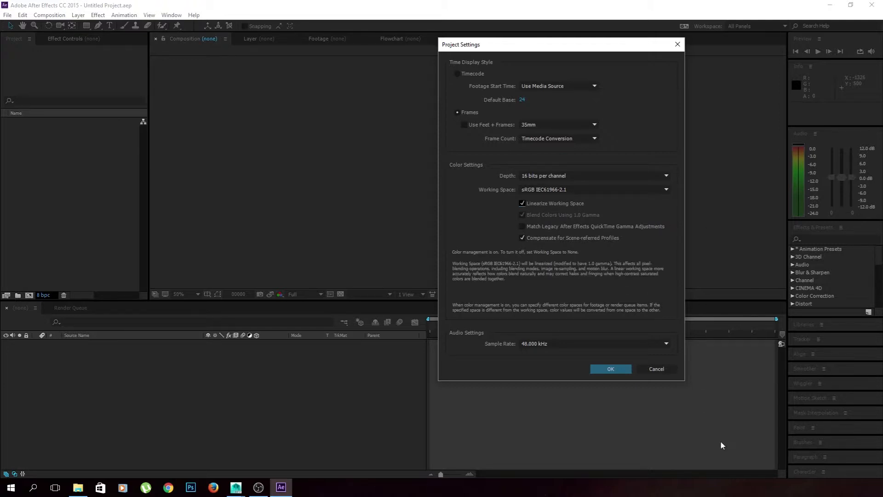
pyautogui.click(608, 372)
# Step: Import the rendered image sabreLaser_Sading_Texturing.exr from the Donnees (D:) drive into the project
pyautogui.doubleClick(92, 184)
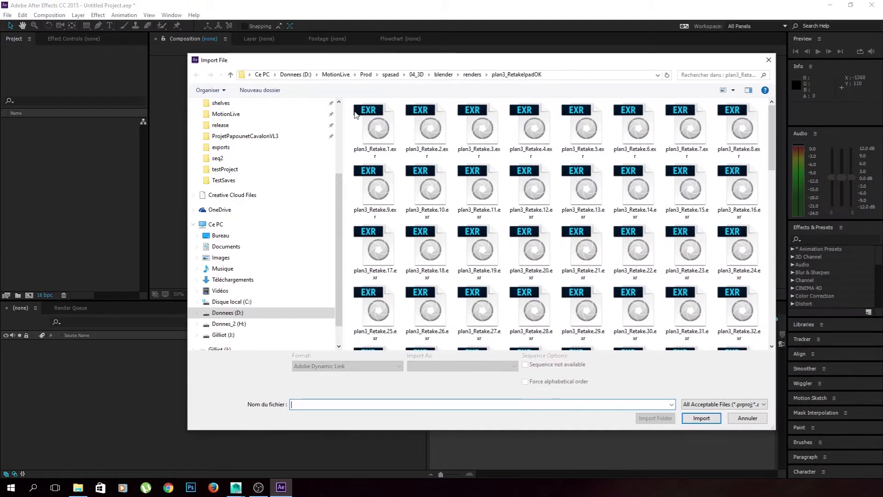
pyautogui.click(282, 313)
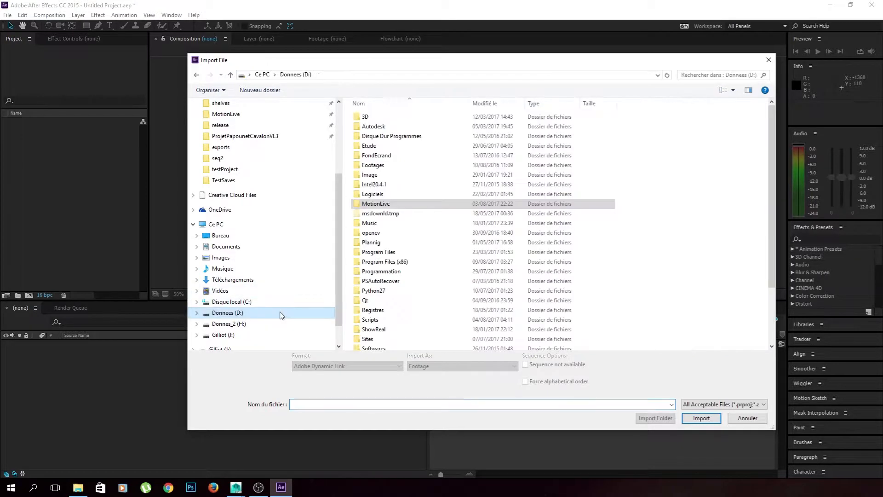
pyautogui.scroll(2, 309, 256)
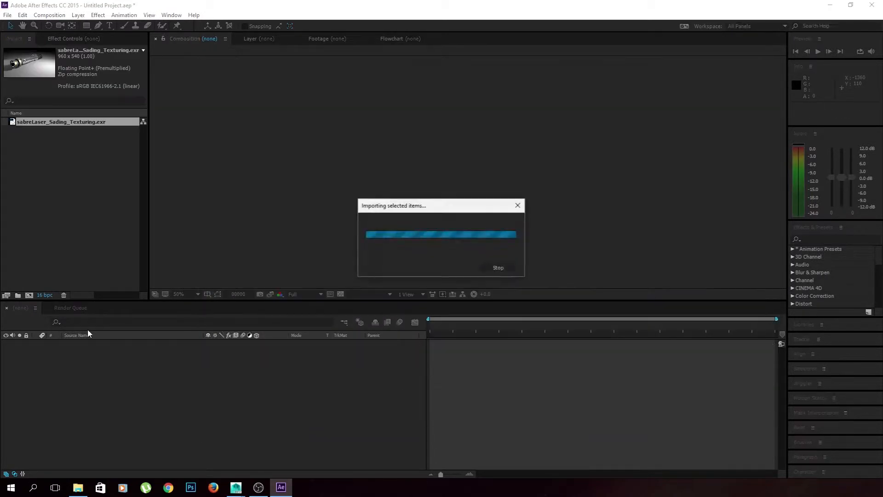
pyautogui.click(96, 200)
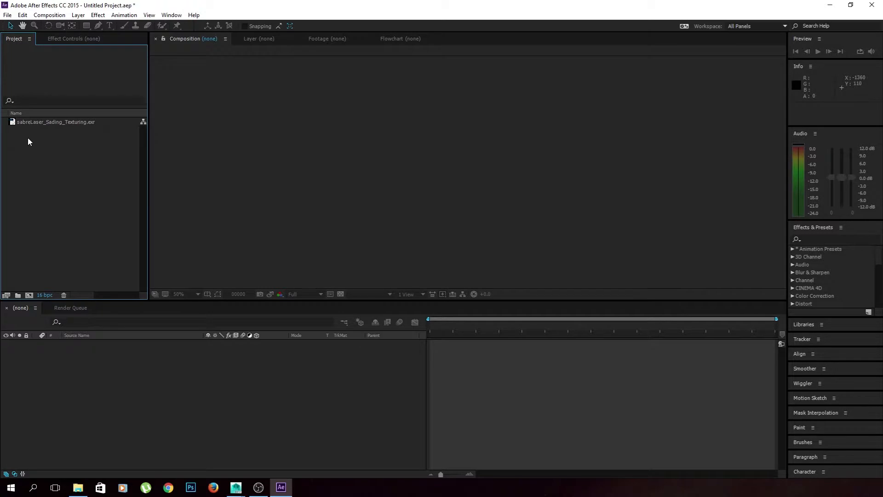
# Step: Create a new composition from the sabreLaser_Sading_Texturing.exr footage
pyautogui.click(14, 122)
pyautogui.moveTo(13, 124); pyautogui.dragTo(21, 206)
pyautogui.click(53, 198)
pyautogui.moveTo(28, 123); pyautogui.dragTo(28, 296)
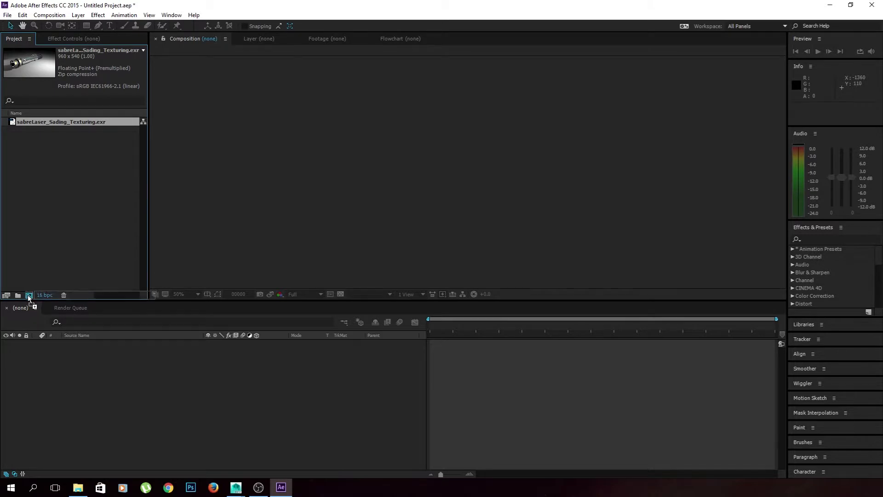
pyautogui.moveTo(27, 294); pyautogui.dragTo(26, 294)
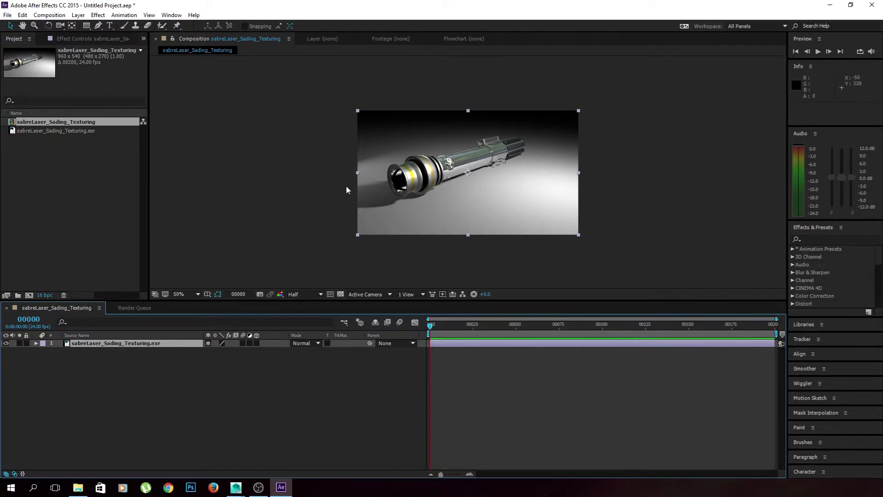
# Step: Display the composition preview at full resolution and deselect the image layer
pyautogui.scroll(1, 346, 186)
pyautogui.click(306, 295)
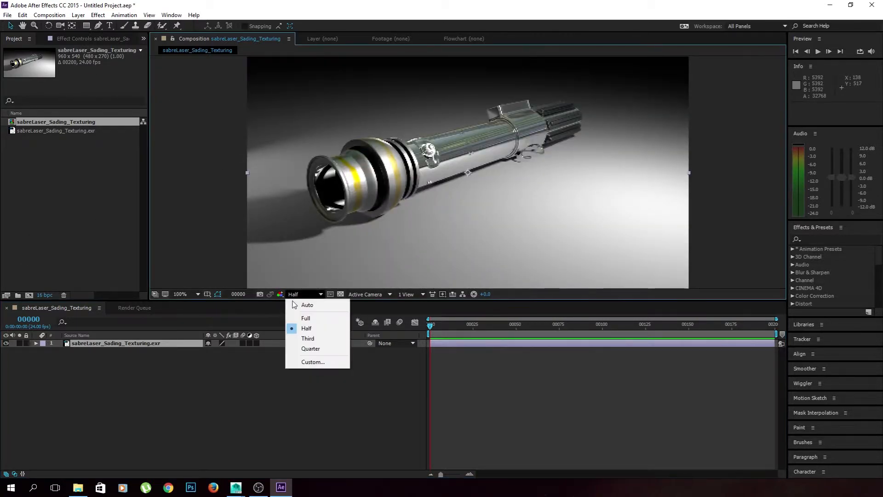
pyautogui.click(306, 316)
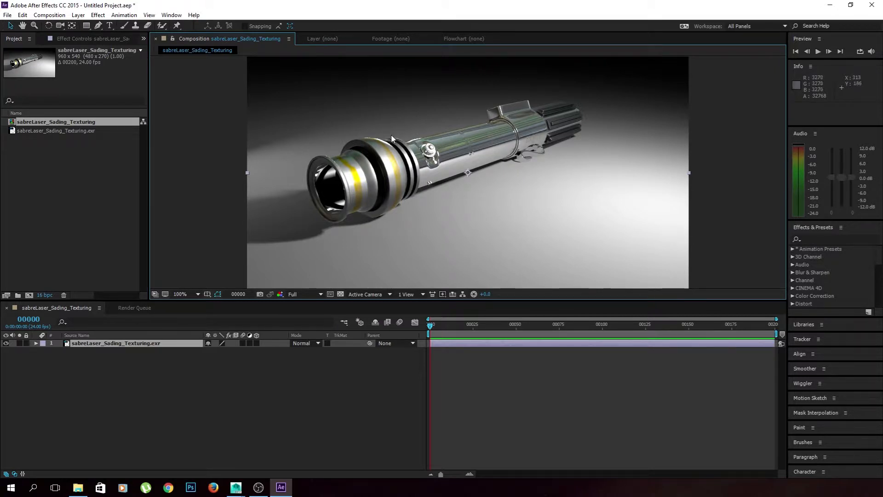
pyautogui.click(400, 321)
pyautogui.click(330, 429)
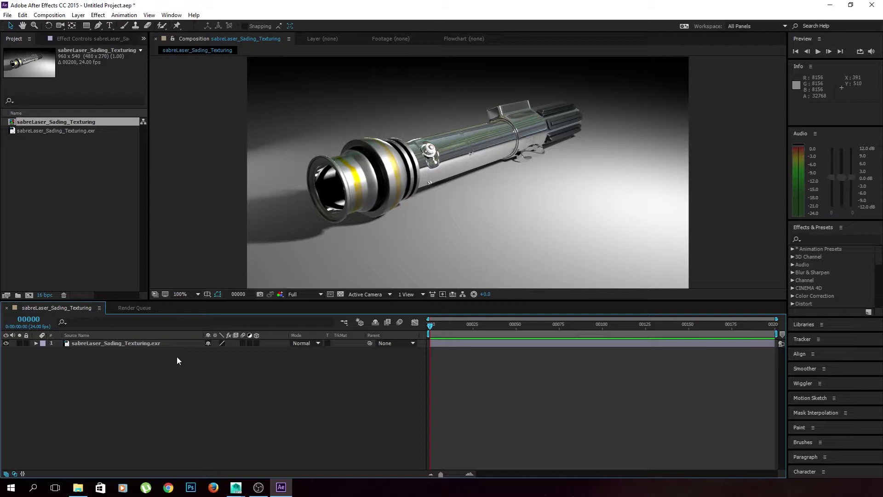
# Step: Open the settings of the sabreLaser_Sading_Texturing composition and look through the available size presets
pyautogui.rightClick(167, 415)
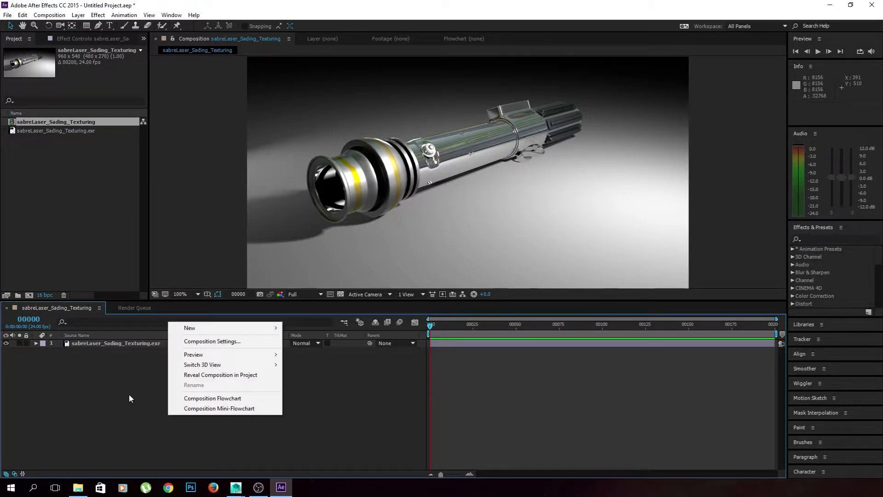
pyautogui.click(97, 382)
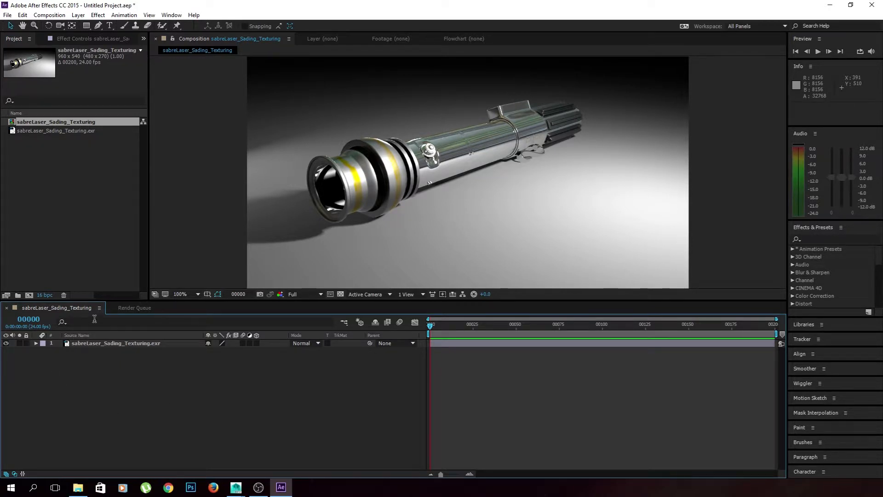
pyautogui.rightClick(90, 401)
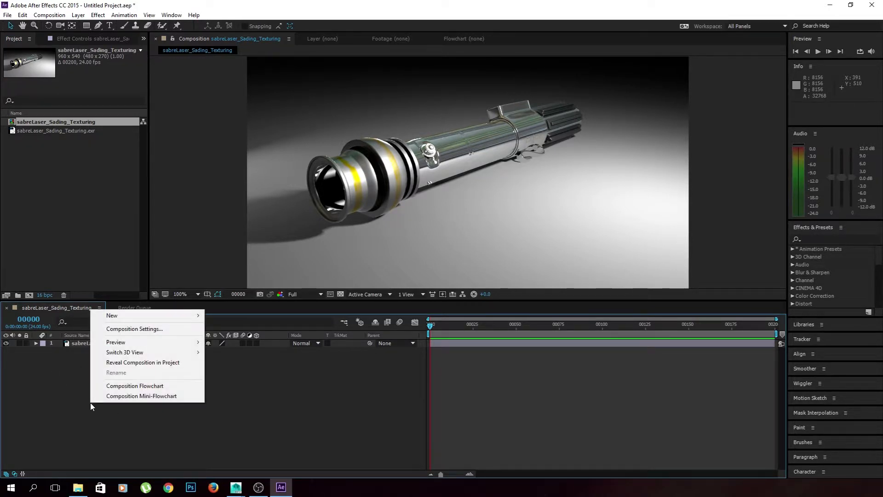
pyautogui.click(125, 328)
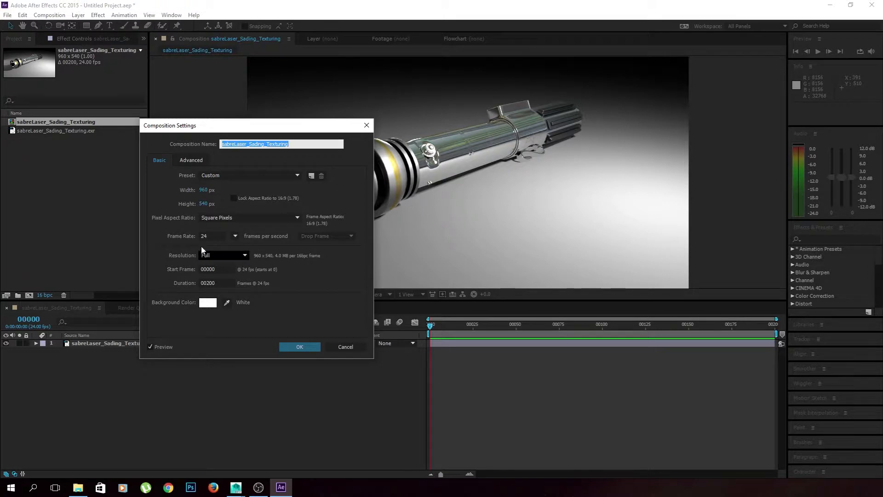
pyautogui.click(236, 174)
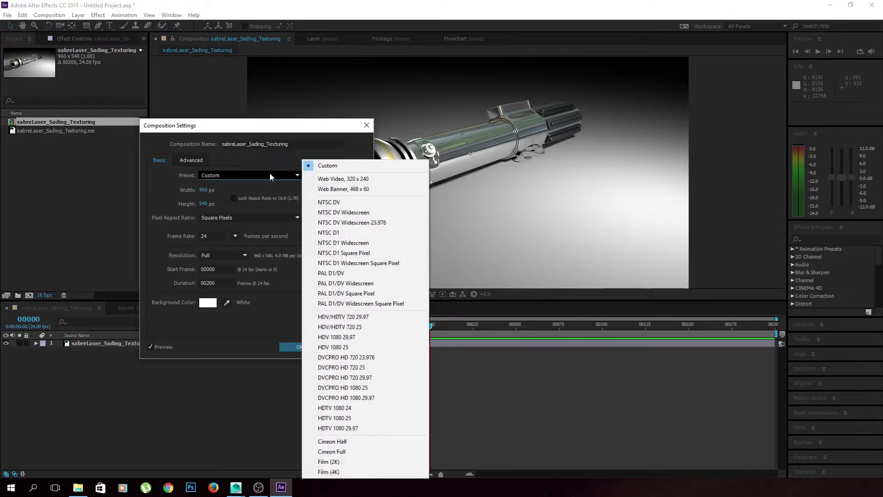
pyautogui.click(160, 184)
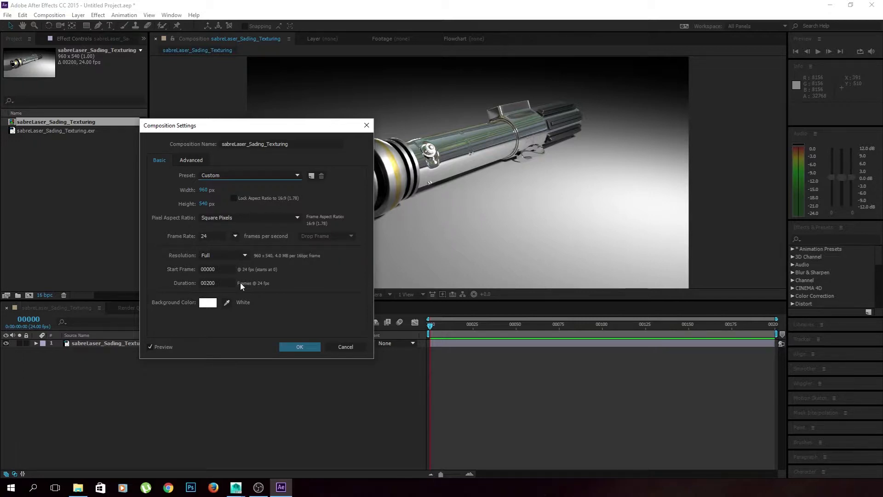
# Step: Review the composition's resolution options, duration and advanced settings, and accept the settings with the Full resolution
pyautogui.click(227, 256)
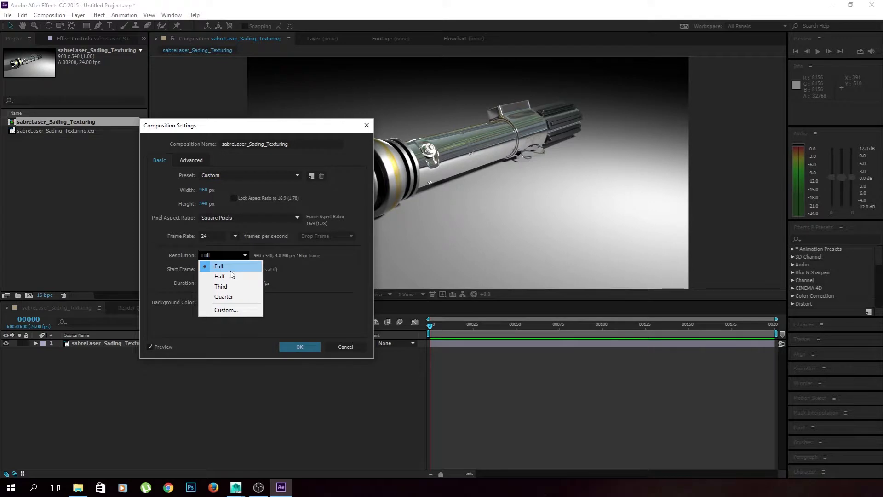
pyautogui.click(240, 256)
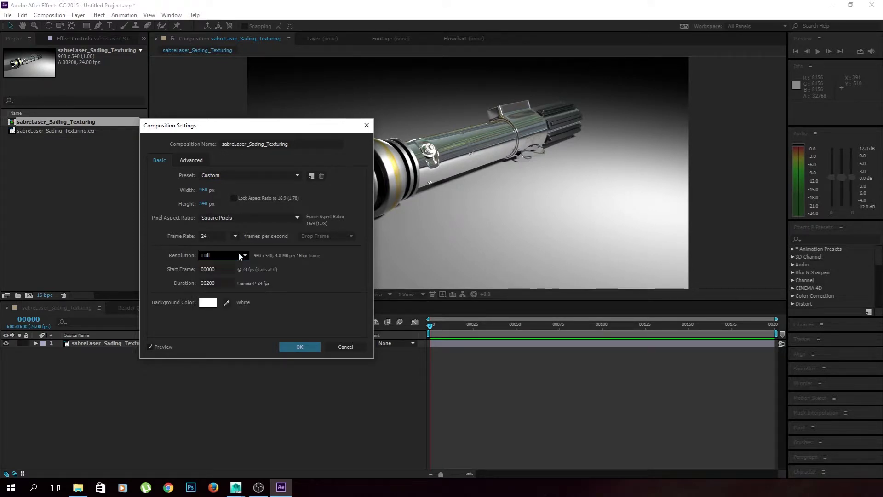
pyautogui.click(240, 256)
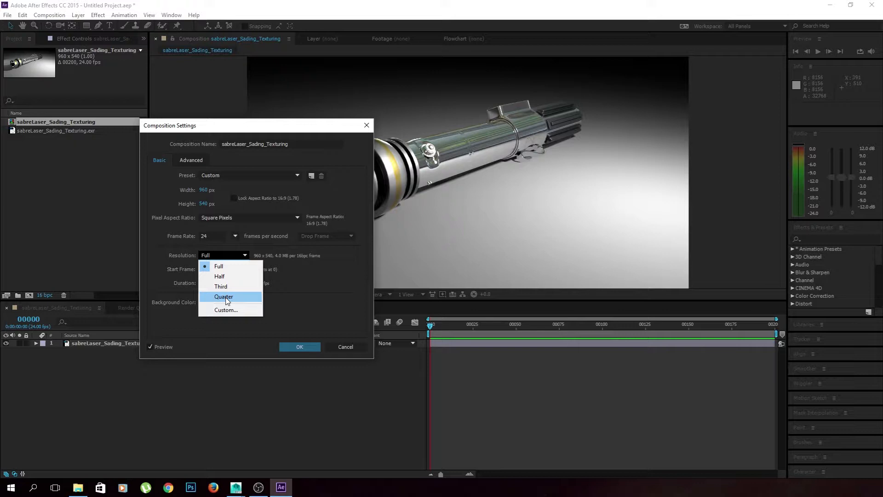
pyautogui.click(155, 247)
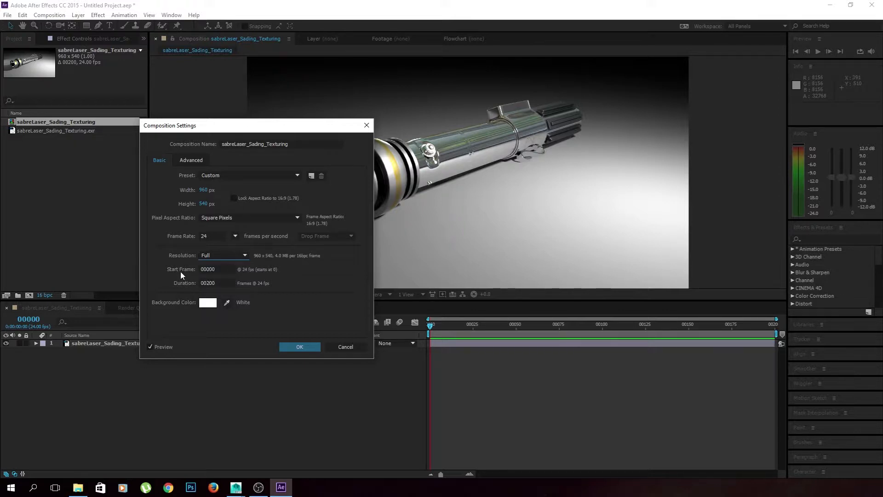
pyautogui.click(231, 281)
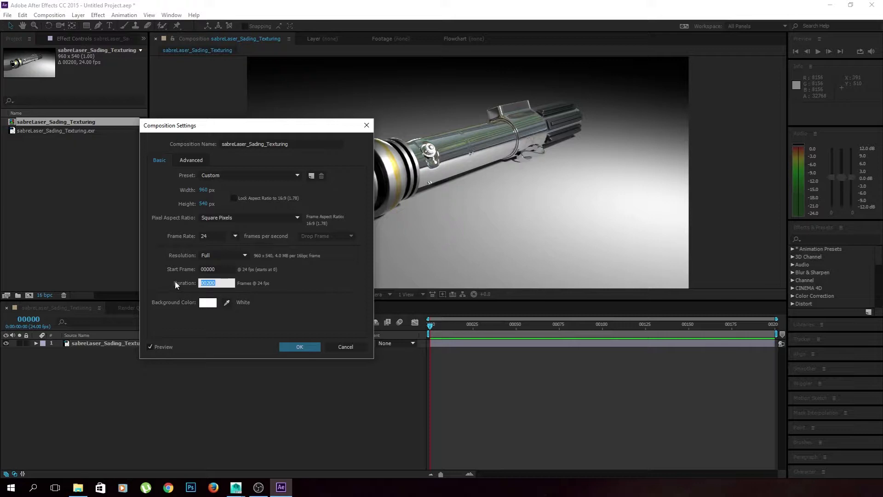
pyautogui.click(224, 283)
pyautogui.click(180, 160)
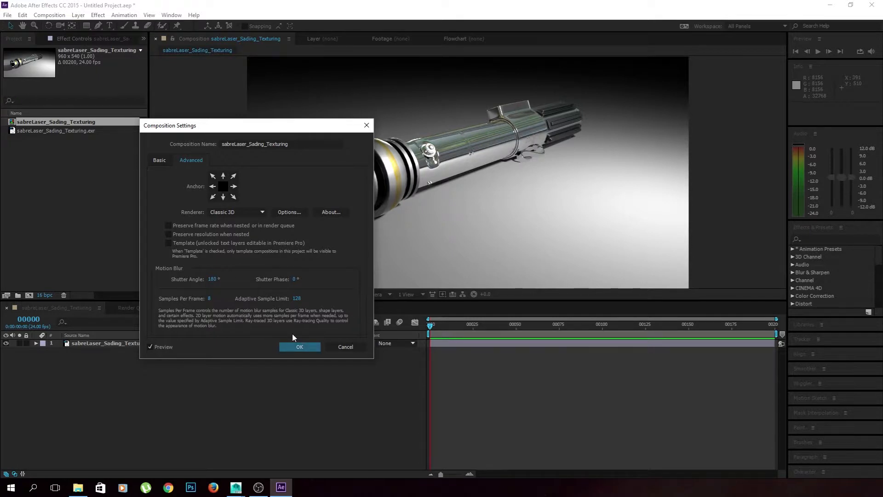
pyautogui.click(292, 346)
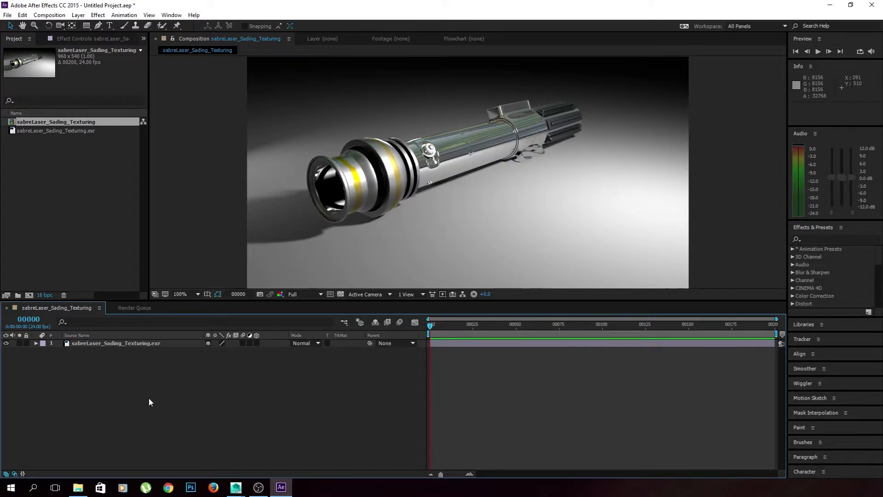
# Step: Duplicate the sabreLaser_Sading_Texturing.exr layer seven times in the composition
pyautogui.click(106, 343)
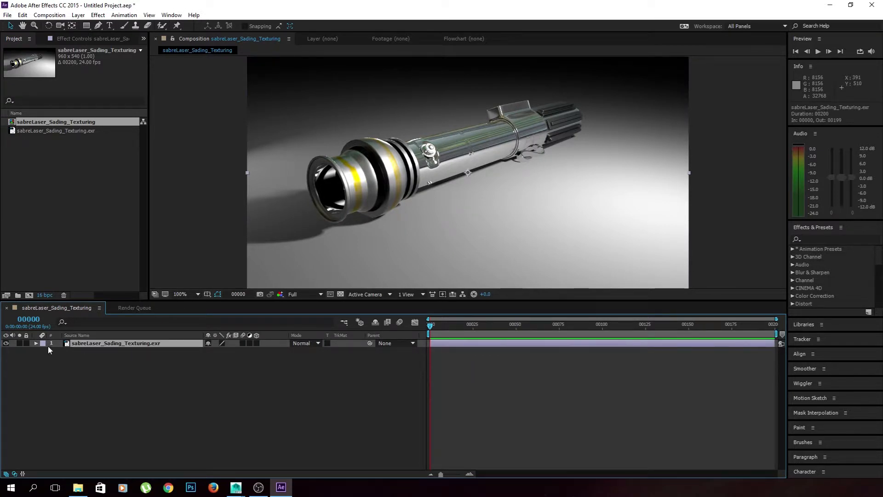
pyautogui.click(118, 372)
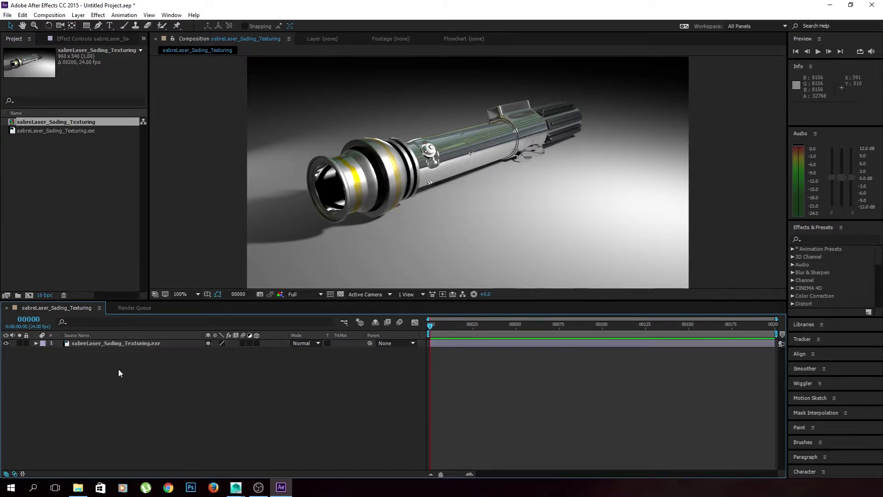
pyautogui.hotkey('ctrl', 'a')
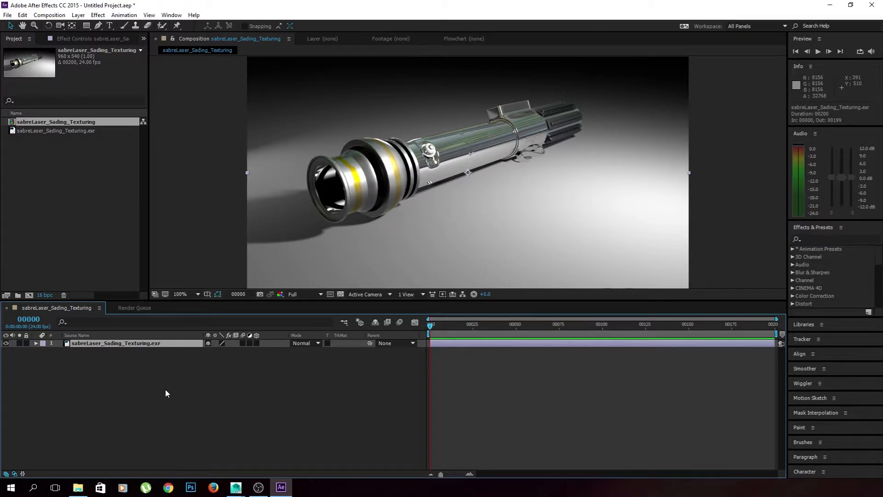
pyautogui.hotkey('ctrl', 'd')
pyautogui.hotkey('ctrl', 'd')
pyautogui.hotkey('ctrl', 'd')
pyautogui.hotkey('ctrl', 'd')
pyautogui.hotkey('ctrl', 'd')
pyautogui.hotkey('ctrl', 'd')
pyautogui.hotkey('ctrl', 'd')
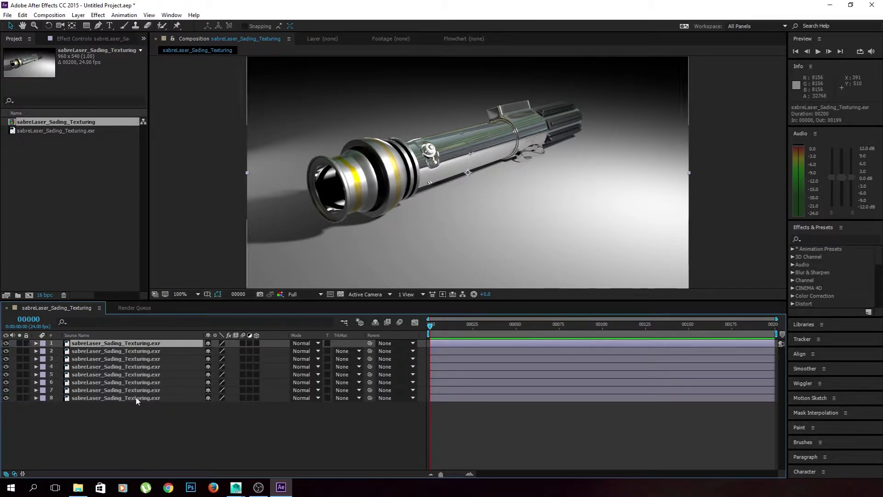
# Step: Delete the seven duplicate image layers, keeping a single sabreLaser_Sading_Texturing.exr layer in the composition
pyautogui.hotkey('ctrl', 'shift', 'a')
pyautogui.click(156, 345)
pyautogui.press('Delete')
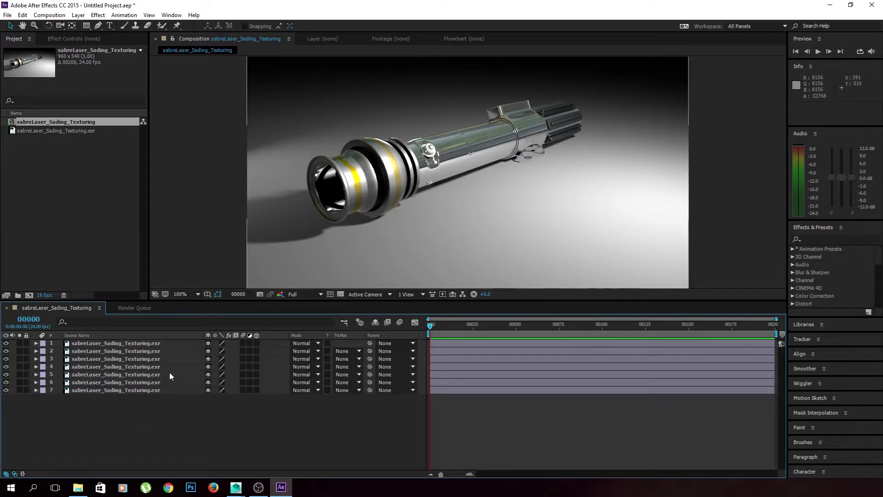
pyautogui.click(164, 382)
pyautogui.keyDown('shift'); pyautogui.click(153, 344); pyautogui.keyUp('shift')
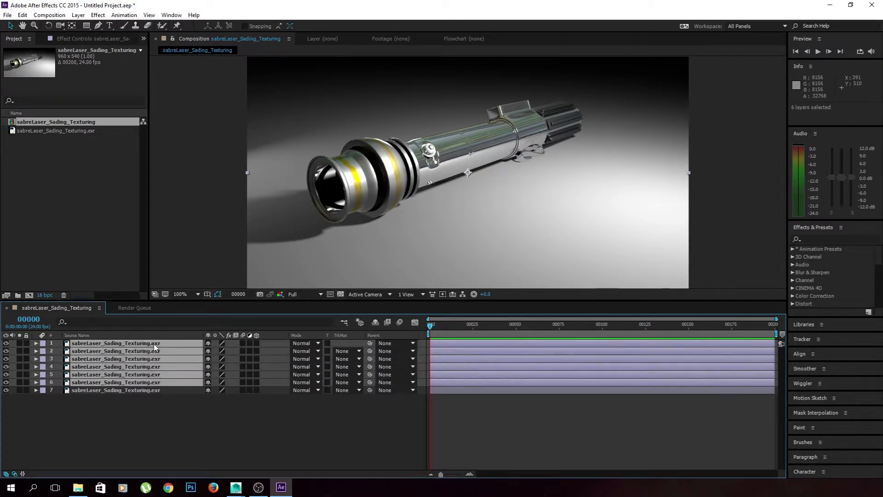
pyautogui.press('Delete')
pyautogui.click(154, 343)
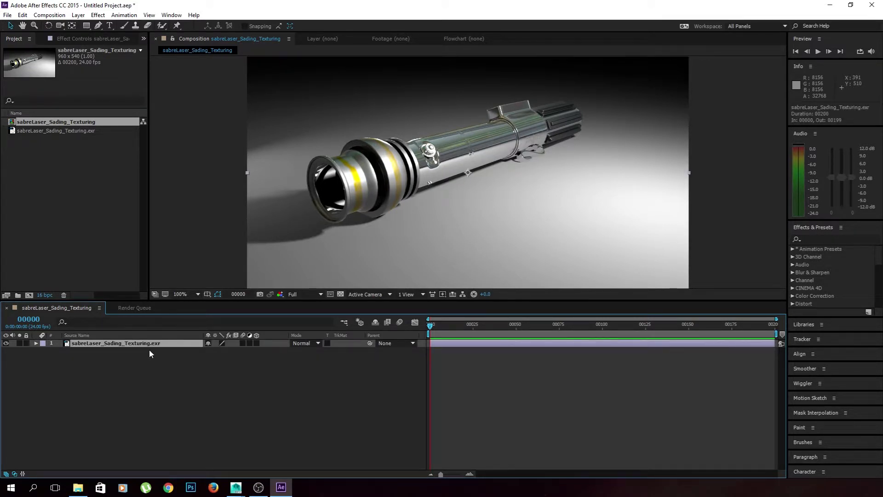
pyautogui.click(166, 373)
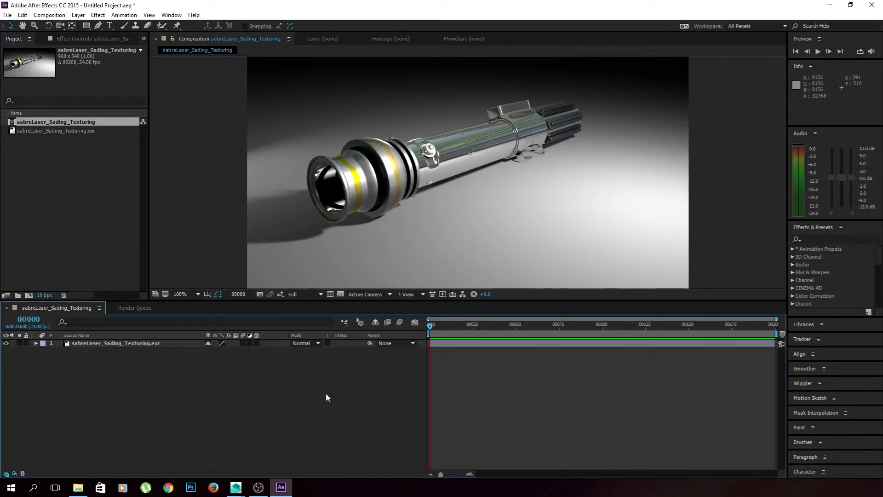
pyautogui.click(137, 344)
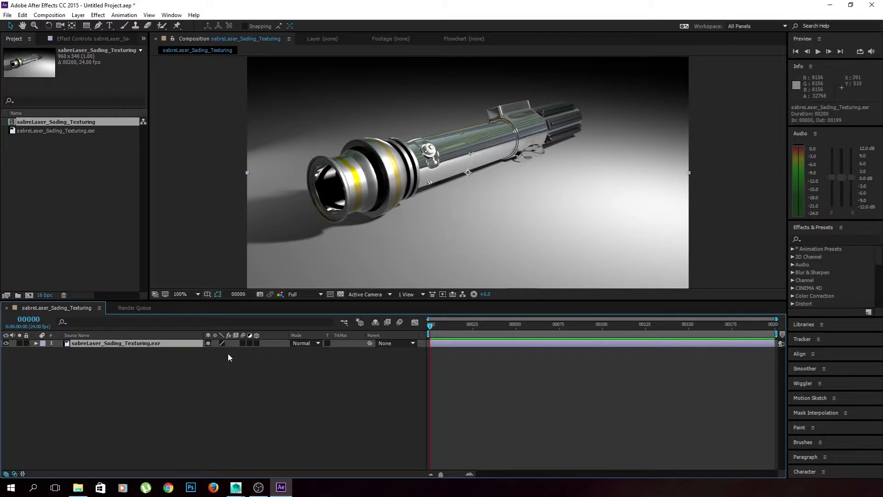
pyautogui.click(310, 431)
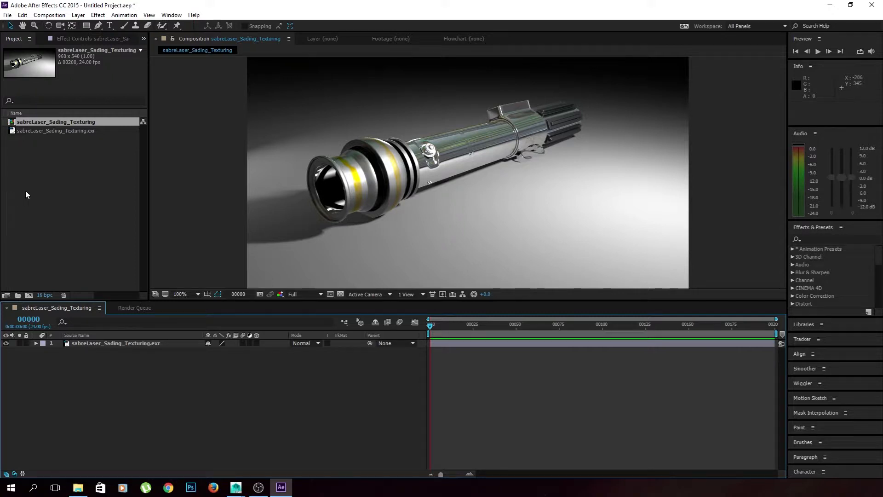
# Step: Create a new text layer above the lightsaber image with the content "text"
pyautogui.rightClick(182, 420)
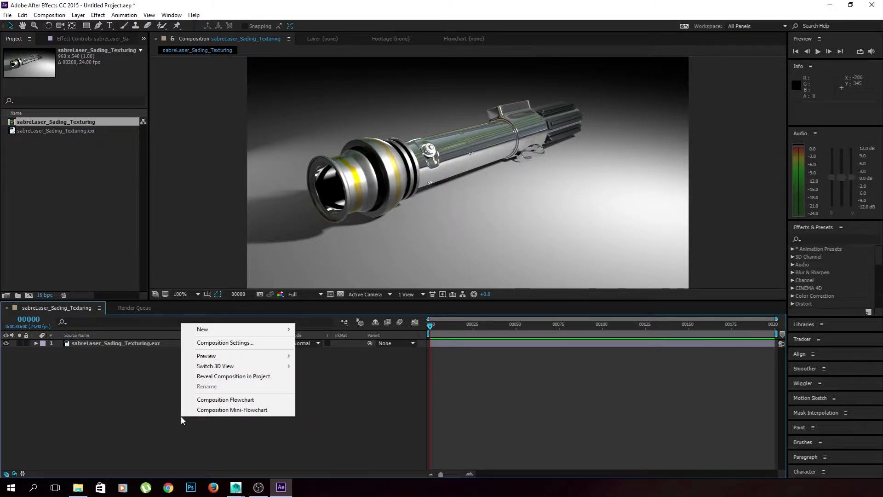
pyautogui.moveTo(192, 328)
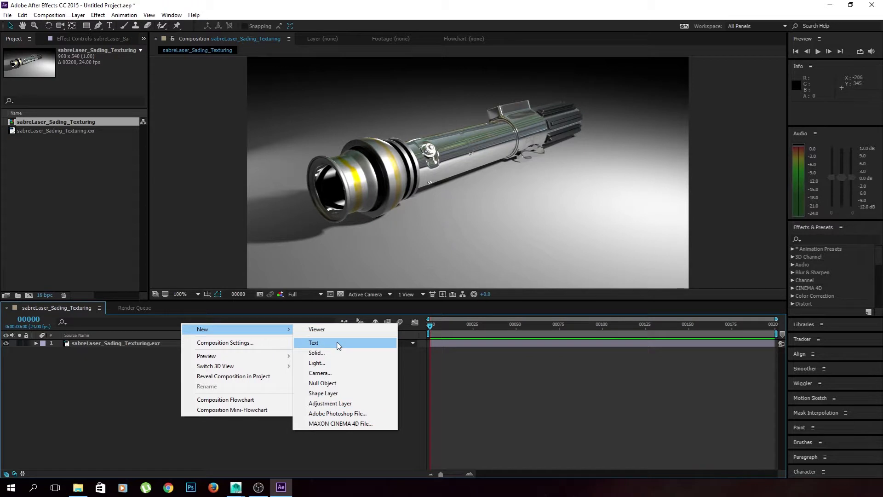
pyautogui.click(317, 342)
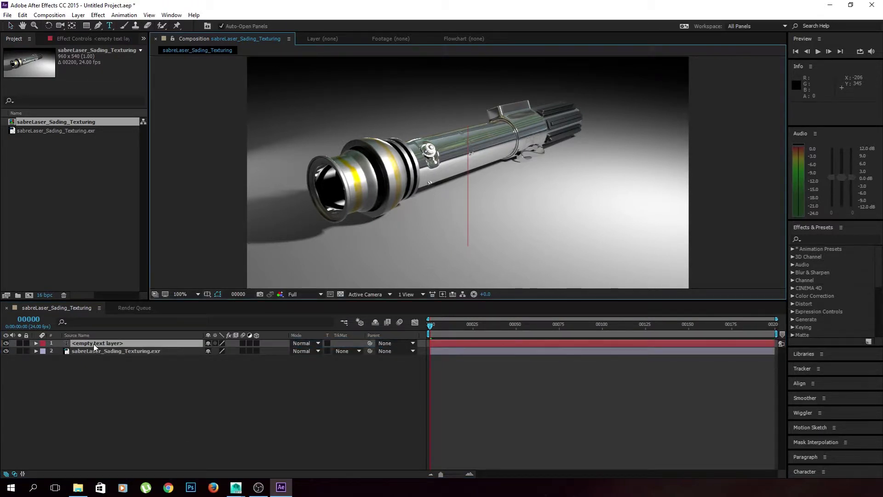
pyautogui.write('text')
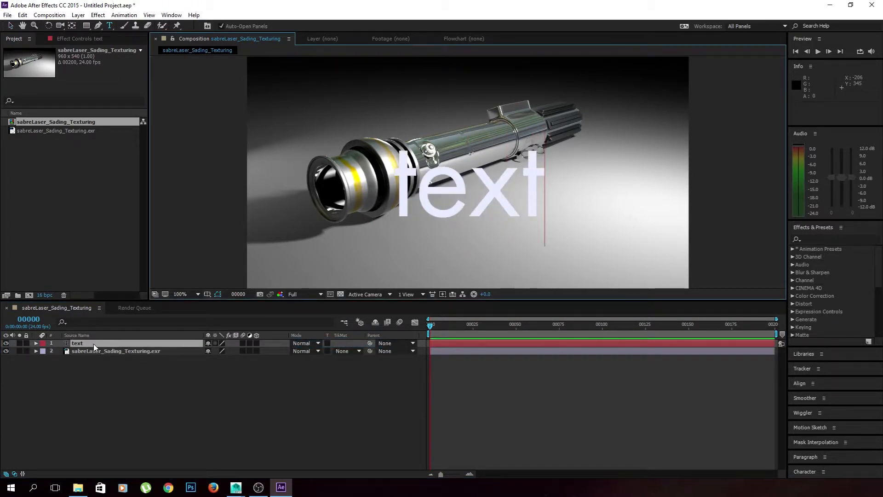
pyautogui.click(98, 388)
pyautogui.click(112, 342)
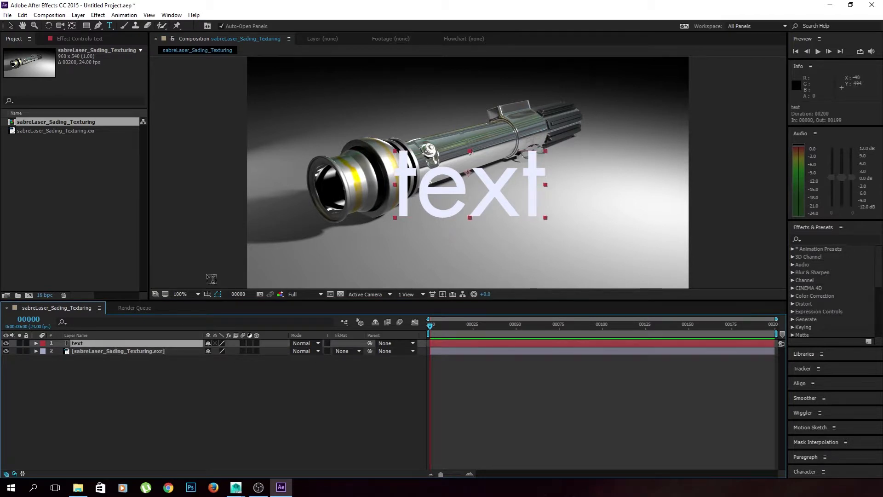
# Step: Move the text slightly up and to the left over the lightsaber, and delete the text layer
pyautogui.moveTo(440, 190); pyautogui.dragTo(465, 191)
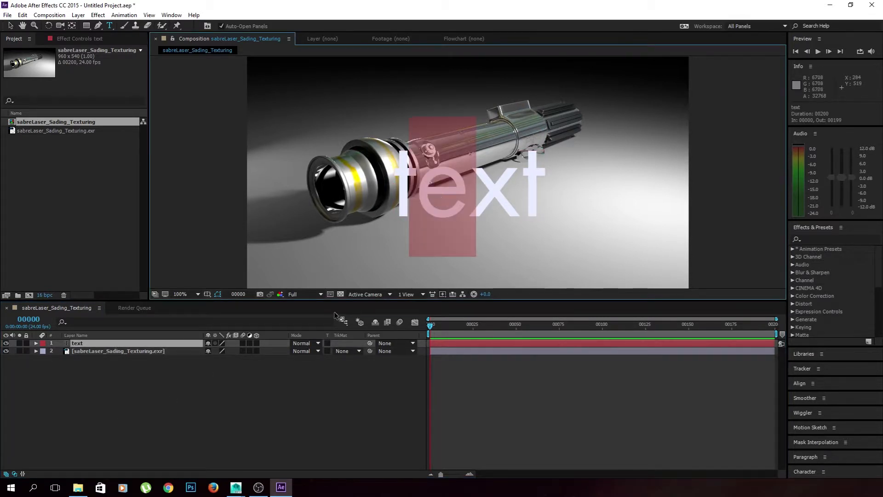
pyautogui.click(102, 382)
pyautogui.click(103, 343)
pyautogui.press('v')
pyautogui.moveTo(512, 199); pyautogui.dragTo(473, 170)
pyautogui.click(198, 418)
pyautogui.click(128, 344)
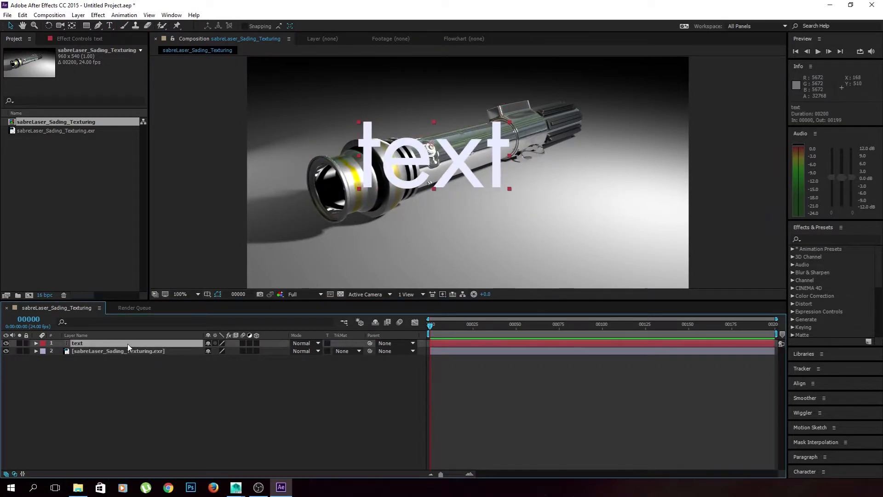
pyautogui.press('Delete')
# Step: Create a 960 x 540 px pale blue solid layer above the image and delete it from the composition
pyautogui.rightClick(165, 381)
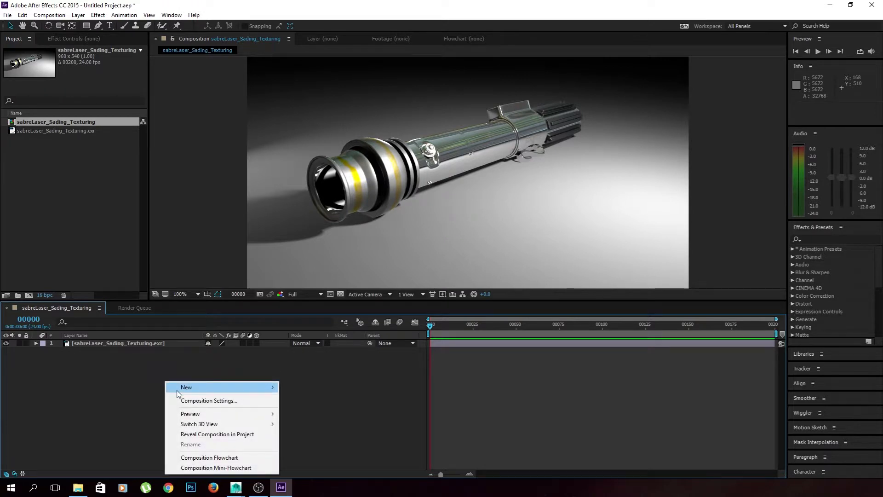
pyautogui.moveTo(193, 387)
pyautogui.click(326, 411)
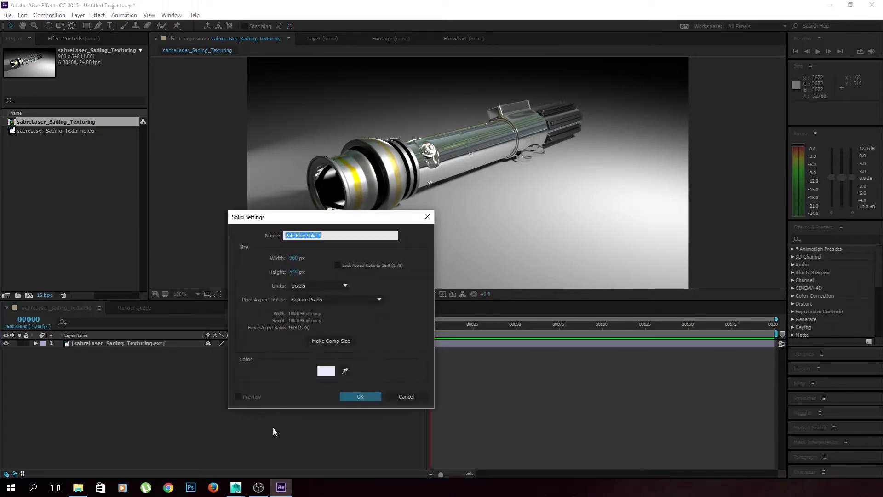
pyautogui.click(349, 399)
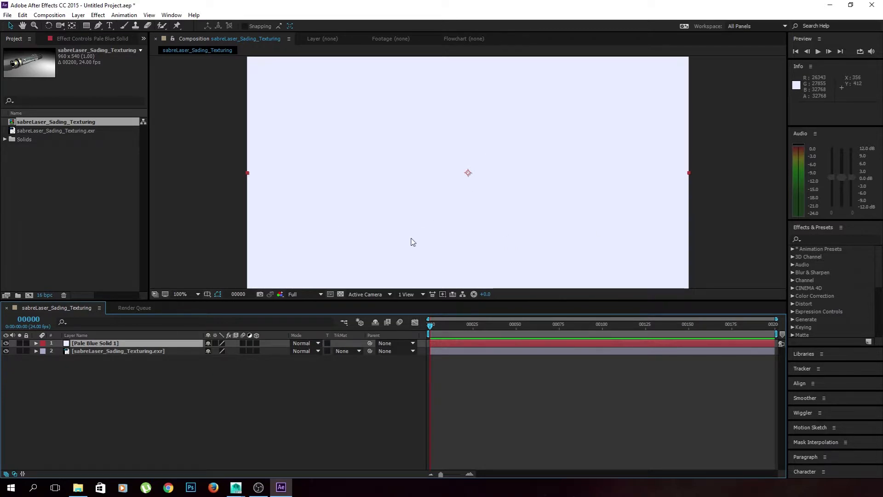
pyautogui.click(313, 401)
pyautogui.click(117, 337)
pyautogui.click(122, 343)
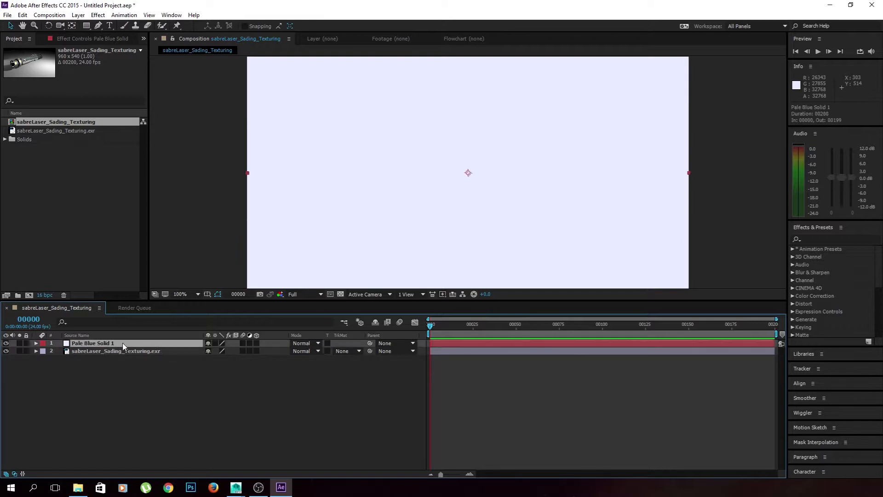
pyautogui.press('Delete')
# Step: Create a 960 x 540 px medium royal blue solid layer above the lightsaber image
pyautogui.rightClick(144, 305)
pyautogui.moveTo(166, 309)
pyautogui.click(311, 331)
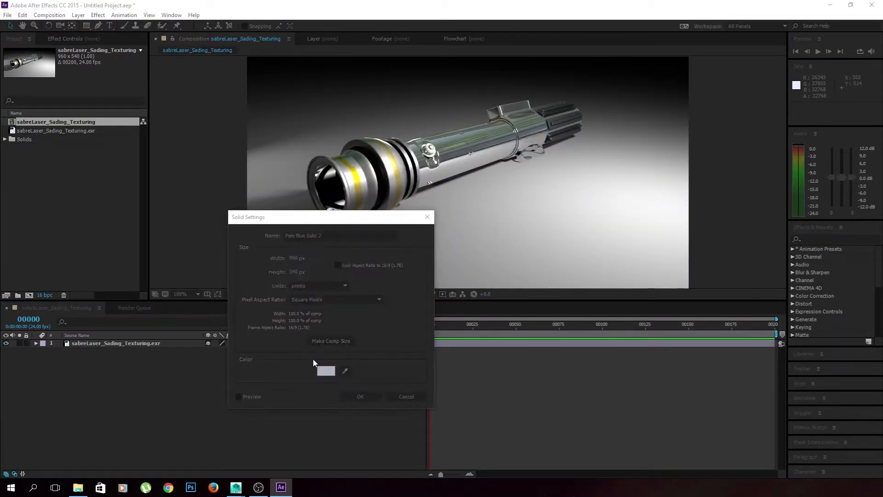
pyautogui.moveTo(432, 259); pyautogui.dragTo(455, 272)
pyautogui.click(361, 397)
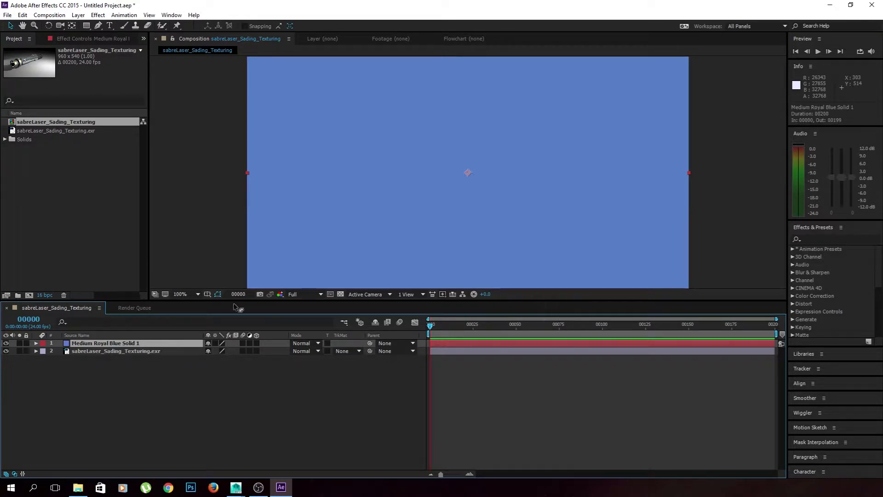
# Step: Shift the blue solid around over the lightsaber image, and delete the solid layer from the composition
pyautogui.scroll(-2, 360, 234)
pyautogui.moveTo(470, 170); pyautogui.dragTo(503, 167)
pyautogui.moveTo(518, 183)
pyautogui.mouseDown()
pyautogui.moveTo(510, 229)
pyautogui.moveTo(455, 170)
pyautogui.moveTo(508, 191)
pyautogui.moveTo(504, 176)
pyautogui.mouseUp()
pyautogui.click(210, 420)
pyautogui.click(136, 341)
pyautogui.press('Delete')
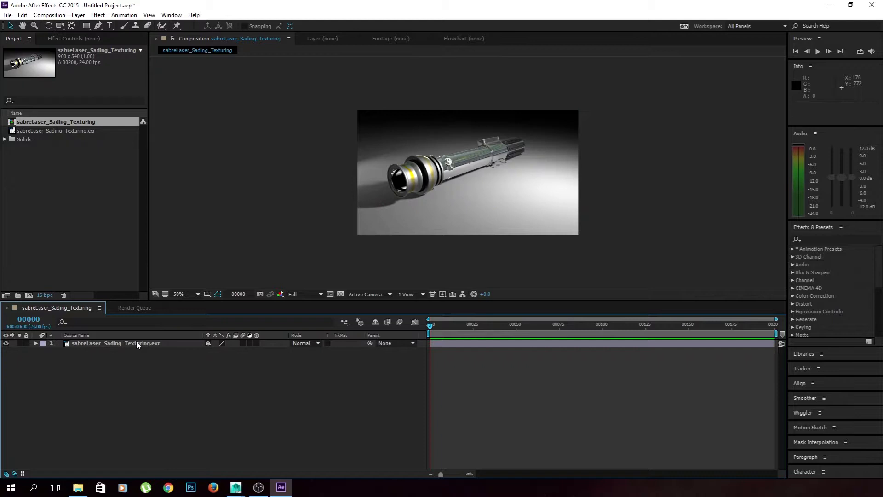
# Step: Add a null object layer above the lightsaber image and delete it from the composition
pyautogui.rightClick(149, 384)
pyautogui.moveTo(159, 390)
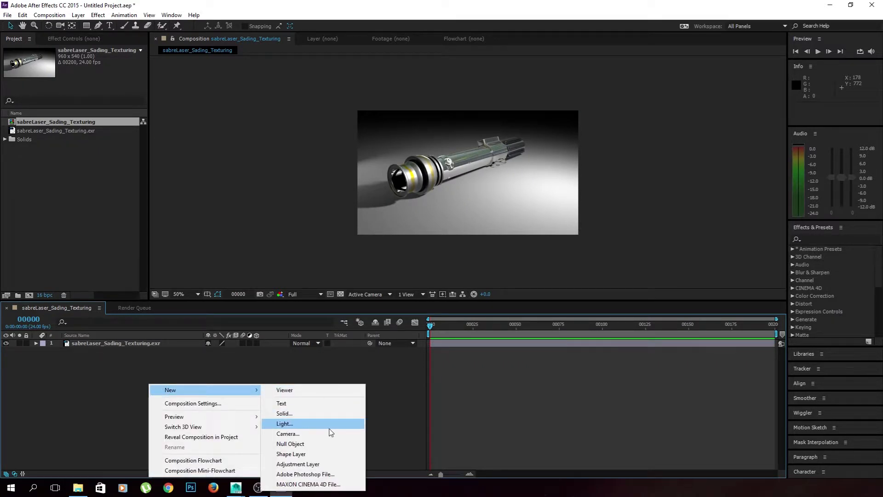
pyautogui.click(289, 443)
pyautogui.click(202, 421)
pyautogui.click(133, 343)
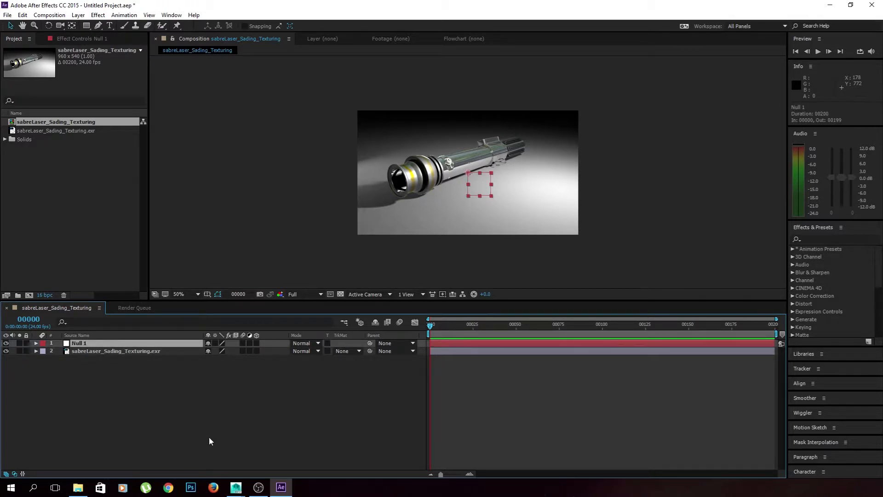
pyautogui.press('Delete')
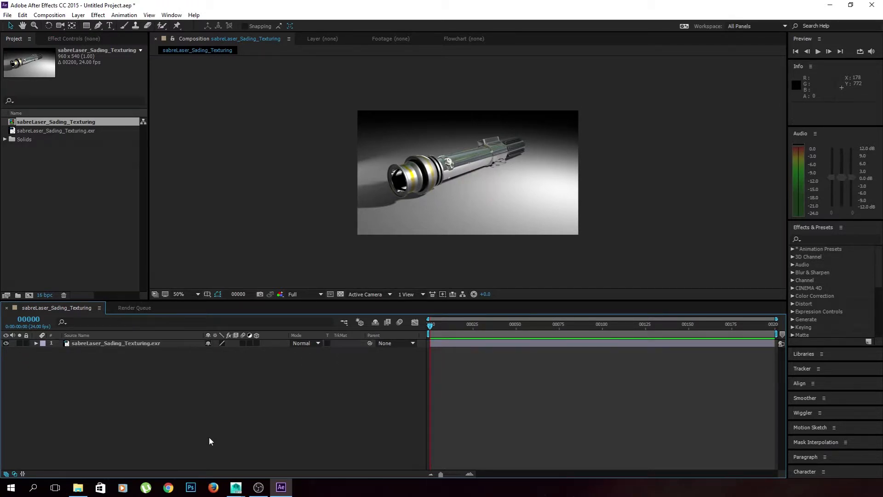
# Step: Add an empty shape layer above the lightsaber image and delete it from the composition
pyautogui.rightClick(208, 437)
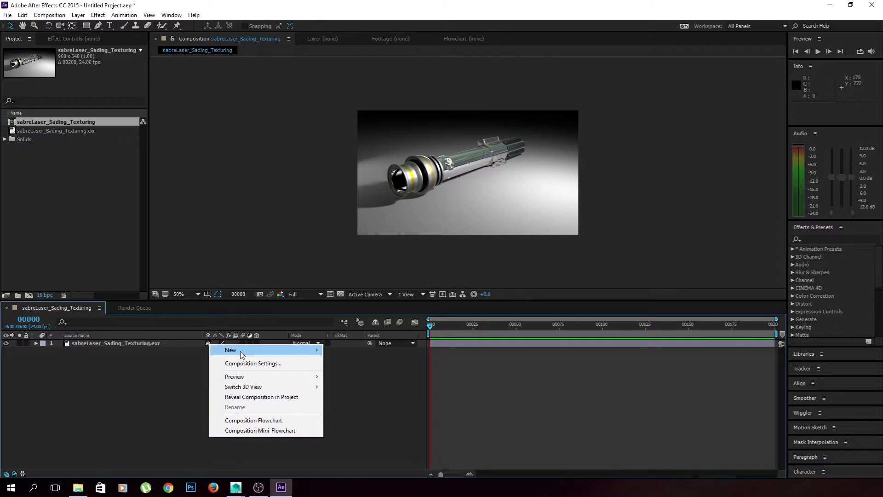
pyautogui.moveTo(232, 349)
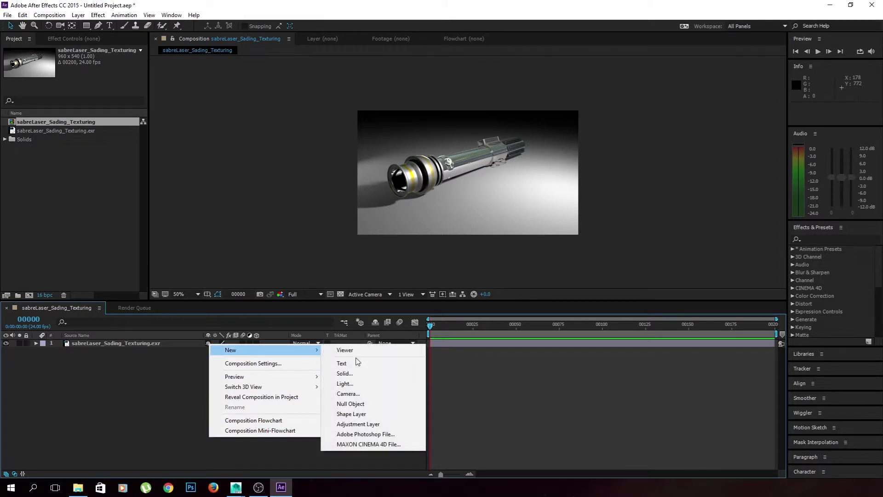
pyautogui.click(362, 415)
pyautogui.press('q')
pyautogui.press('/')
pyautogui.press(',')
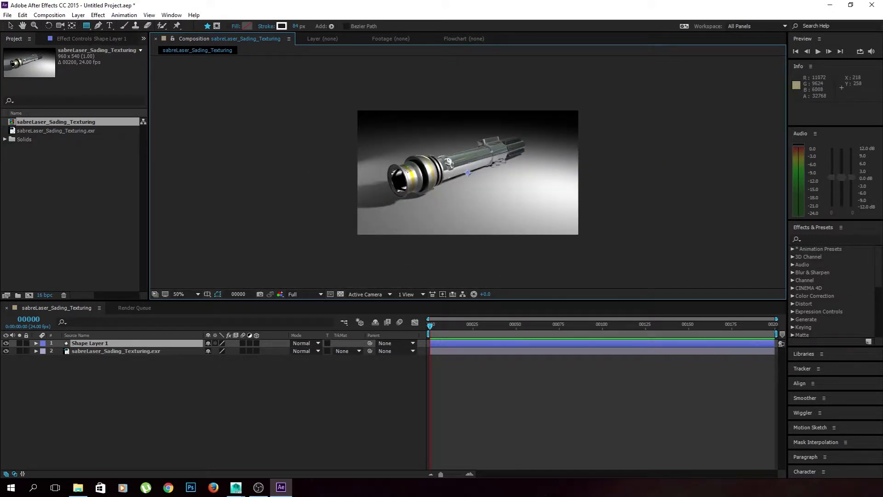
pyautogui.click(107, 343)
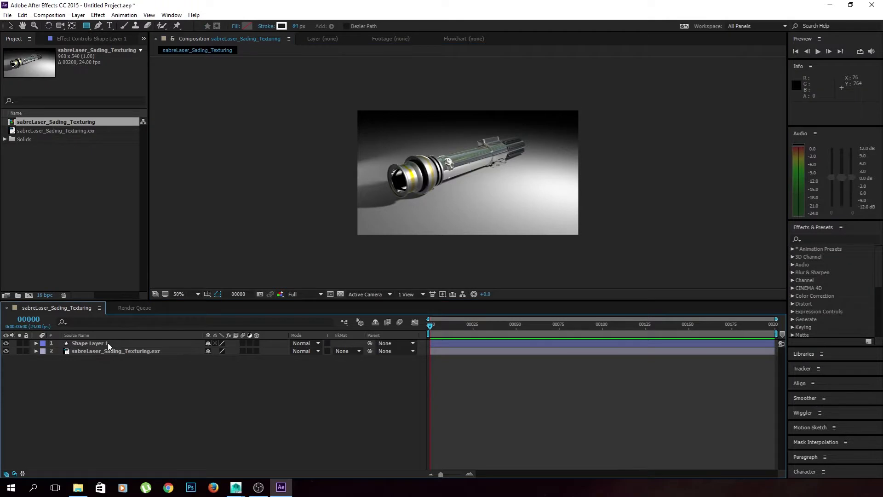
pyautogui.press('Delete')
# Step: Add an adjustment layer above the lightsaber image and delete it from the composition
pyautogui.rightClick(120, 390)
pyautogui.moveTo(152, 304)
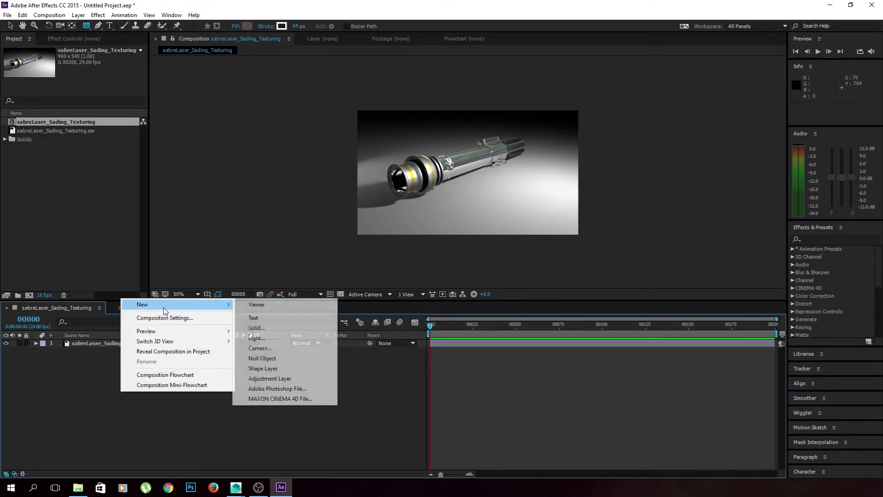
pyautogui.click(276, 377)
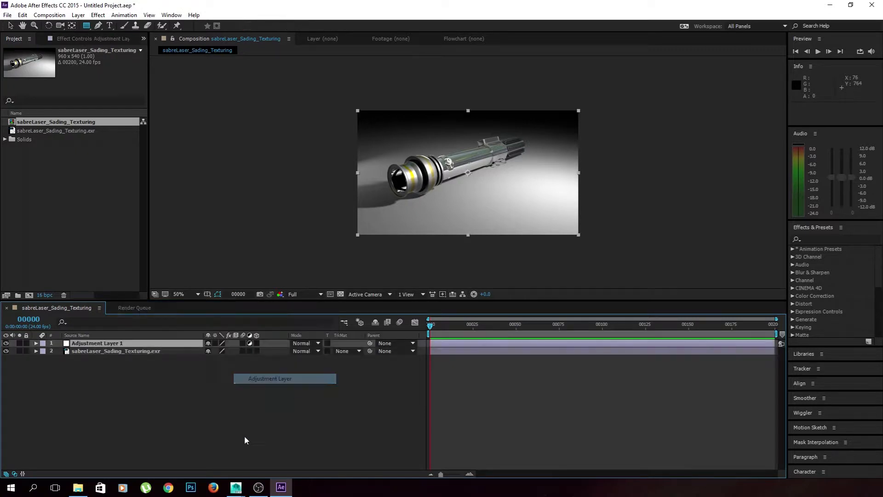
pyautogui.click(142, 343)
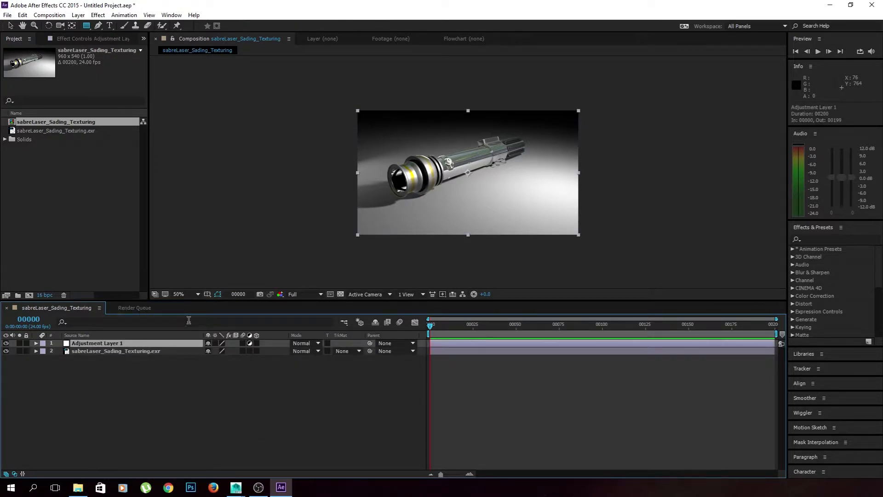
pyautogui.click(116, 374)
pyautogui.click(114, 344)
pyautogui.press('Delete')
# Step: Open a second composition viewer, close it, and restore the single view at 100% zoom
pyautogui.rightClick(116, 302)
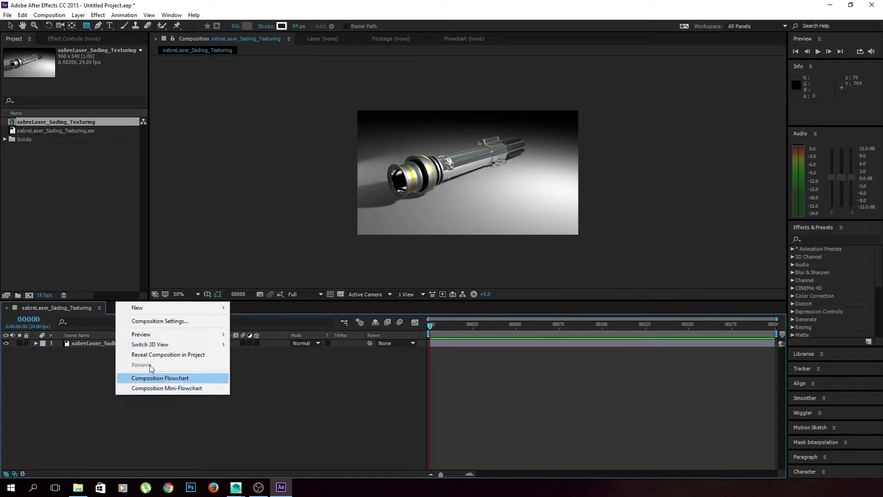
pyautogui.moveTo(150, 307)
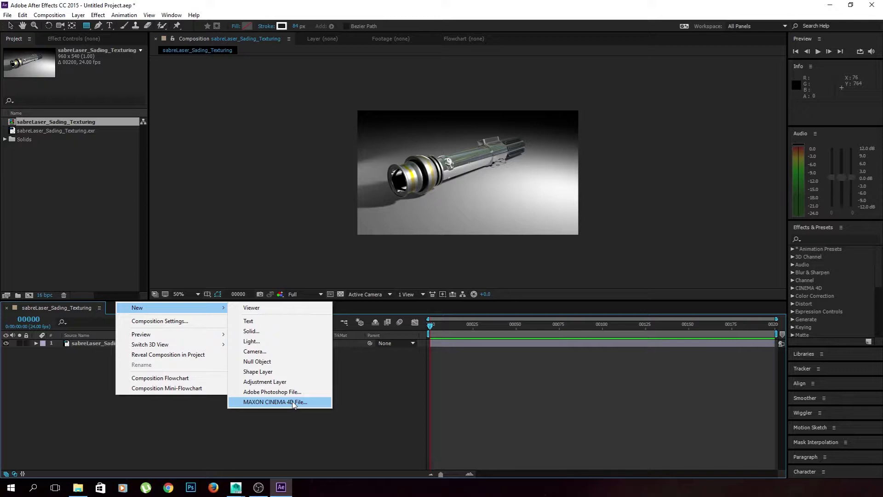
pyautogui.click(264, 307)
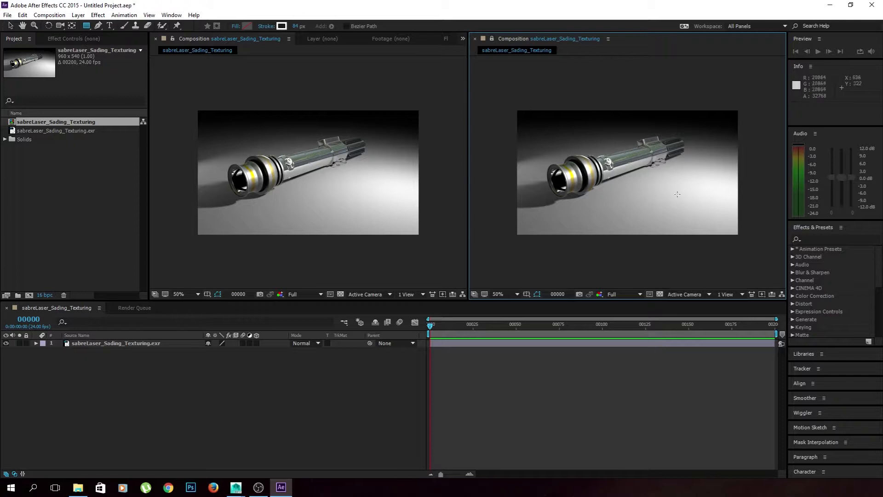
pyautogui.click(474, 39)
pyautogui.press('/')
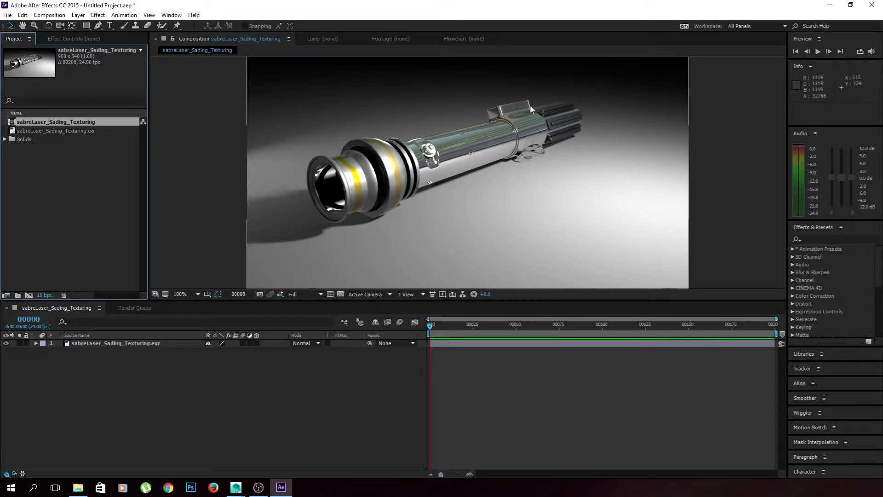
# Step: Apply the Curves color correction effect to the sabreLaser_Sading_Texturing.exr layer
pyautogui.click(162, 417)
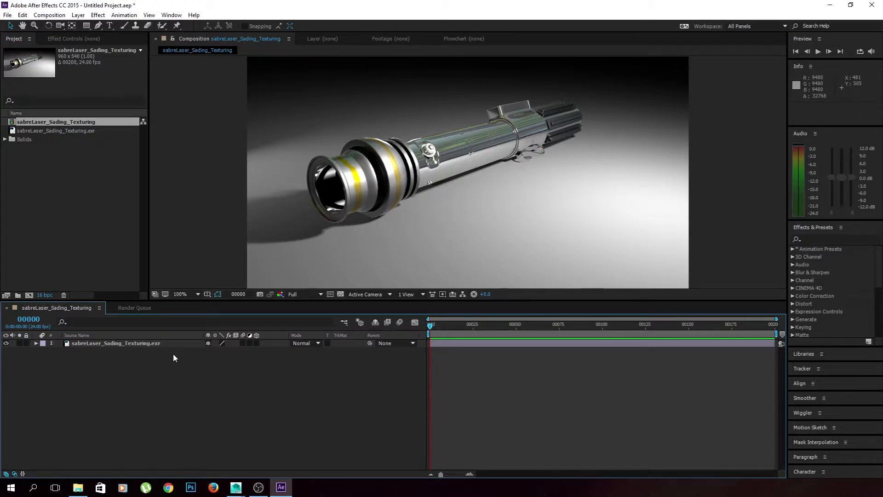
pyautogui.click(180, 344)
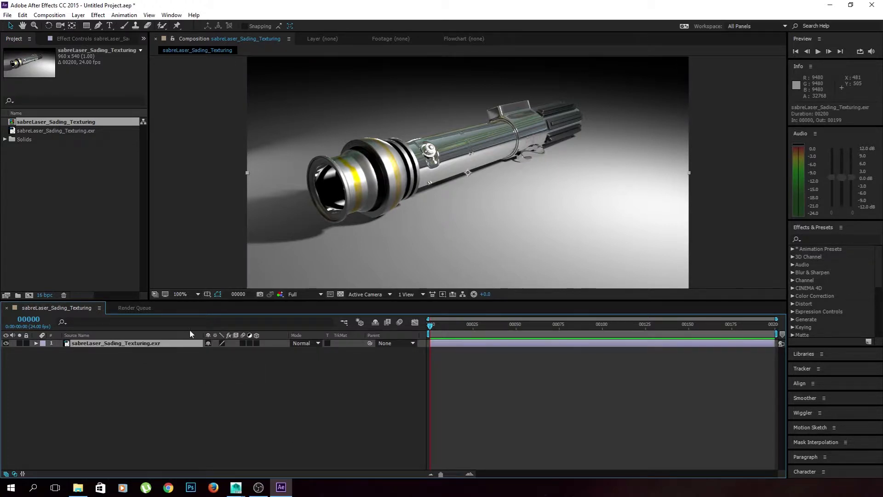
pyautogui.click(102, 14)
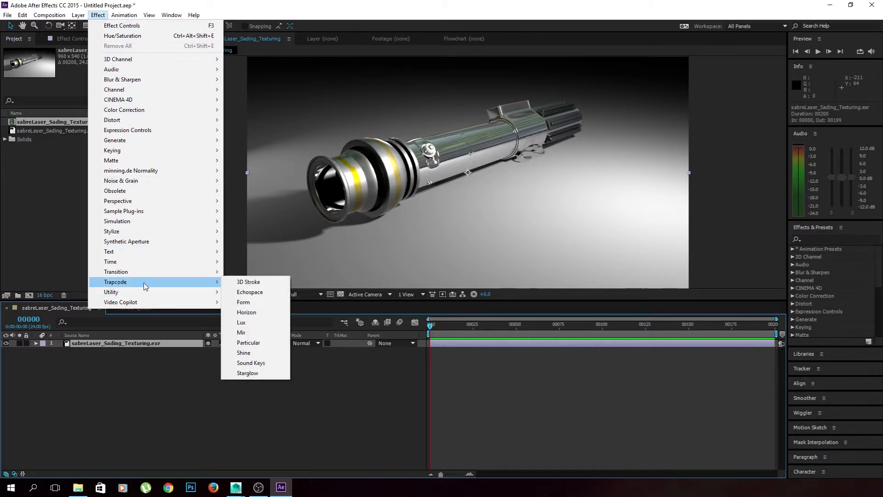
pyautogui.moveTo(136, 272)
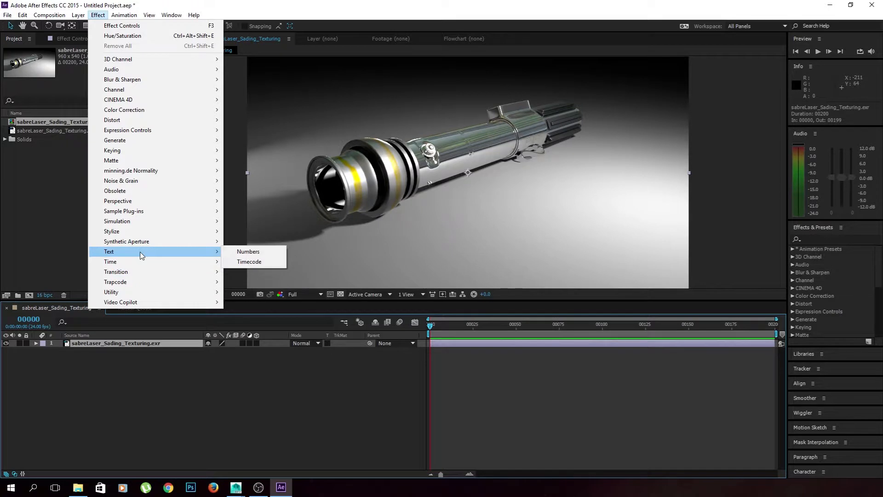
pyautogui.moveTo(144, 221)
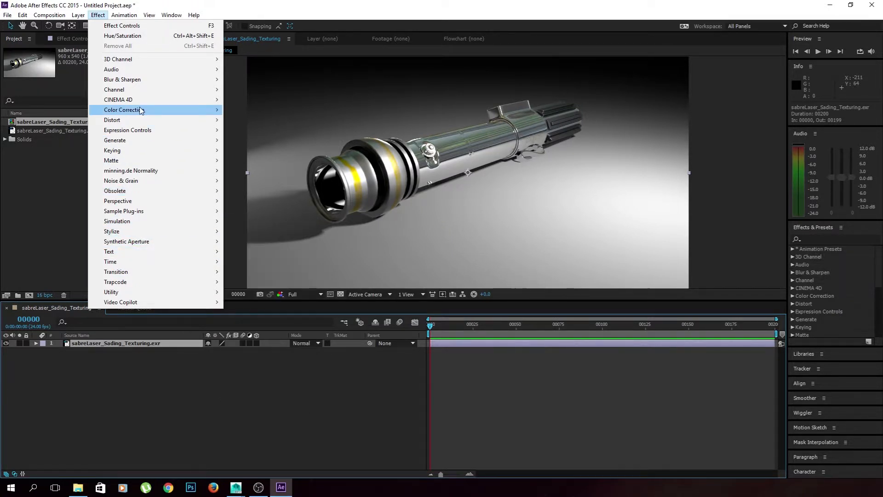
pyautogui.moveTo(150, 112)
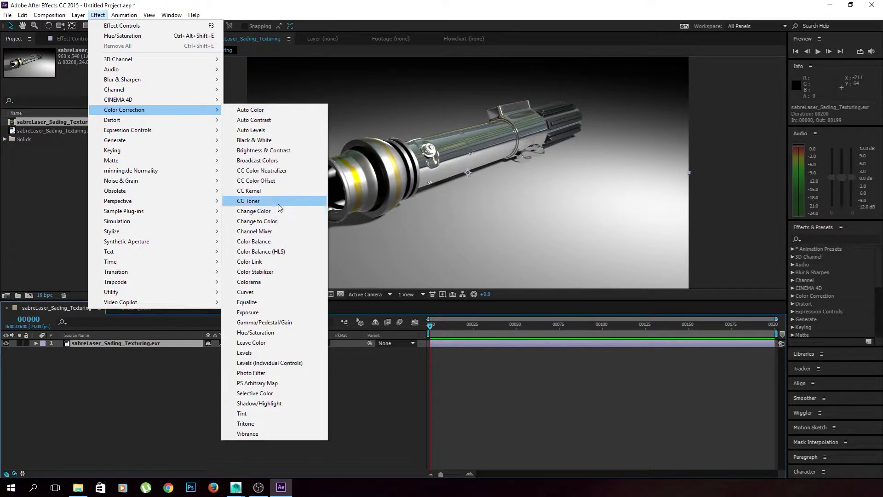
pyautogui.click(275, 293)
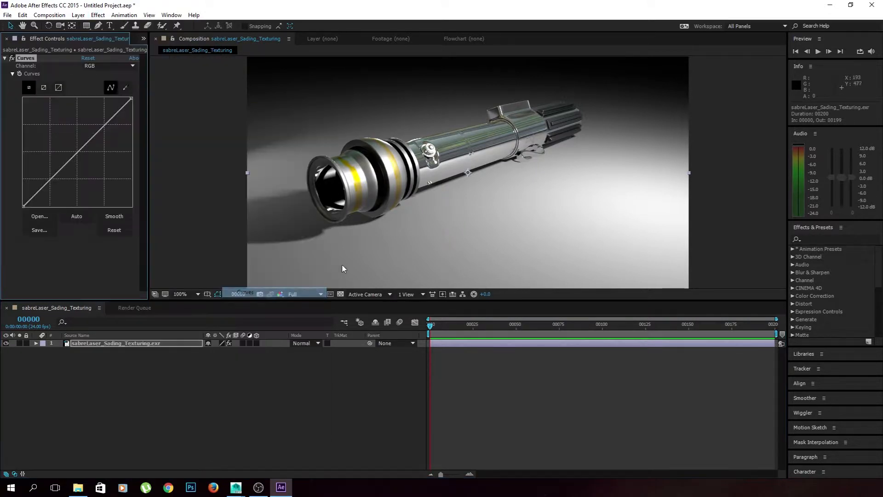
# Step: Shape the RGB curve into an S with darker shadows and brighter highlights, and remove the Curves effect
pyautogui.moveTo(60, 167); pyautogui.dragTo(72, 178)
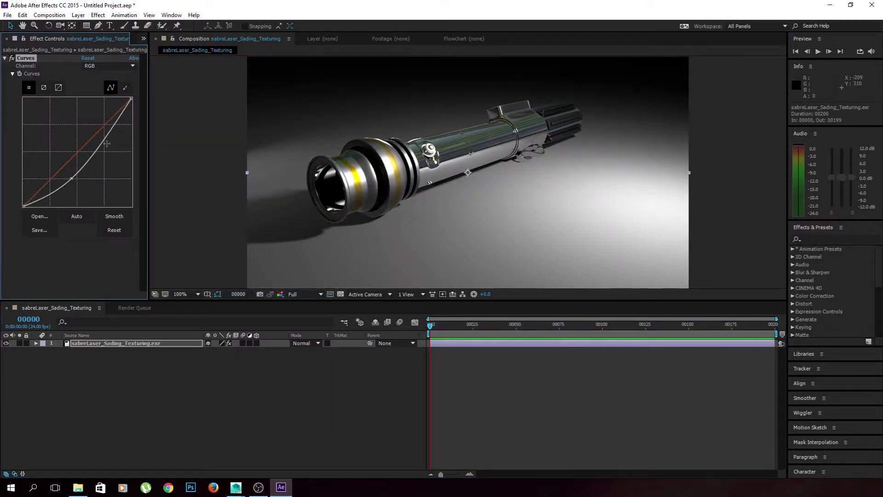
pyautogui.moveTo(97, 133); pyautogui.dragTo(93, 133)
pyautogui.moveTo(72, 178); pyautogui.dragTo(67, 182)
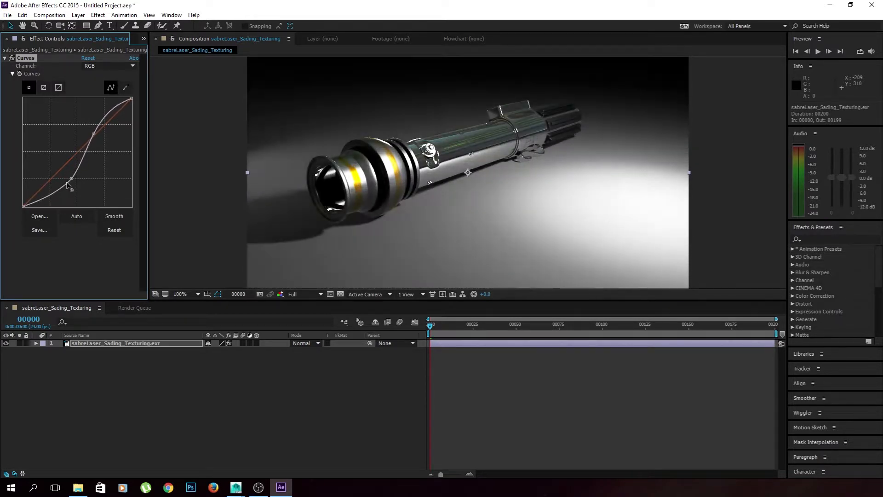
pyautogui.moveTo(93, 134); pyautogui.dragTo(91, 135)
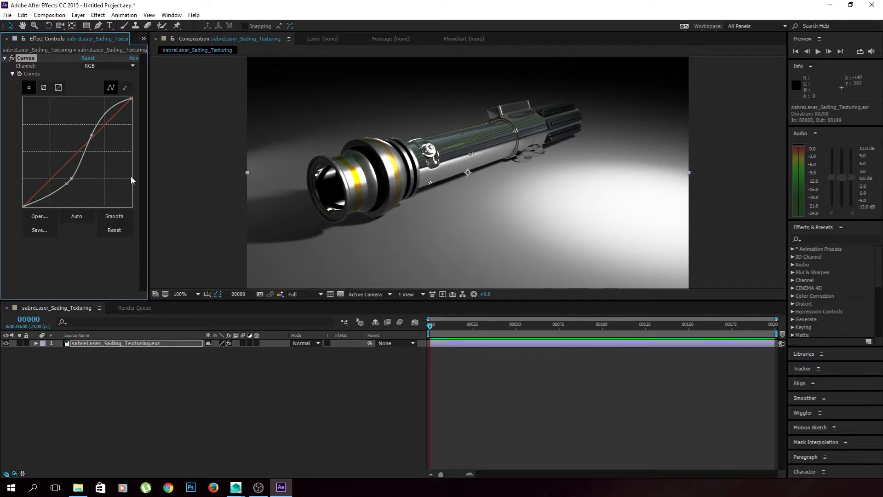
pyautogui.press('Delete')
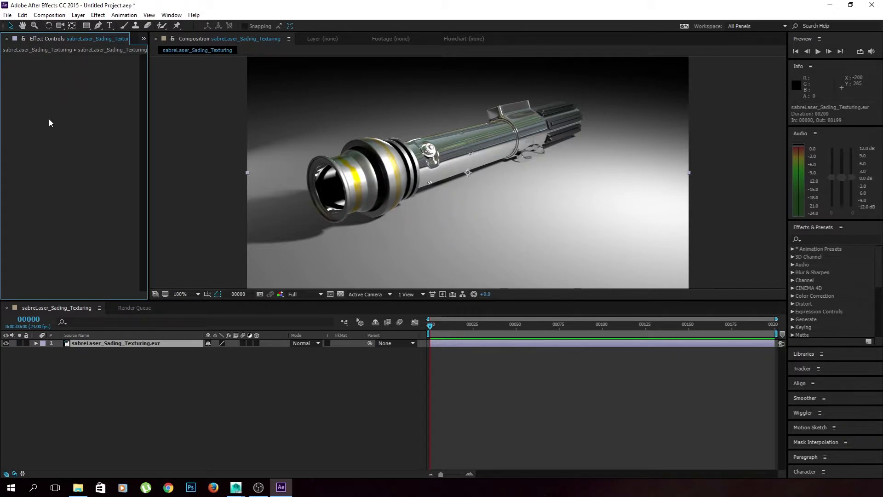
# Step: Apply the Curves effect to the lightsaber layer again and pull the RGB curve's lower midtones down to darken the image
pyautogui.click(98, 14)
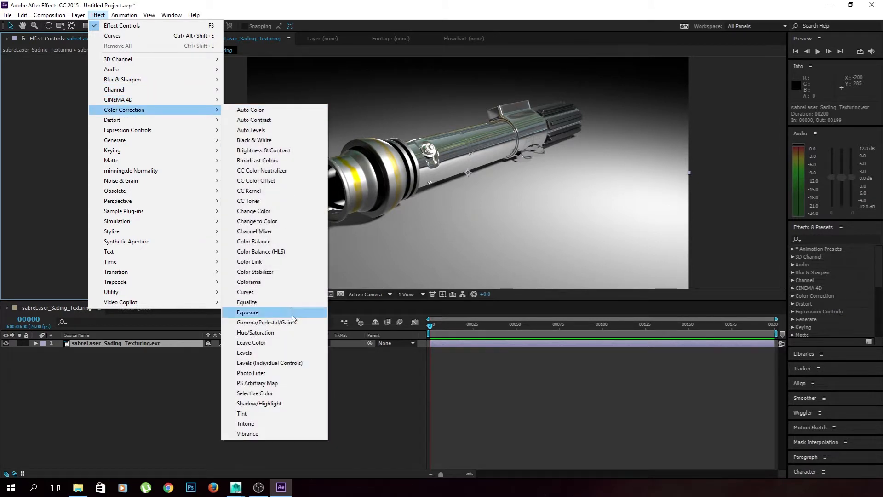
pyautogui.click(251, 292)
pyautogui.moveTo(64, 168); pyautogui.dragTo(73, 180)
# Step: Add the Levels effect below Curves, widen the effect settings area, and raise the RGB gamma to about 1.4
pyautogui.click(98, 14)
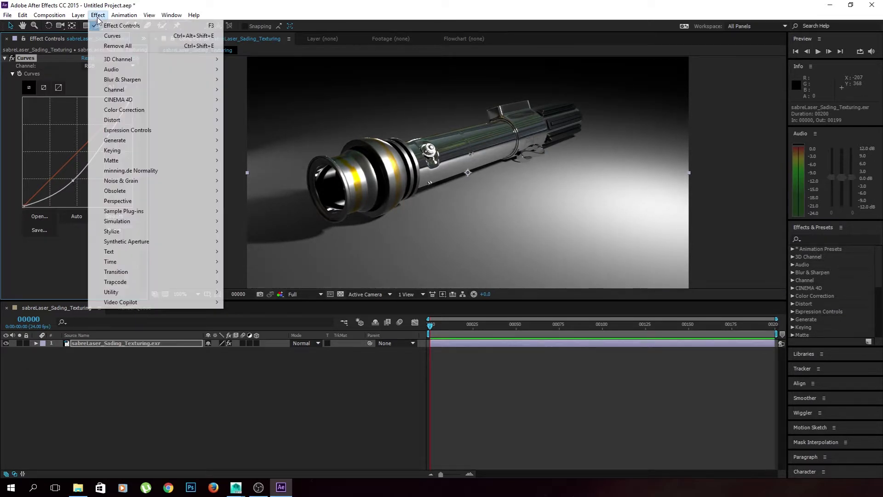
pyautogui.moveTo(166, 108)
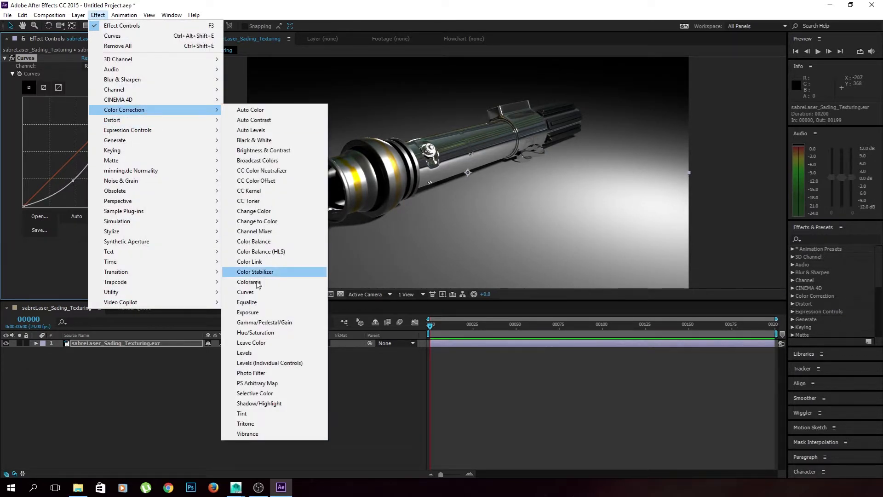
pyautogui.click(272, 351)
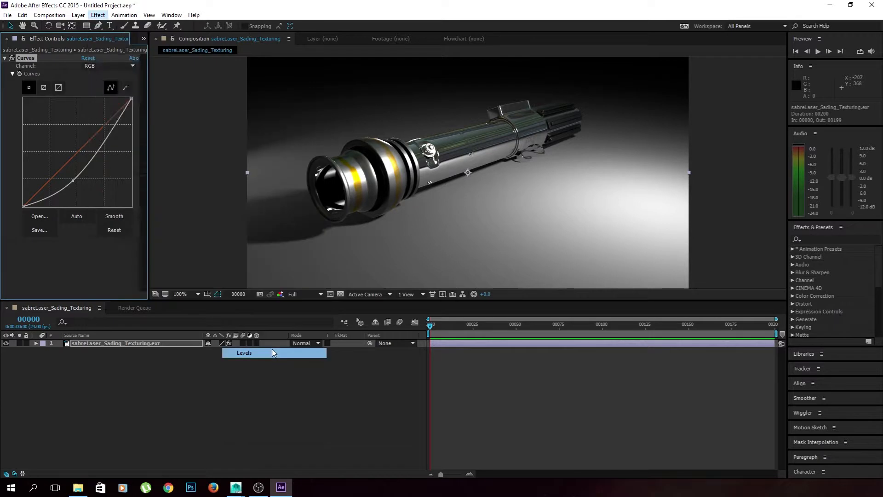
pyautogui.moveTo(84, 228); pyautogui.dragTo(74, 229)
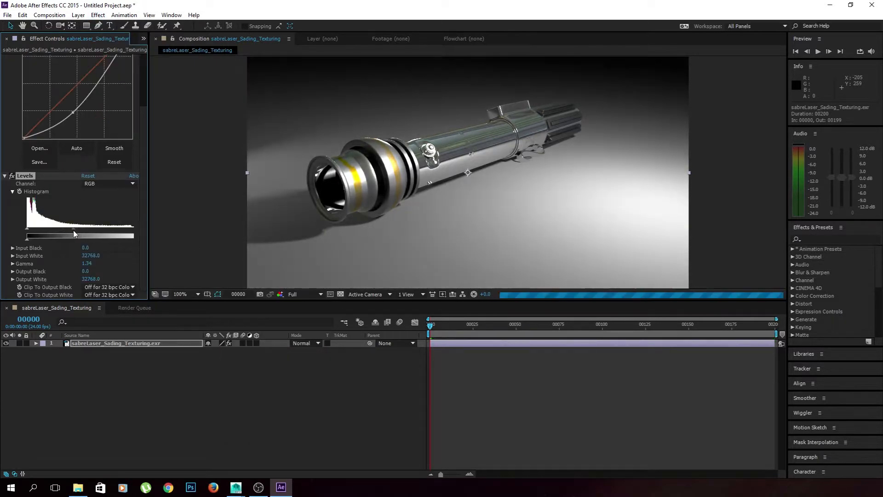
pyautogui.moveTo(150, 222); pyautogui.dragTo(207, 227)
pyautogui.moveTo(75, 228)
pyautogui.mouseDown()
pyautogui.moveTo(61, 231)
pyautogui.moveTo(71, 229)
pyautogui.mouseUp()
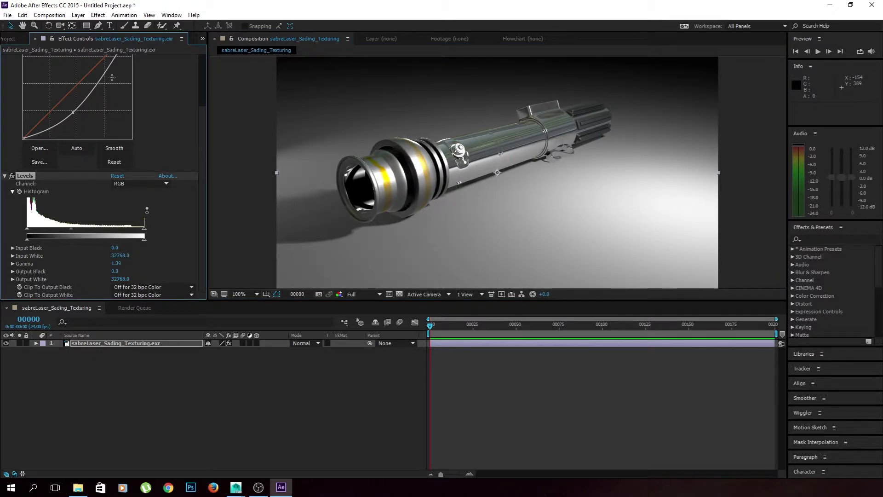
# Step: Lower the Levels gamma to 0.61 and pull the Curves midpoint toward the highlights to crush the shadows
pyautogui.moveTo(71, 228); pyautogui.dragTo(104, 233)
pyautogui.moveTo(73, 112); pyautogui.dragTo(97, 110)
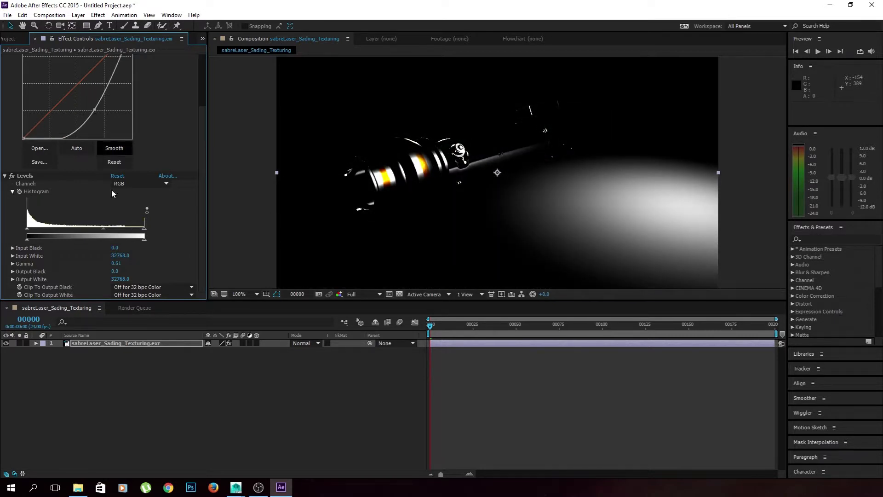
# Step: Raise the Levels gamma to 2.21 and add a lower point to the RGB curve to lift the shadows
pyautogui.click(103, 227)
pyautogui.moveTo(101, 228); pyautogui.dragTo(52, 236)
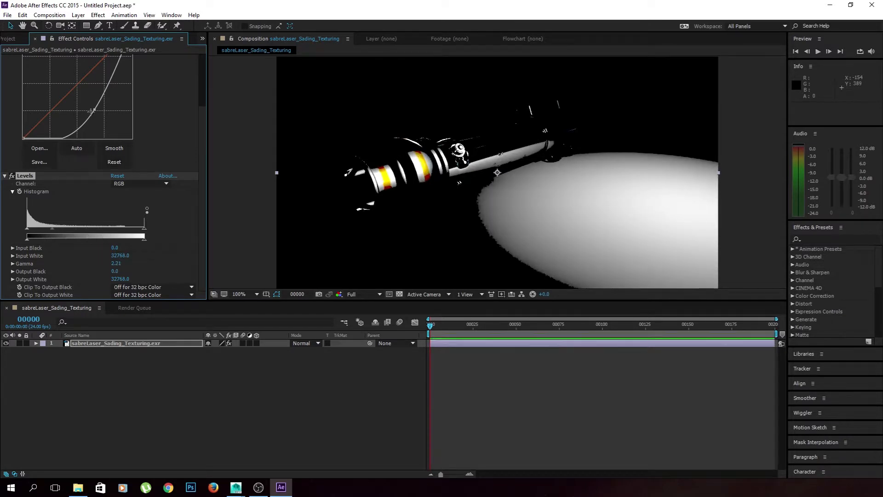
pyautogui.moveTo(92, 111)
pyautogui.mouseDown()
pyautogui.moveTo(82, 108)
pyautogui.moveTo(88, 113)
pyautogui.mouseUp()
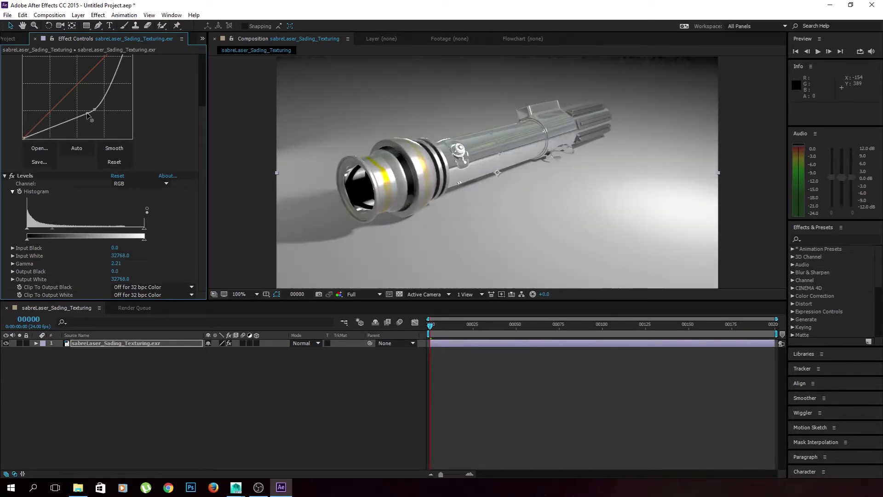
# Step: Remove both the Levels and Curves effects from the lightsaber layer
pyautogui.click(42, 177)
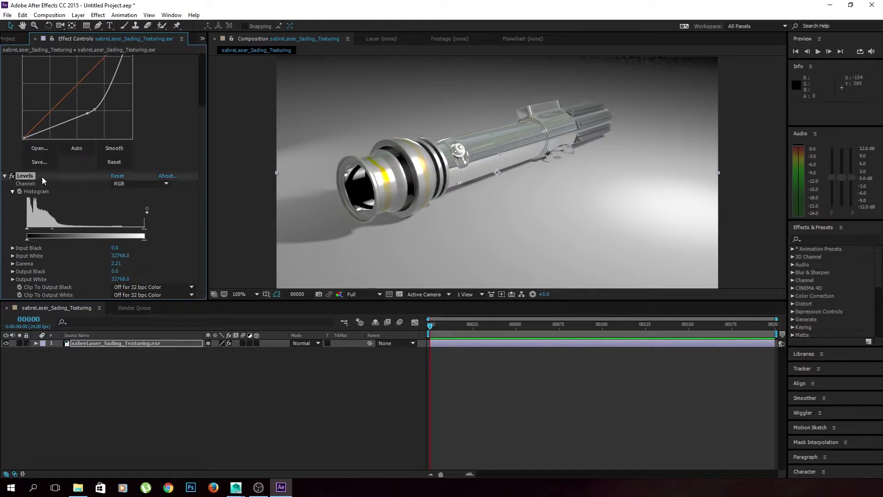
pyautogui.press('Delete')
pyautogui.click(23, 59)
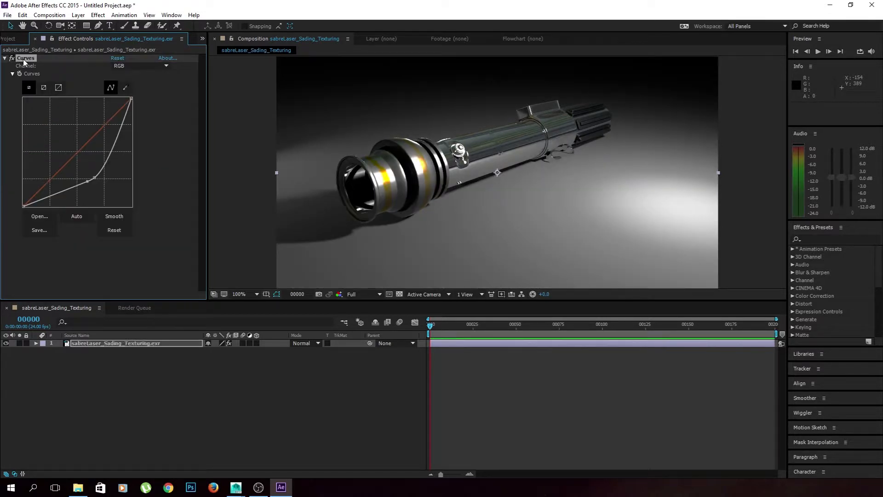
pyautogui.press('Delete')
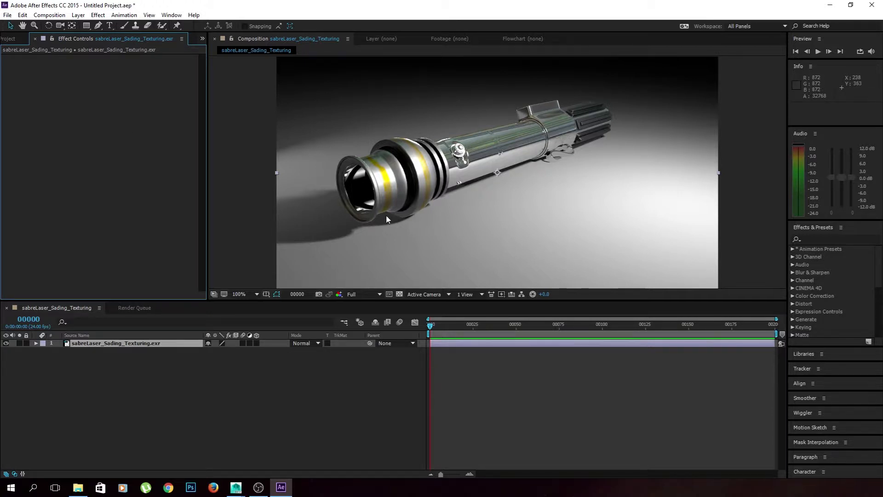
pyautogui.click(258, 488)
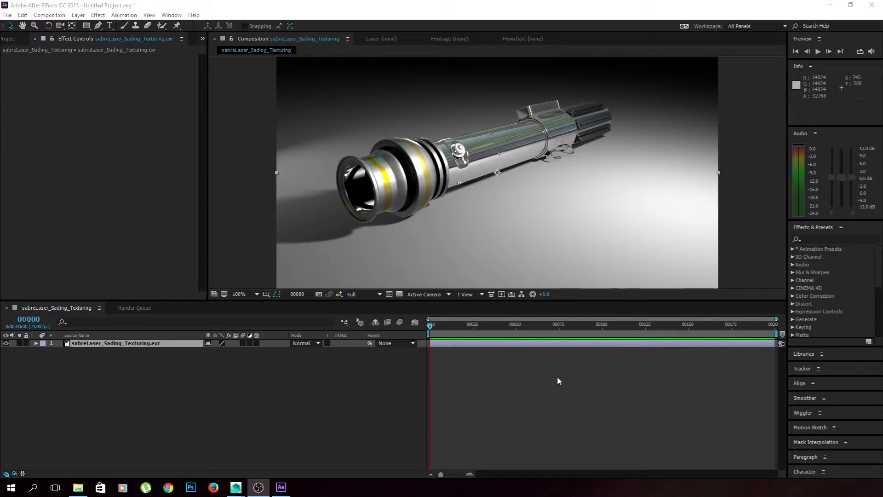
pyautogui.click(280, 400)
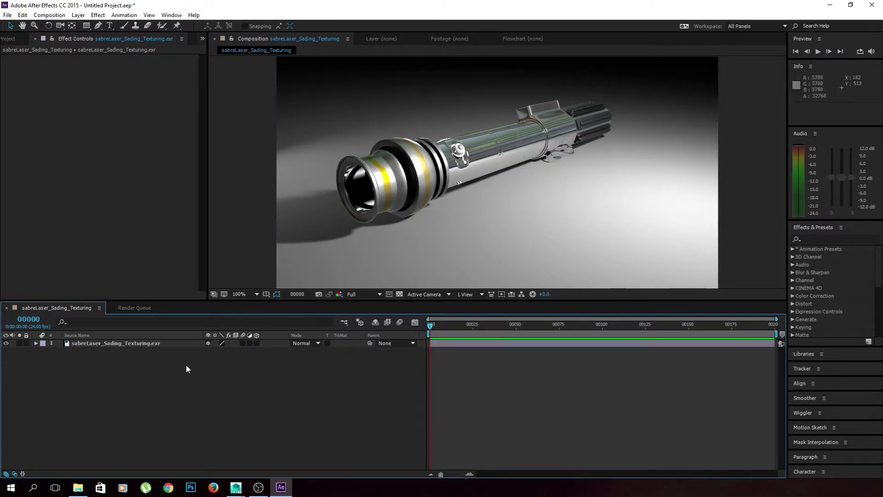
# Step: Apply the EXtractoR effect to the lightsaber layer and load the AO:AO.camera1 pass into its channels
pyautogui.click(147, 342)
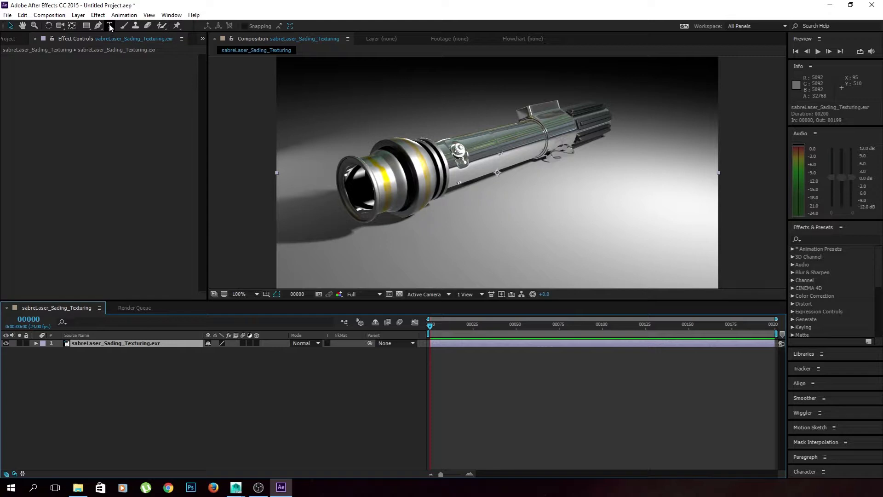
pyautogui.click(97, 15)
pyautogui.moveTo(122, 60)
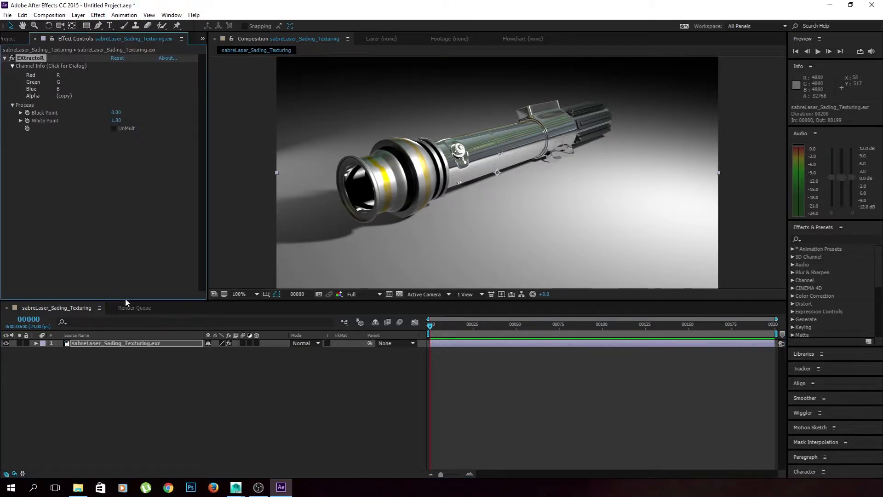
pyautogui.click(46, 86)
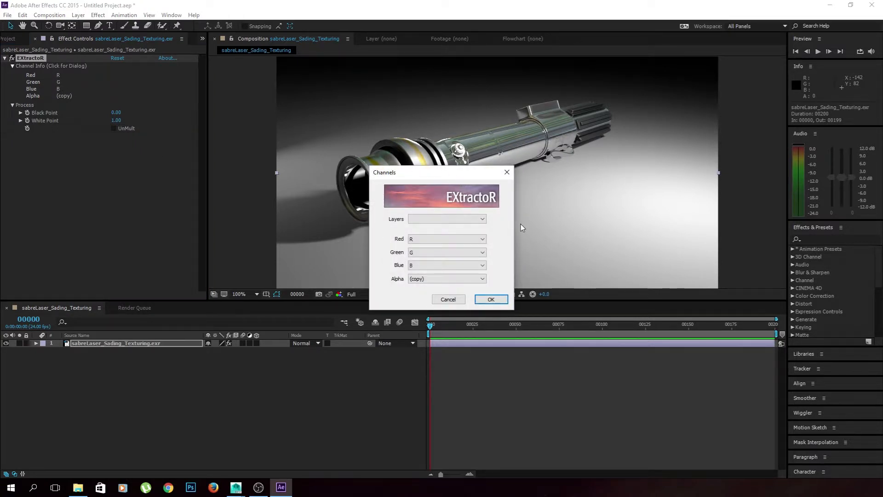
pyautogui.click(482, 219)
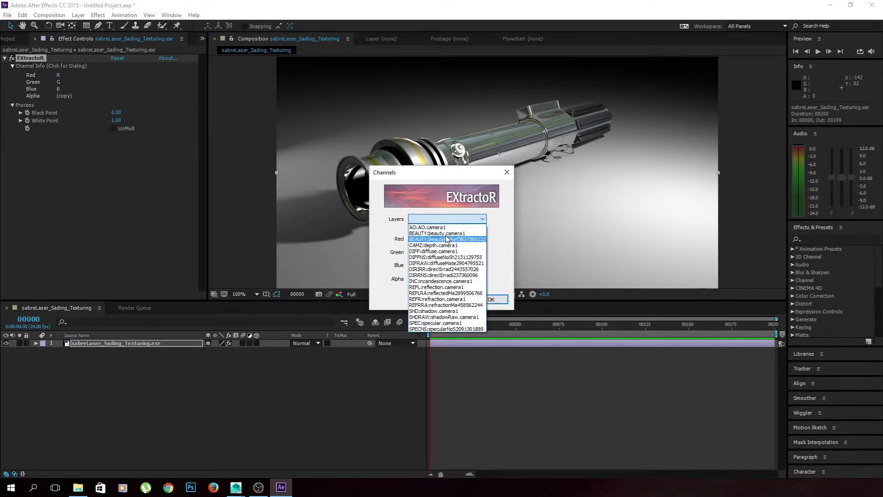
pyautogui.click(427, 227)
pyautogui.click(491, 299)
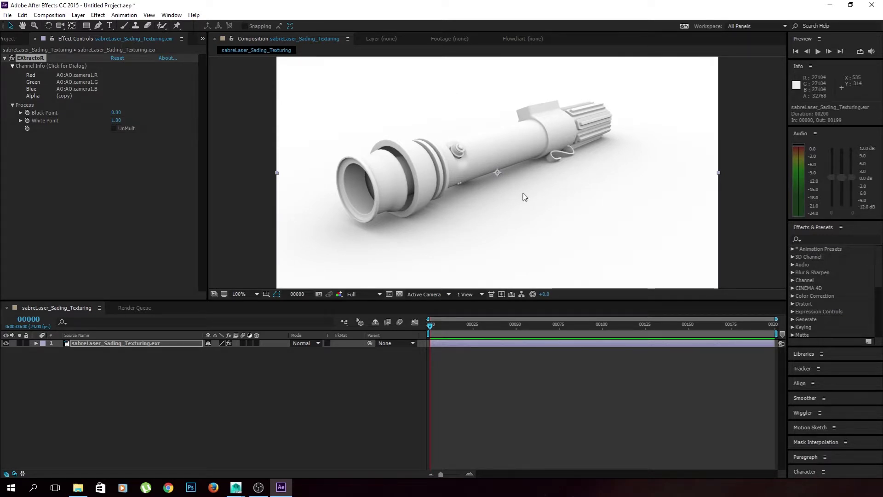
# Step: Duplicate the lightsaber layer and set the upper copy's EXtractoR channels to the BEAUTY:beauty.camera1 pass
pyautogui.click(166, 343)
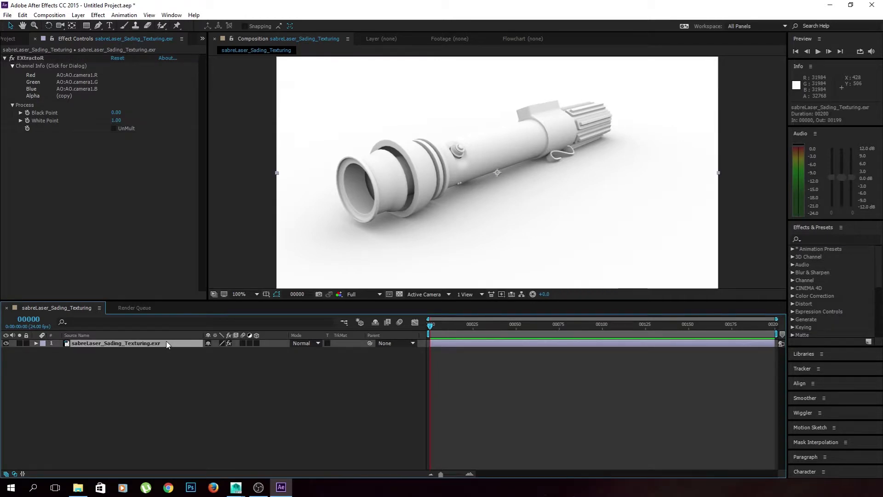
pyautogui.hotkey('ctrl', 'd')
pyautogui.click(130, 382)
pyautogui.click(125, 345)
pyautogui.click(63, 85)
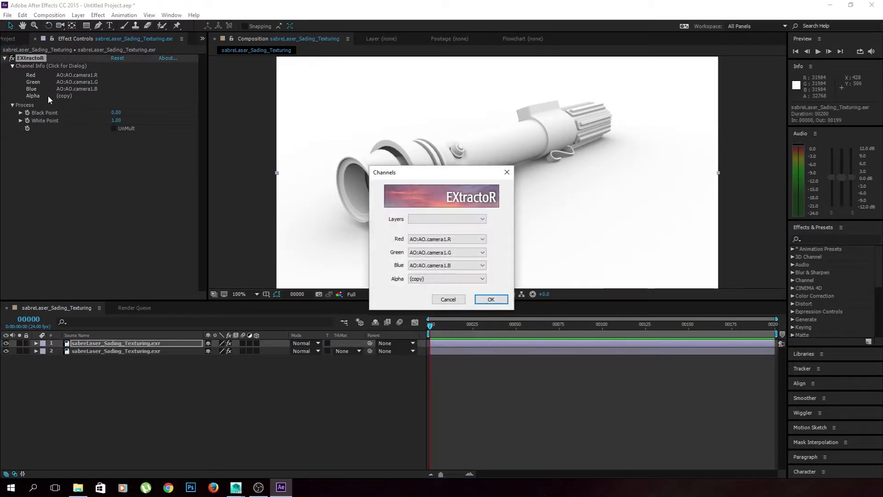
pyautogui.click(474, 219)
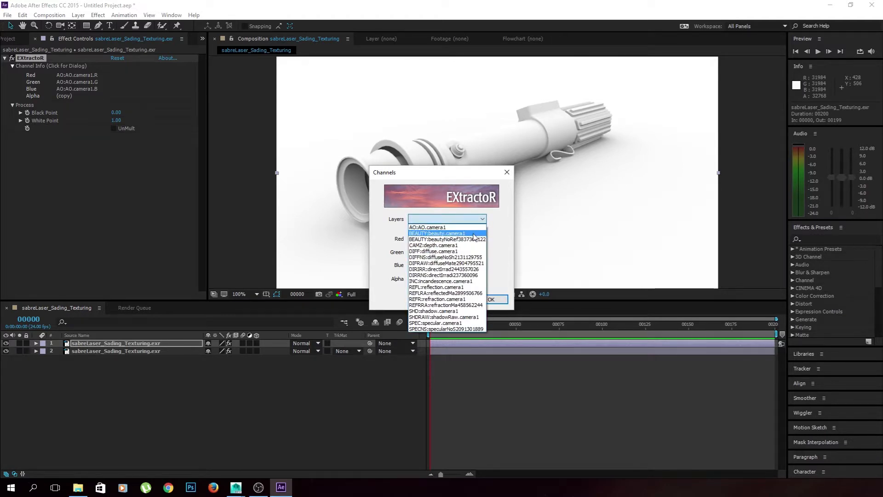
pyautogui.click(460, 234)
pyautogui.click(495, 300)
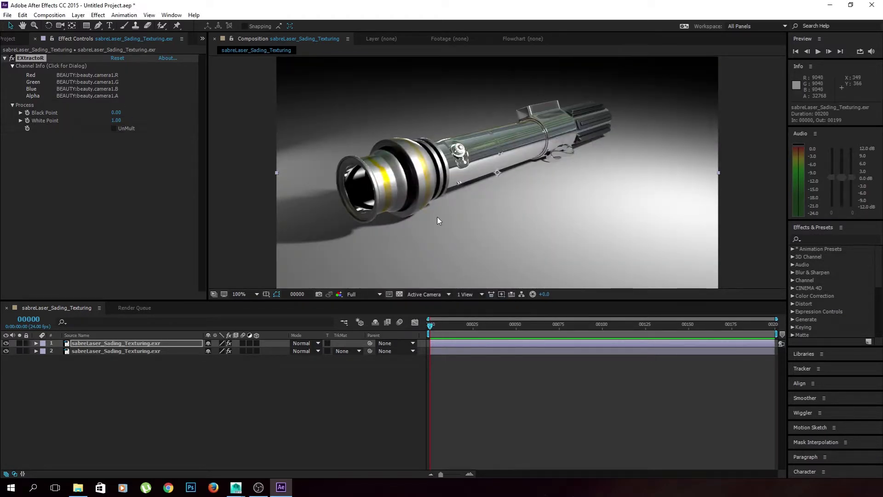
# Step: Rename the lower layer holding the ambient occlusion pass to Ao
pyautogui.click(125, 405)
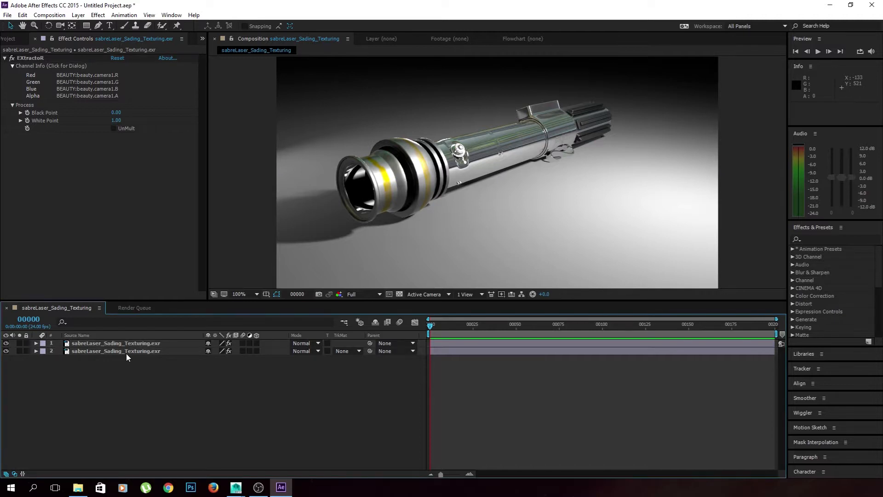
pyautogui.click(126, 352)
pyautogui.click(50, 416)
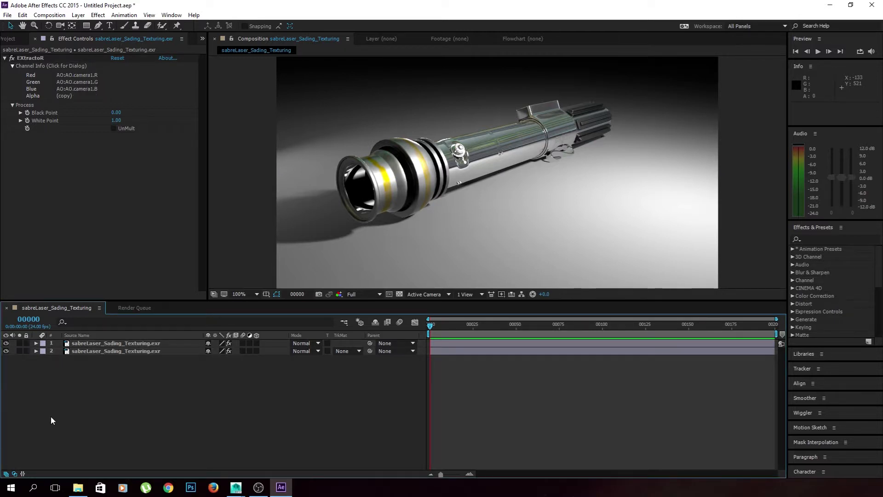
pyautogui.click(131, 352)
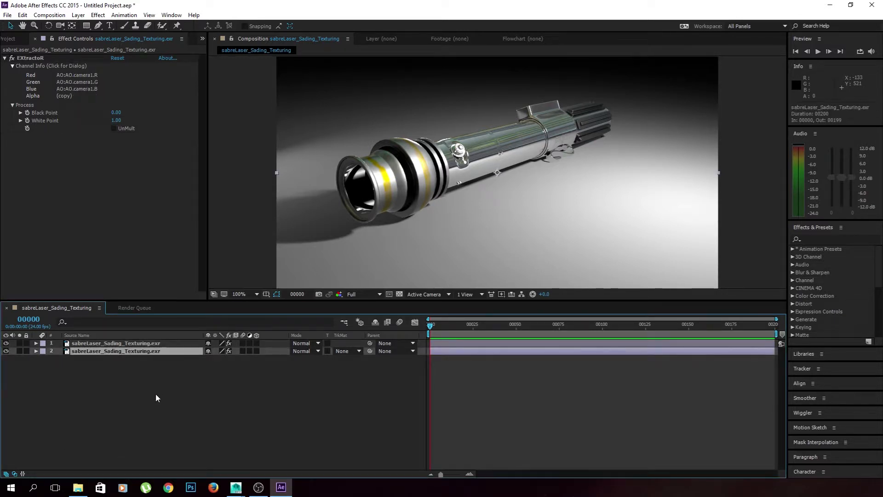
pyautogui.press('Return')
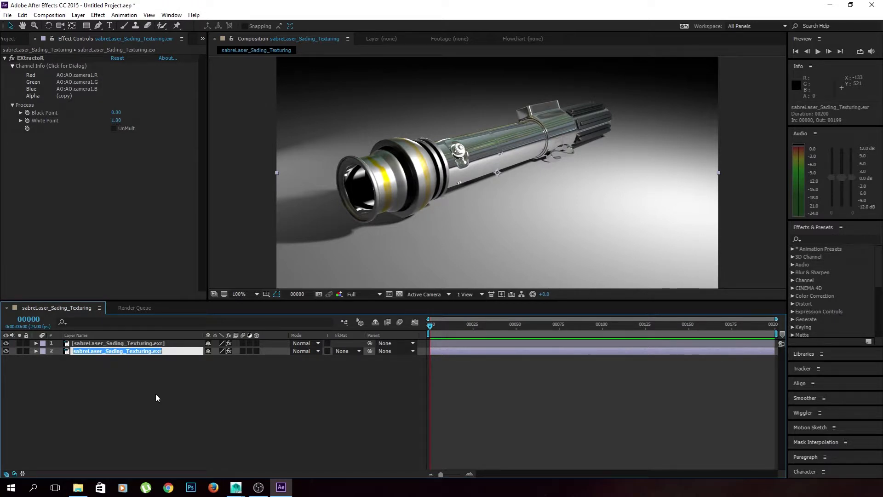
pyautogui.write('Ao')
pyautogui.press('Return')
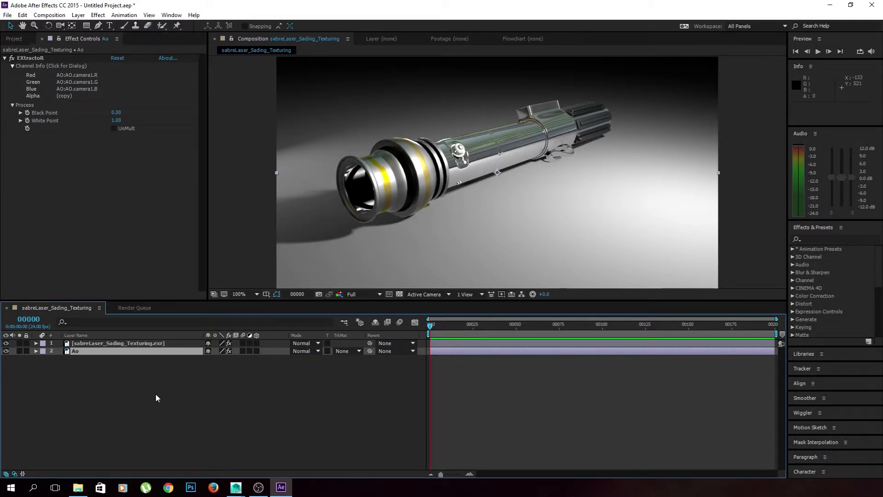
# Step: Rename the upper layer holding the beauty pass to Beauty
pyautogui.click(133, 344)
pyautogui.press('Return')
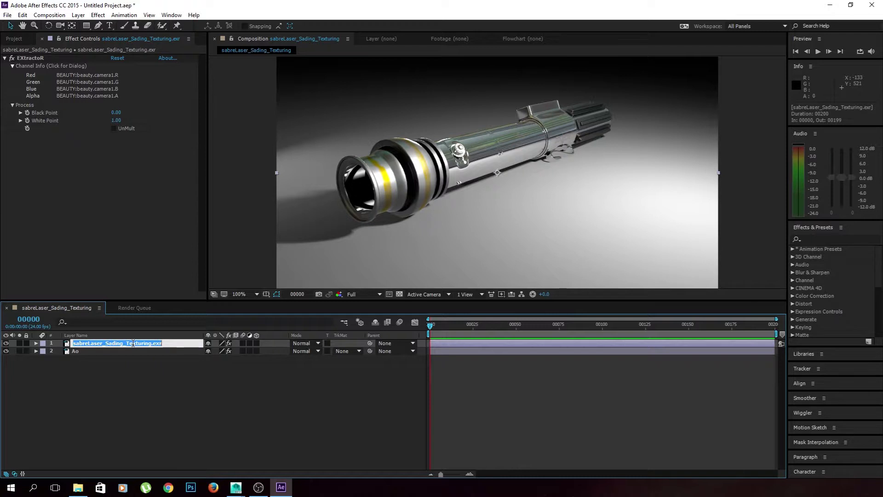
pyautogui.write('Beauty')
pyautogui.press('Return')
pyautogui.click(155, 426)
pyautogui.click(123, 343)
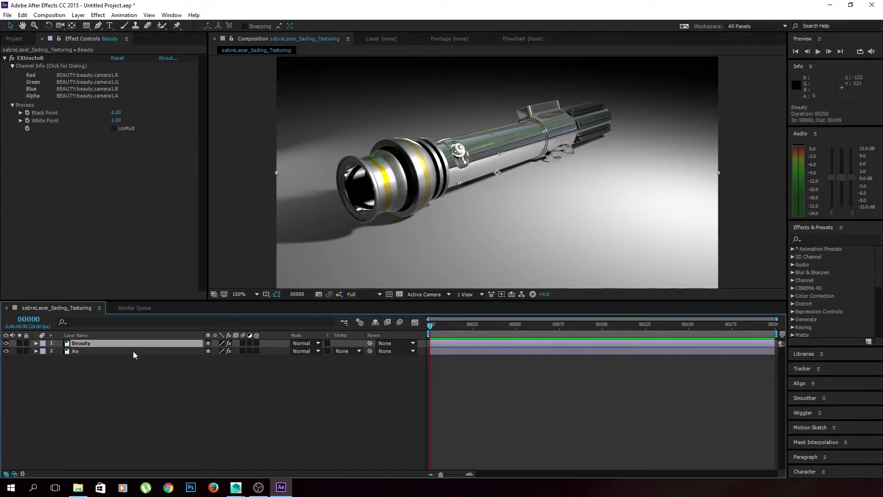
pyautogui.hotkey('ctrl', 'd')
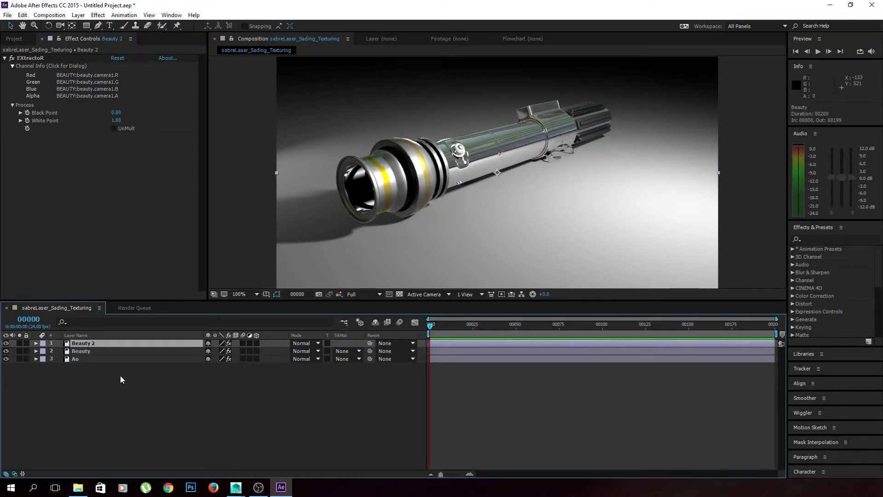
pyautogui.click(50, 66)
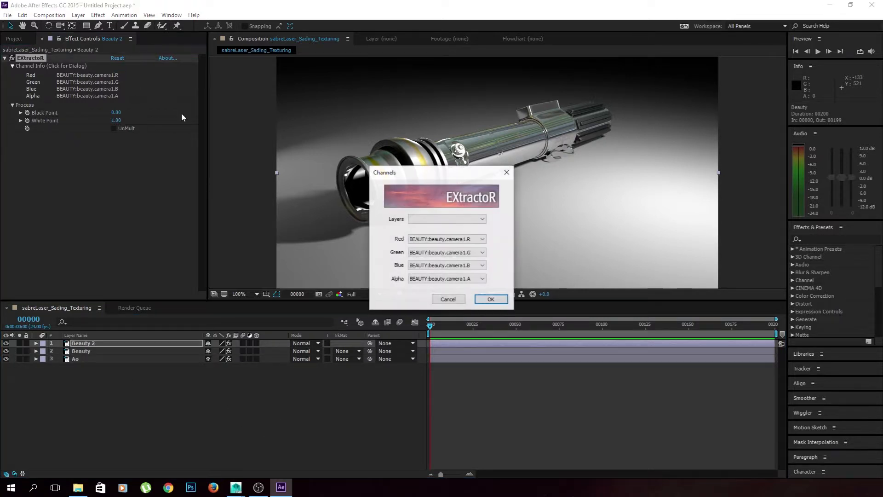
pyautogui.click(440, 220)
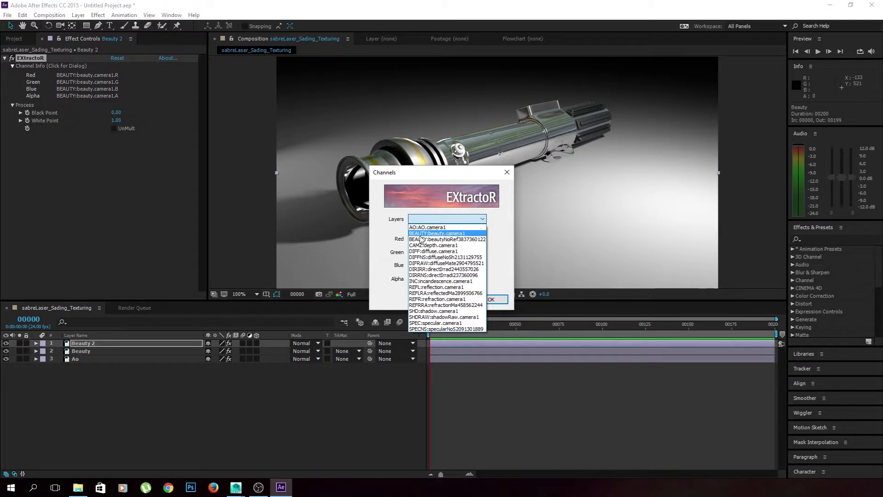
pyautogui.click(419, 241)
pyautogui.click(483, 300)
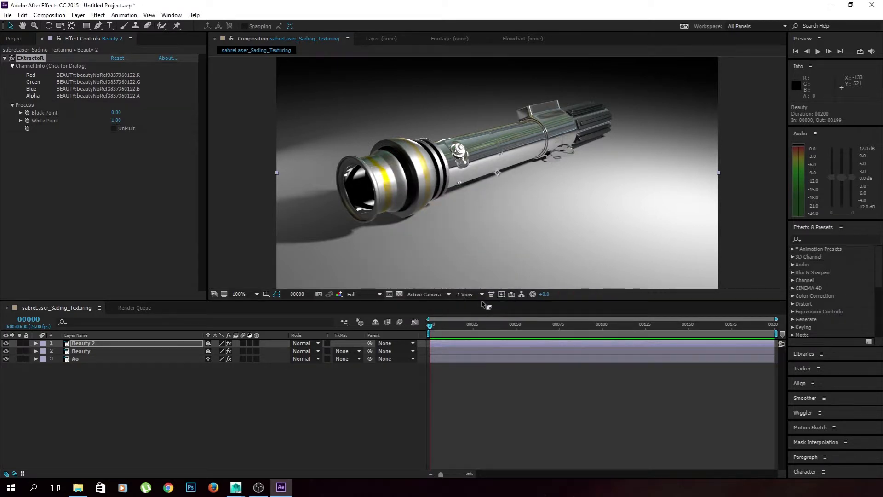
# Step: Try the CAMZ:depth.camera1 pass in the duplicated layer's EXtractoR channels
pyautogui.click(116, 104)
pyautogui.click(446, 219)
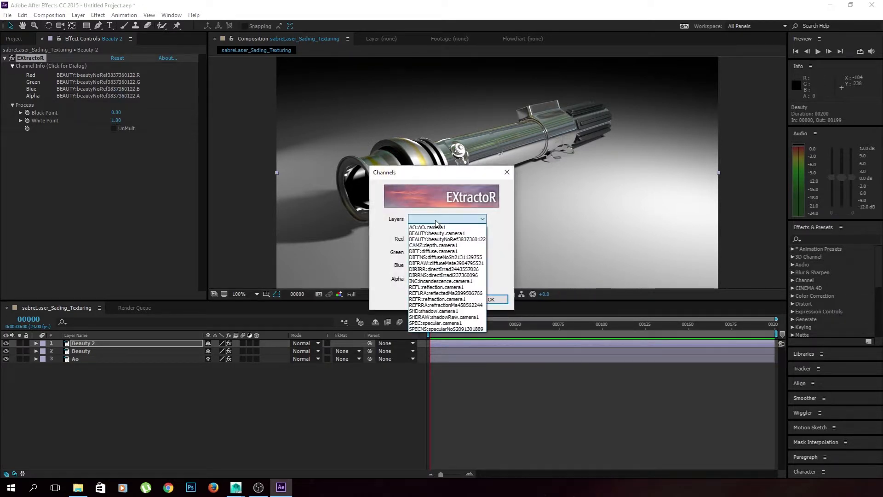
pyautogui.click(442, 246)
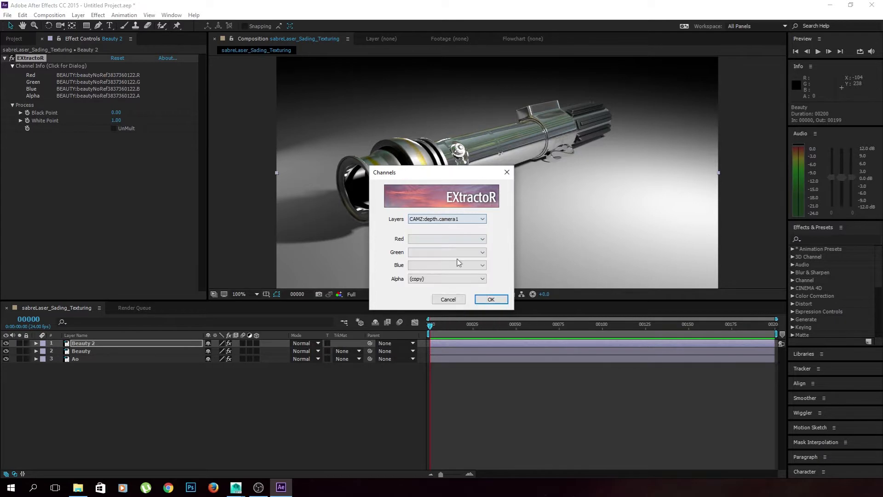
pyautogui.click(492, 299)
# Step: Set the duplicated layer's EXtractoR channels to the DIFF:diffuse.camera1 pass and rename the layer Diffuse
pyautogui.click(54, 96)
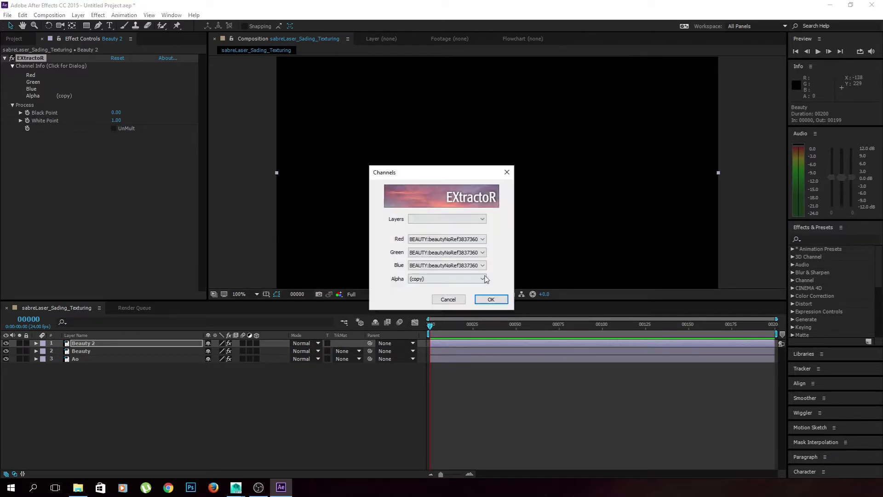
pyautogui.click(468, 219)
pyautogui.click(460, 251)
pyautogui.click(491, 299)
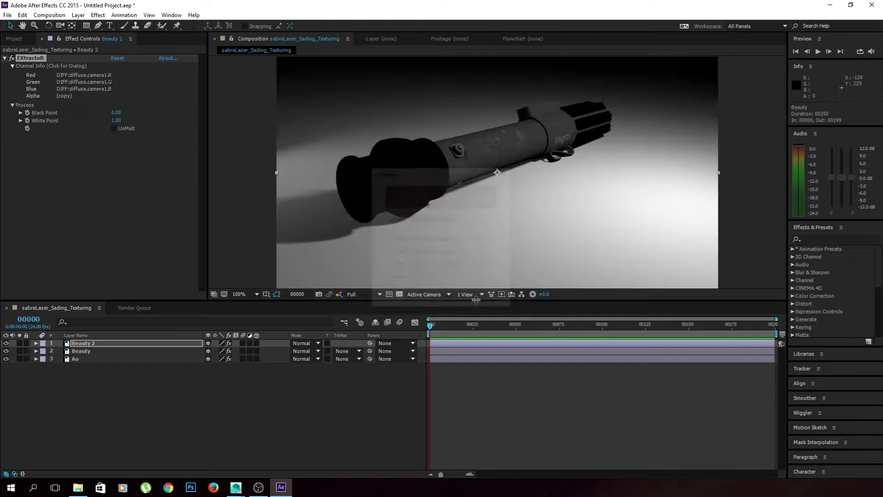
pyautogui.click(125, 346)
pyautogui.press('Return')
pyautogui.write('Diffuse')
pyautogui.press('Return')
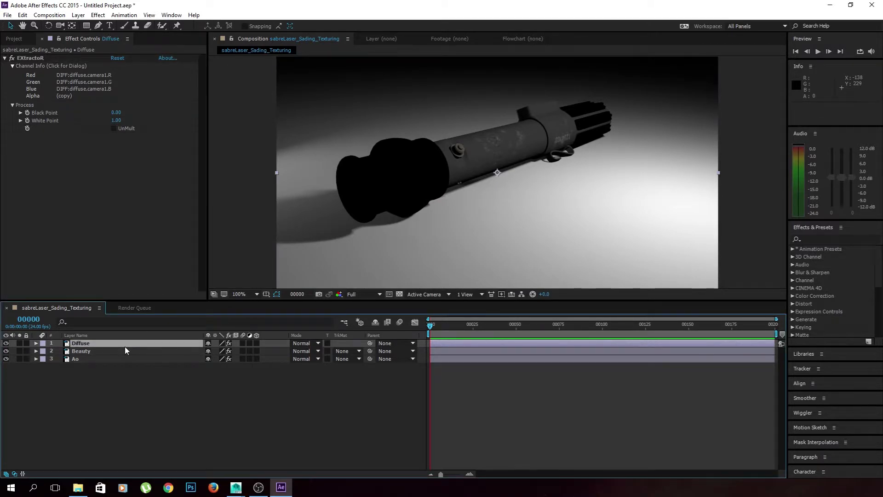
# Step: Duplicate the Diffuse layer and open the copy's EXtractoR channel settings
pyautogui.hotkey('ctrl', 'd')
pyautogui.click(70, 76)
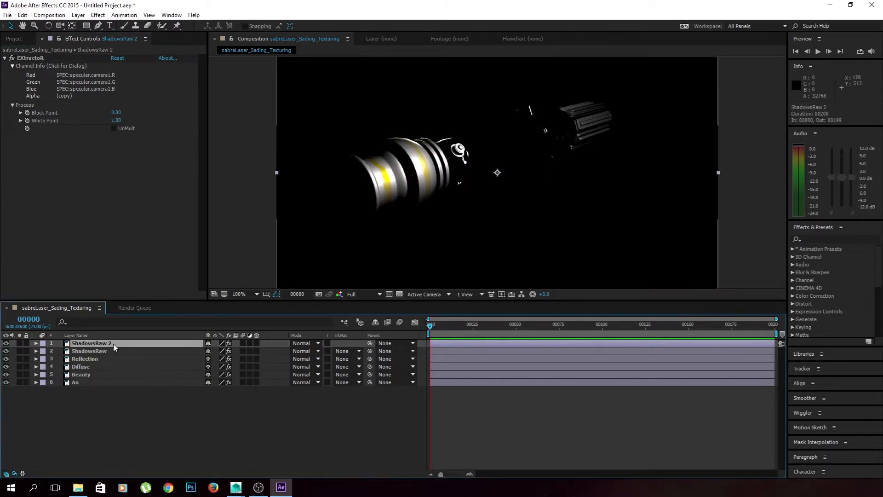
# Step: Rename the top layer holding the SPEC:specular.camera1 pass to Specular
pyautogui.press('Return')
pyautogui.write('Specular')
pyautogui.press('Return')
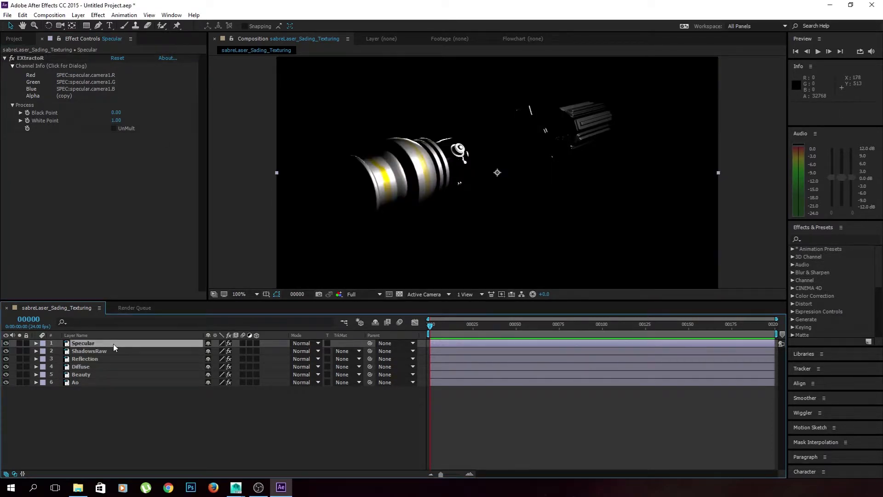
pyautogui.click(112, 442)
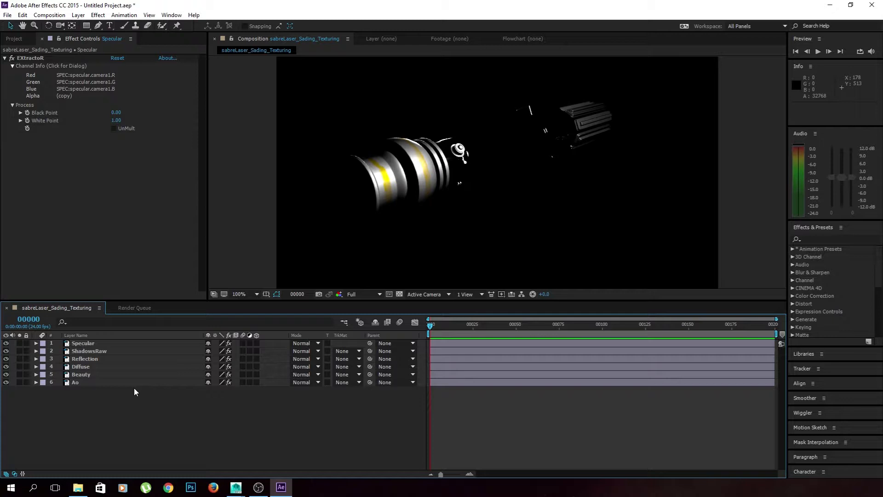
# Step: Review which render pass each layer holds, going from Ao up through Specular
pyautogui.click(106, 382)
pyautogui.click(92, 374)
pyautogui.click(88, 367)
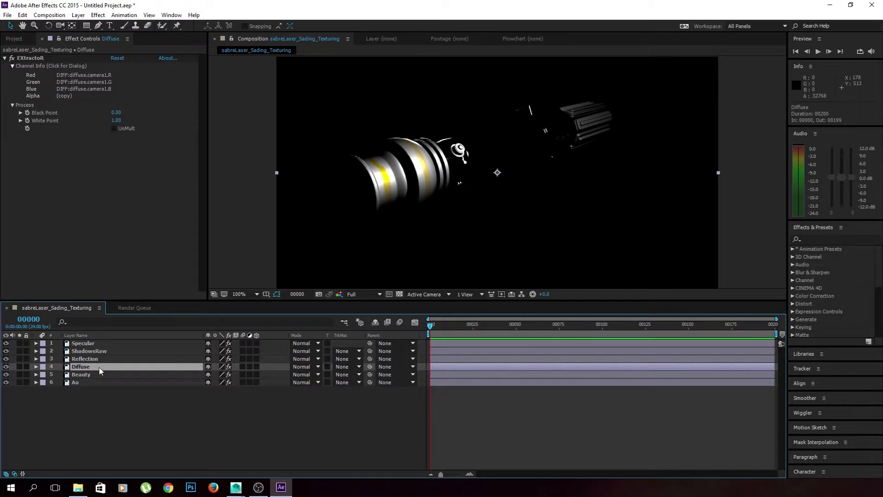
pyautogui.click(103, 359)
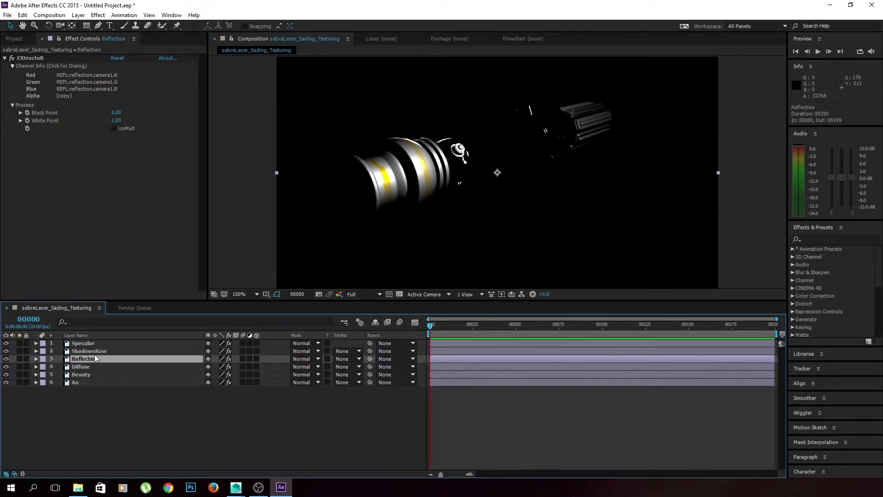
pyautogui.click(76, 351)
pyautogui.click(59, 344)
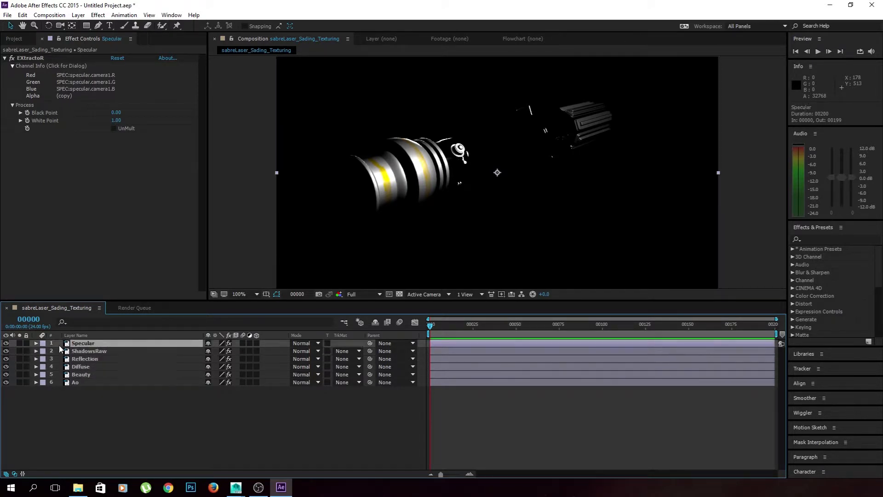
pyautogui.moveTo(89, 344)
pyautogui.mouseDown()
pyautogui.moveTo(129, 421)
pyautogui.moveTo(105, 343)
pyautogui.mouseUp()
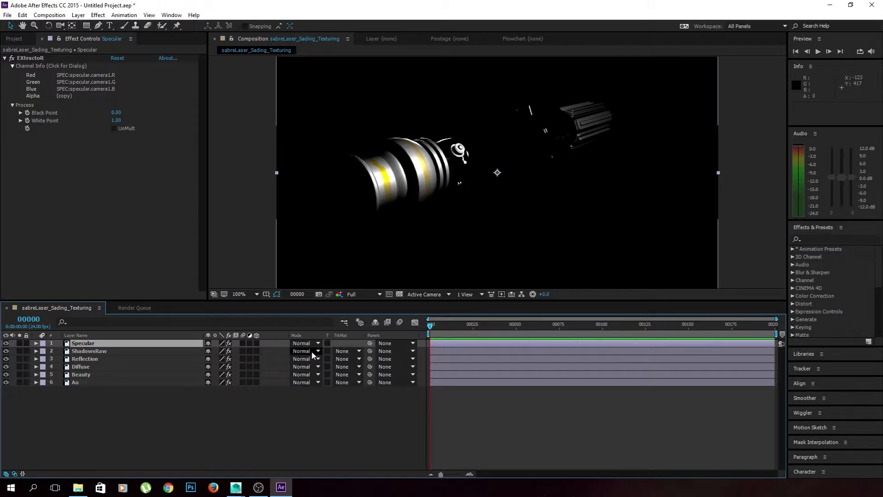
# Step: Check that the Modes column is enabled for the timeline layers
pyautogui.rightClick(308, 339)
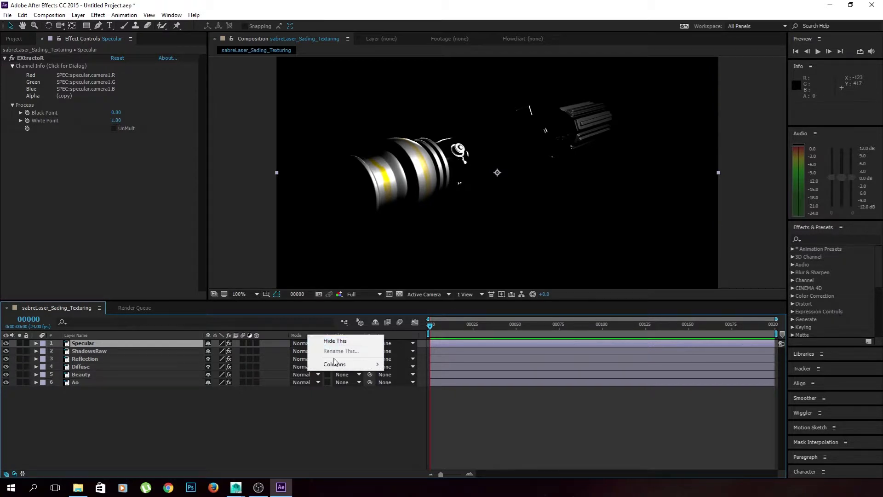
pyautogui.moveTo(336, 365)
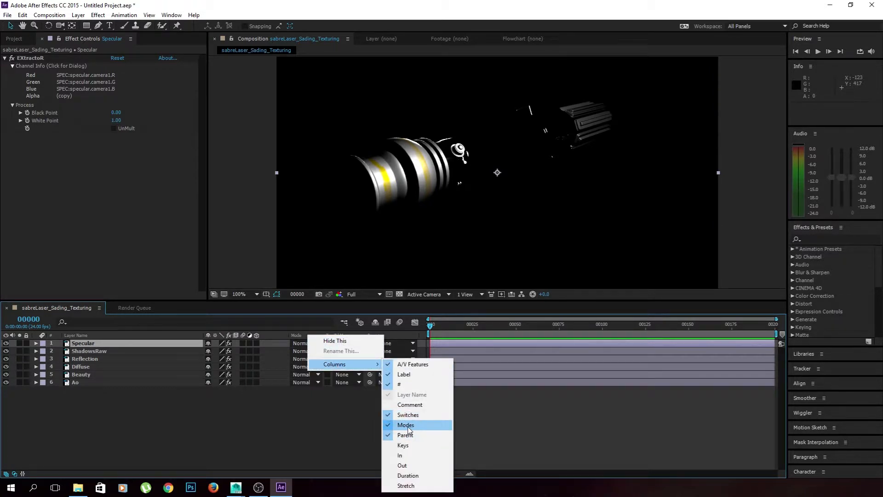
pyautogui.click(342, 430)
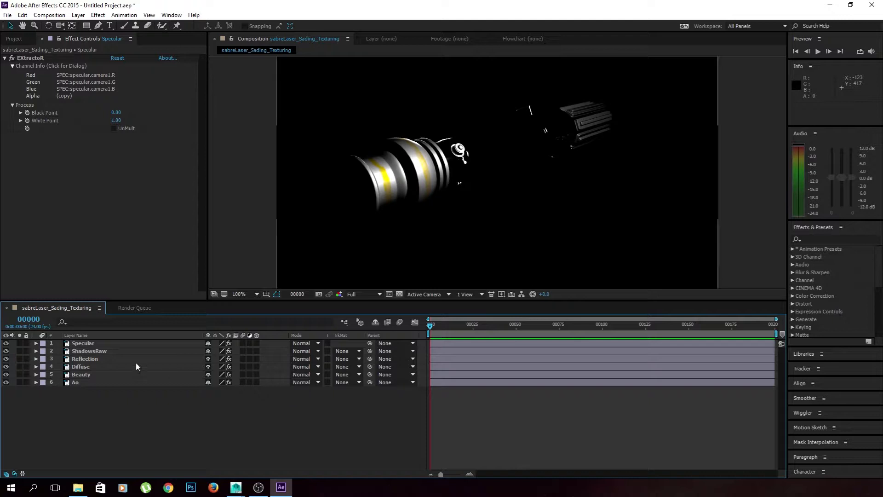
# Step: Try the Multiply blending mode on the Specular layer, and set it back to Normal
pyautogui.click(112, 342)
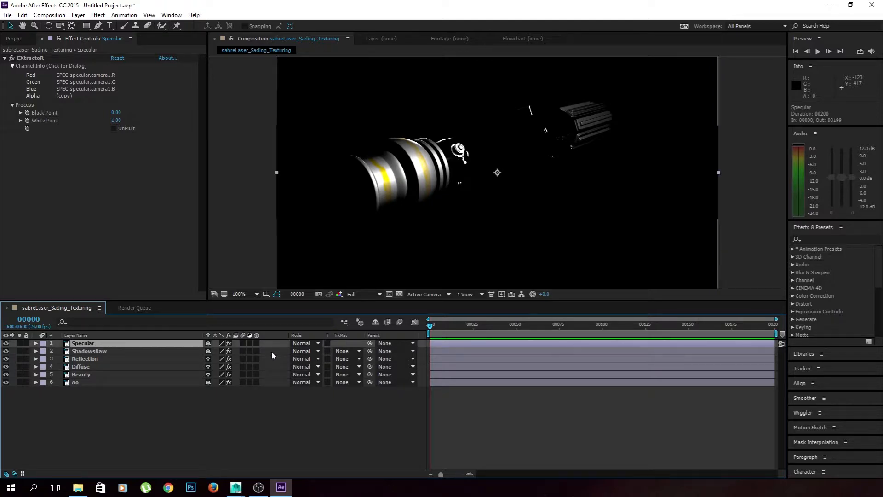
pyautogui.click(310, 348)
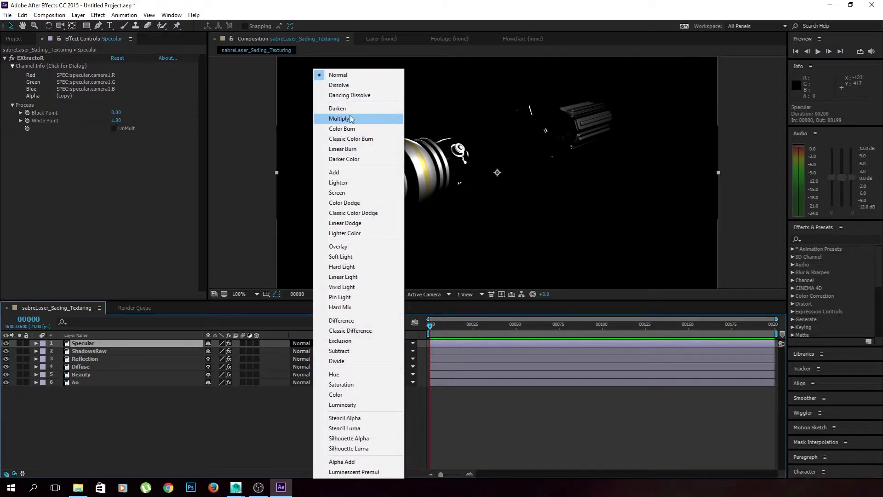
pyautogui.click(351, 119)
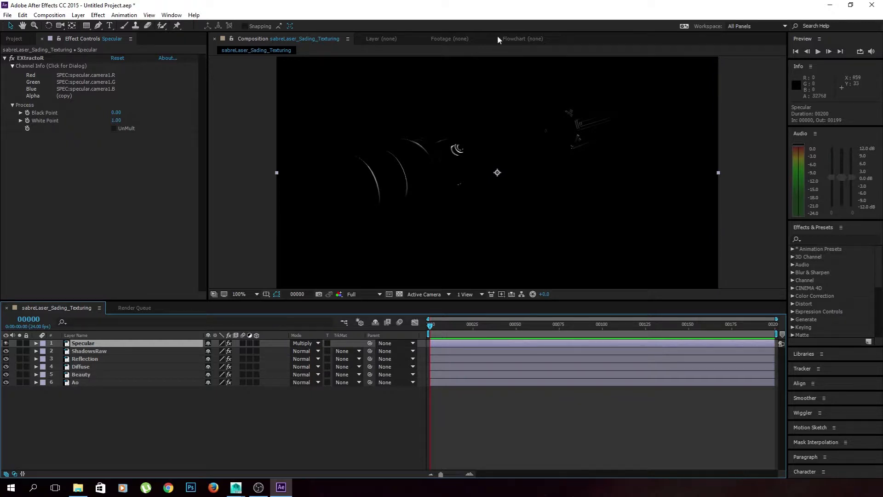
pyautogui.click(315, 344)
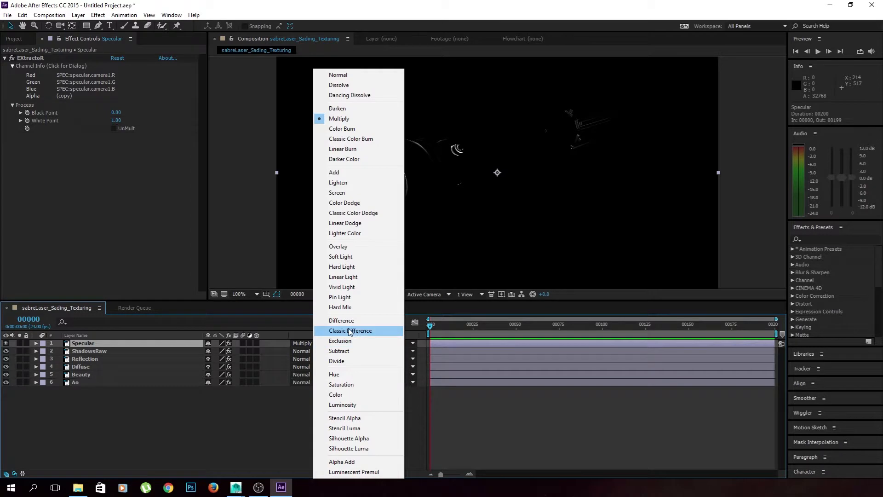
pyautogui.click(351, 75)
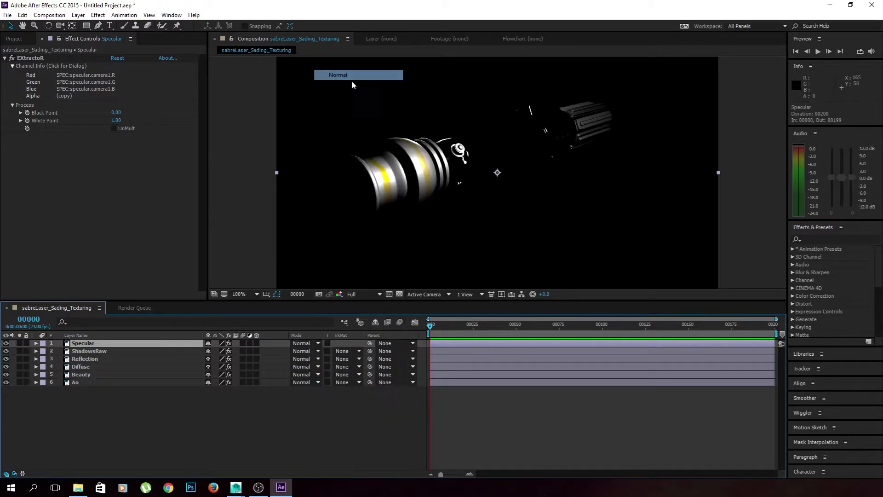
pyautogui.click(275, 414)
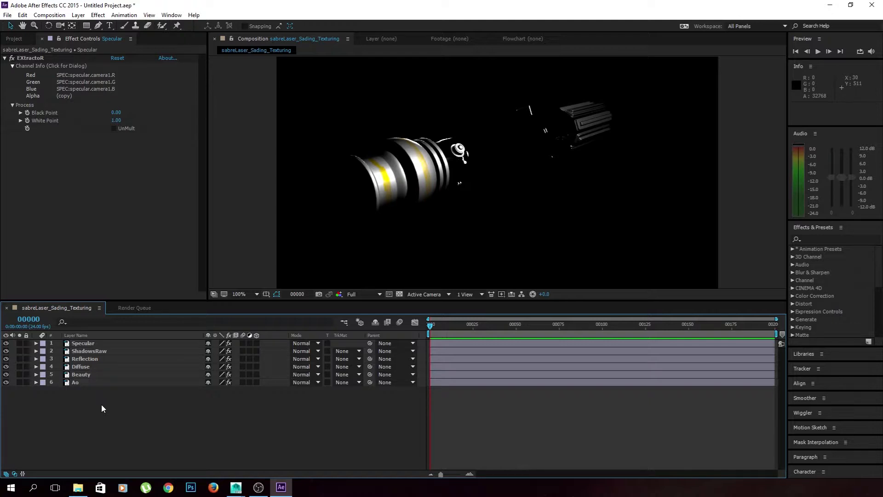
# Step: Hide the Beauty, Ao and ShadowsRaw layers
pyautogui.moveTo(6, 374); pyautogui.dragTo(6, 382)
pyautogui.click(75, 366)
pyautogui.click(79, 358)
pyautogui.click(72, 344)
pyautogui.click(6, 350)
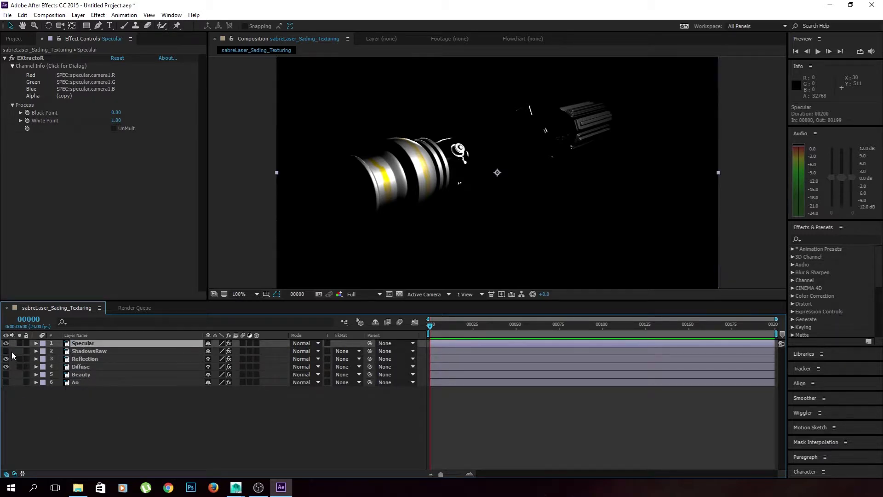
# Step: Move the Specular layer below ShadowsRaw, and hide Specular and Reflection so only Diffuse is shown
pyautogui.moveTo(76, 347); pyautogui.dragTo(77, 355)
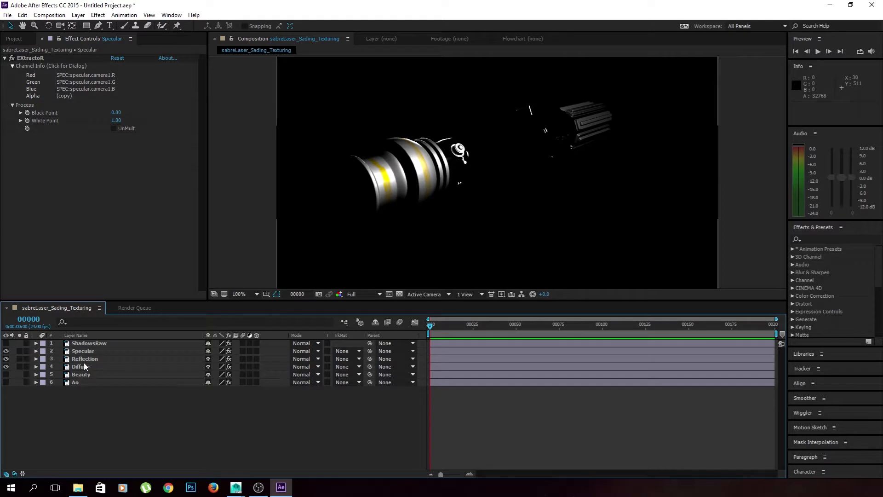
pyautogui.click(6, 358)
pyautogui.click(6, 350)
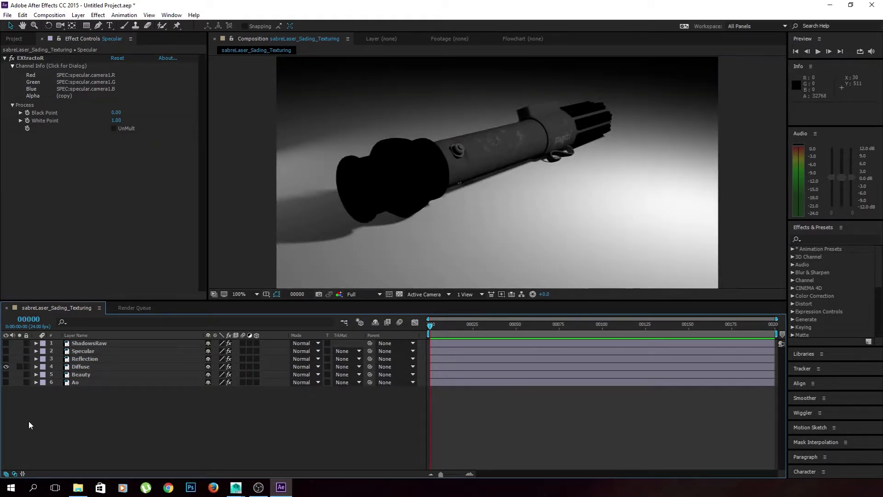
pyautogui.click(19, 366)
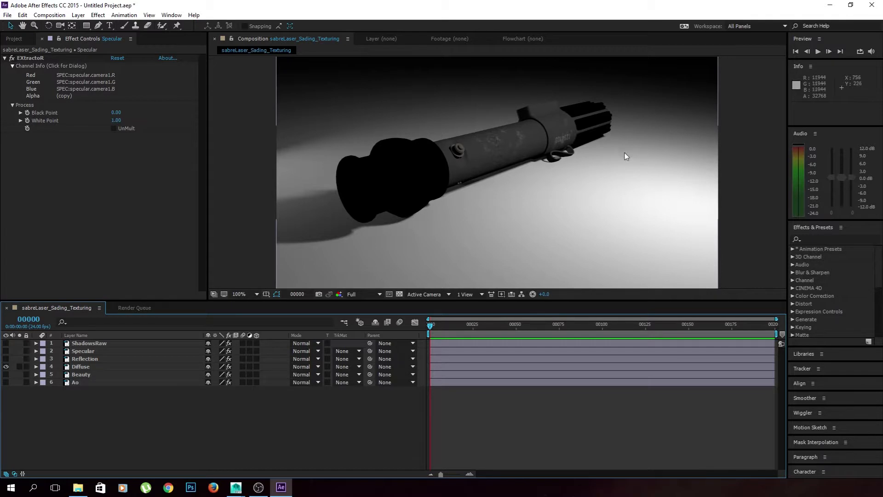
# Step: Show the Reflection layer above Diffuse and set its blending mode to Add
pyautogui.click(5, 359)
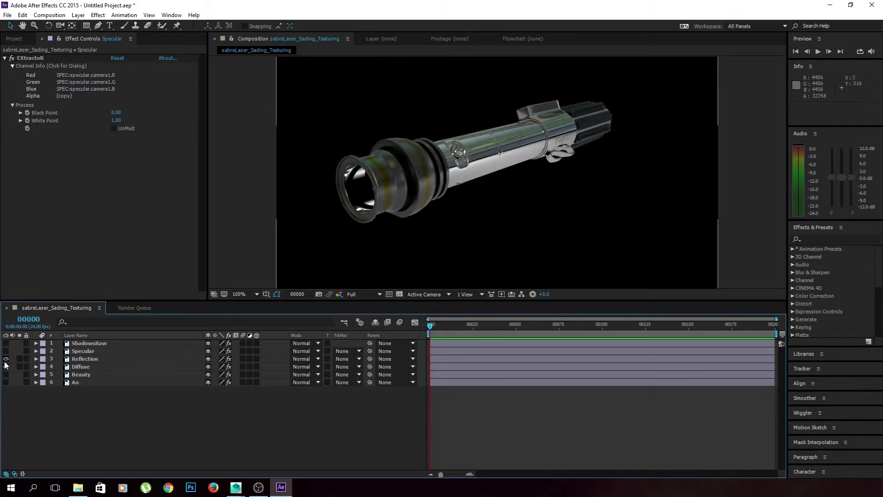
pyautogui.click(87, 357)
pyautogui.click(317, 359)
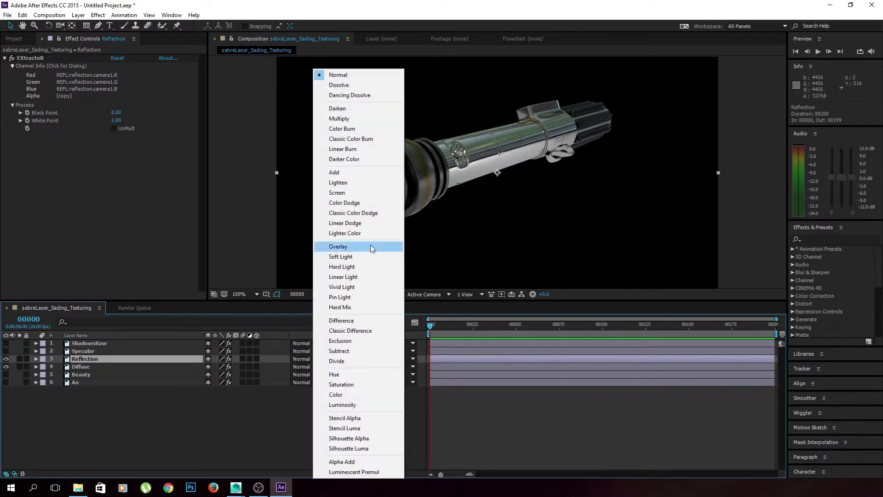
pyautogui.click(378, 172)
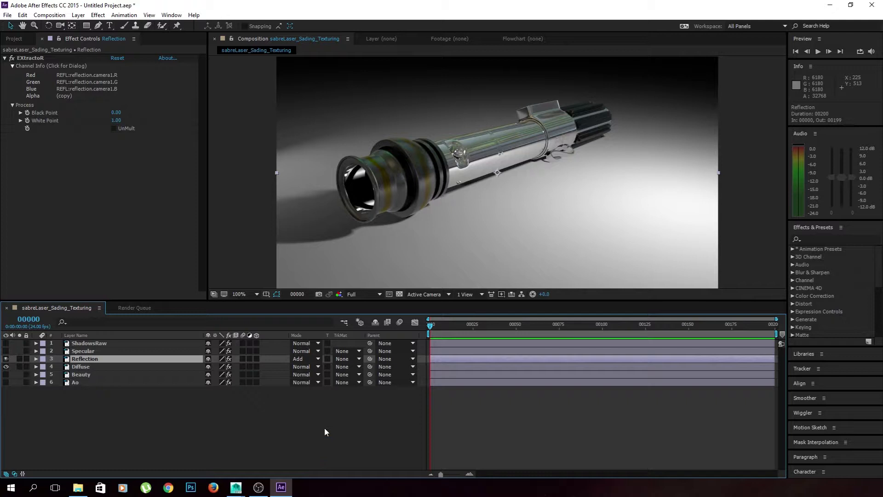
# Step: Examine how the Reflection and Diffuse layers combine, and compare the passes they hold
pyautogui.click(188, 408)
pyautogui.click(136, 360)
pyautogui.click(82, 366)
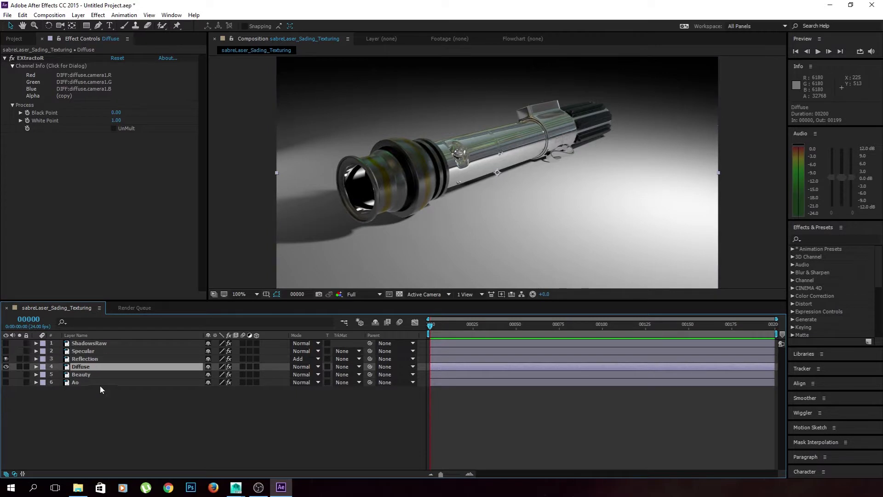
pyautogui.click(114, 404)
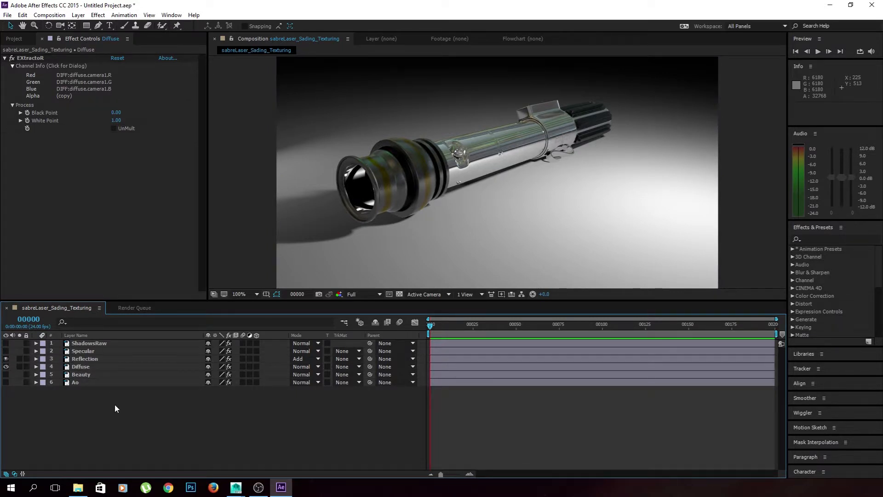
pyautogui.click(99, 360)
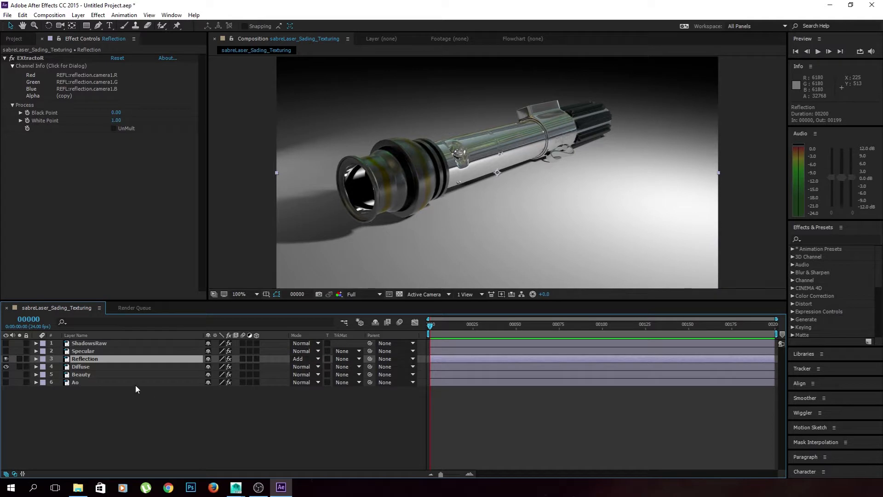
pyautogui.click(115, 396)
pyautogui.click(100, 358)
pyautogui.click(92, 366)
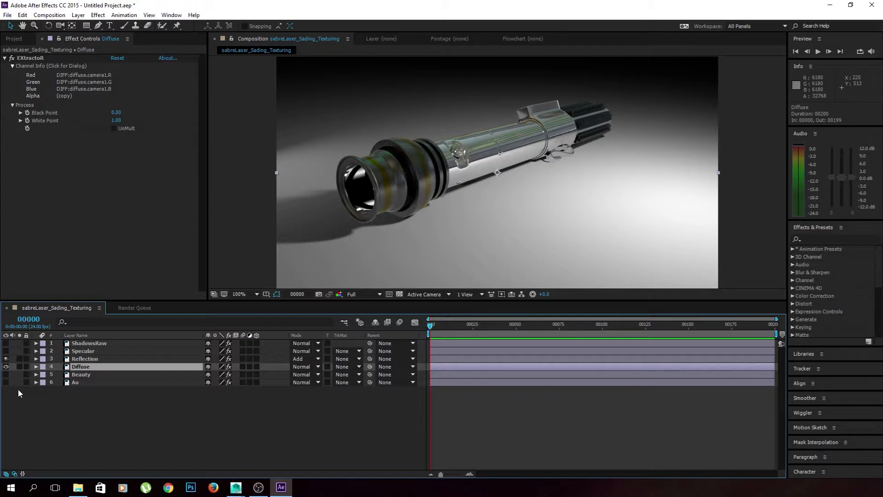
pyautogui.click(98, 396)
pyautogui.click(100, 360)
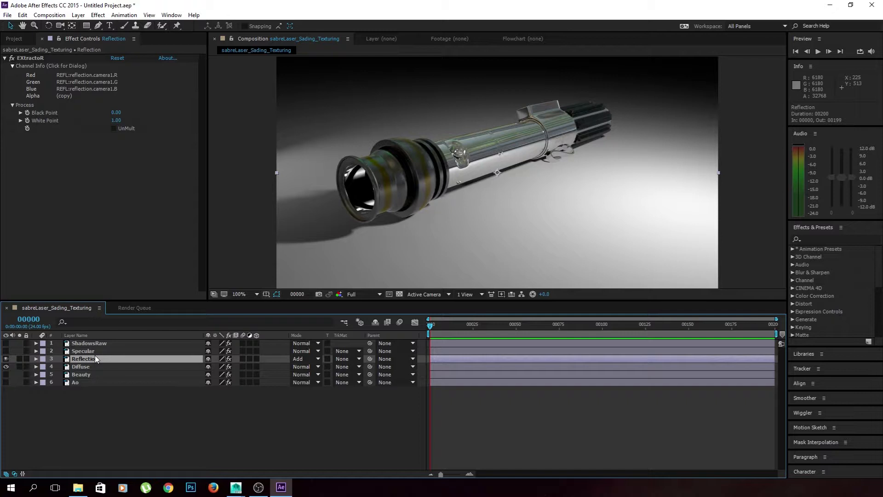
pyautogui.click(81, 366)
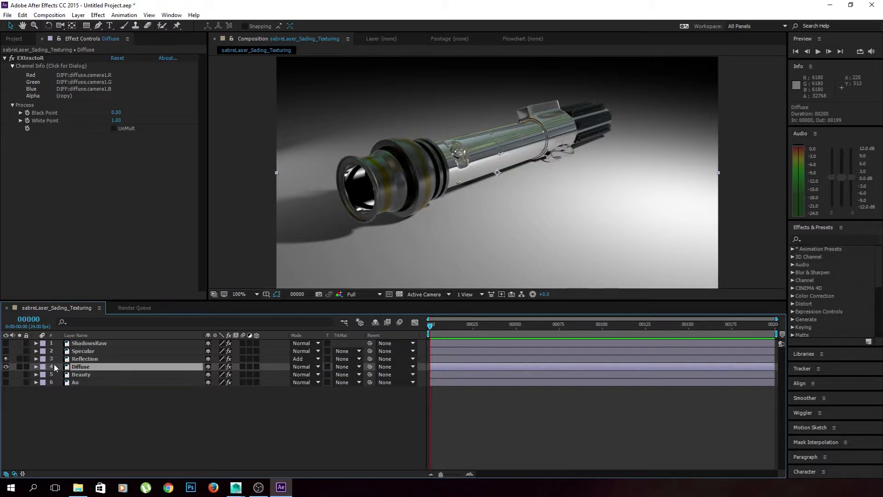
pyautogui.click(104, 359)
# Step: Show the Specular layer and set its blending mode to Add
pyautogui.click(106, 352)
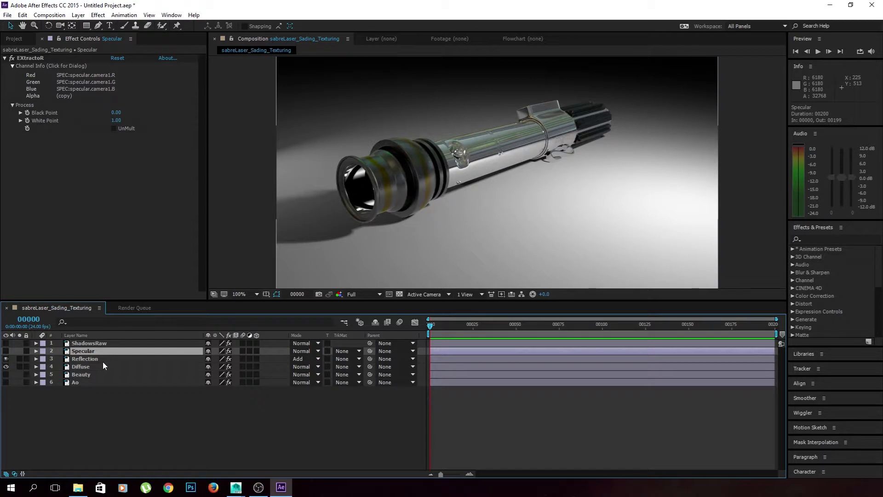
pyautogui.click(5, 350)
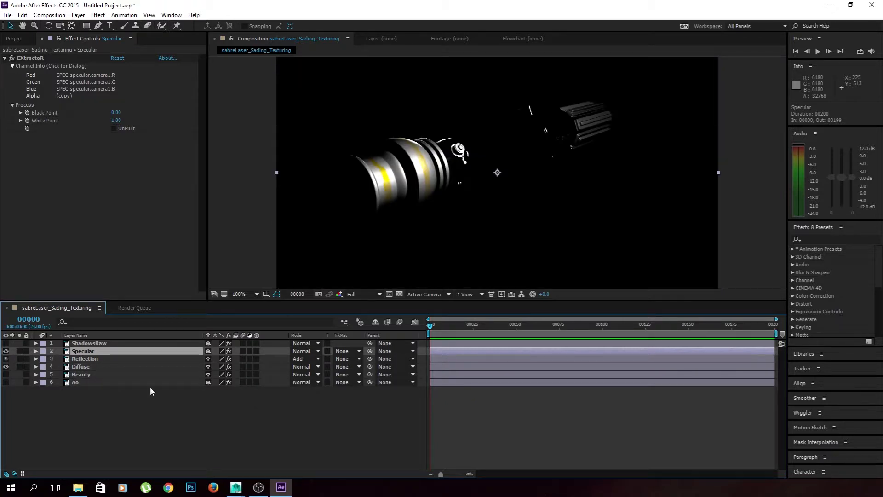
pyautogui.click(305, 350)
pyautogui.click(334, 172)
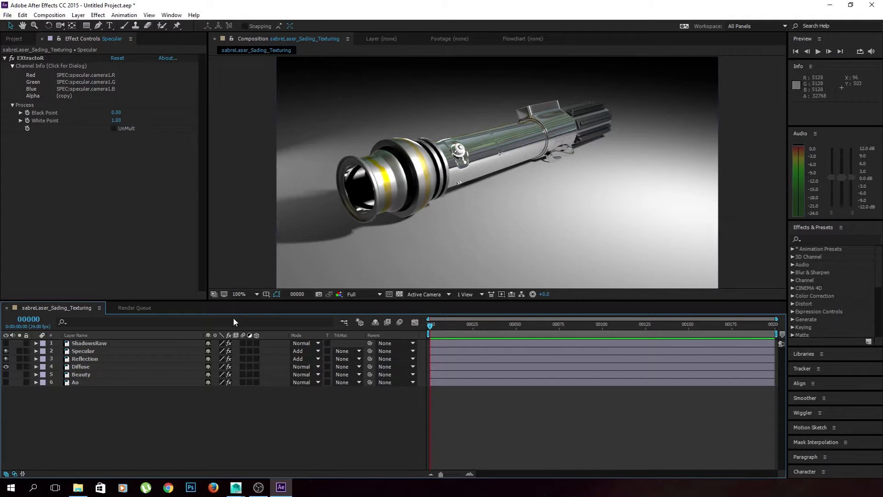
# Step: Try a Curves effect with a steep RGB contrast curve on the Reflection layer, and delete the effect
pyautogui.click(103, 359)
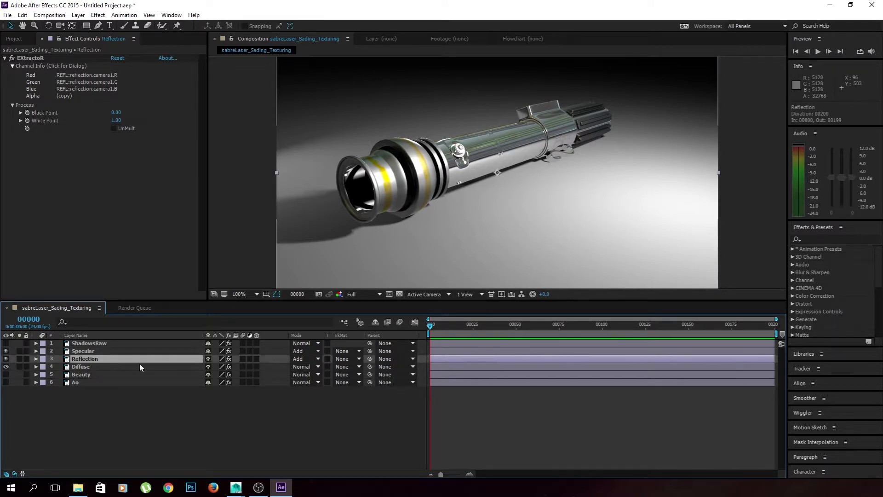
pyautogui.rightClick(78, 185)
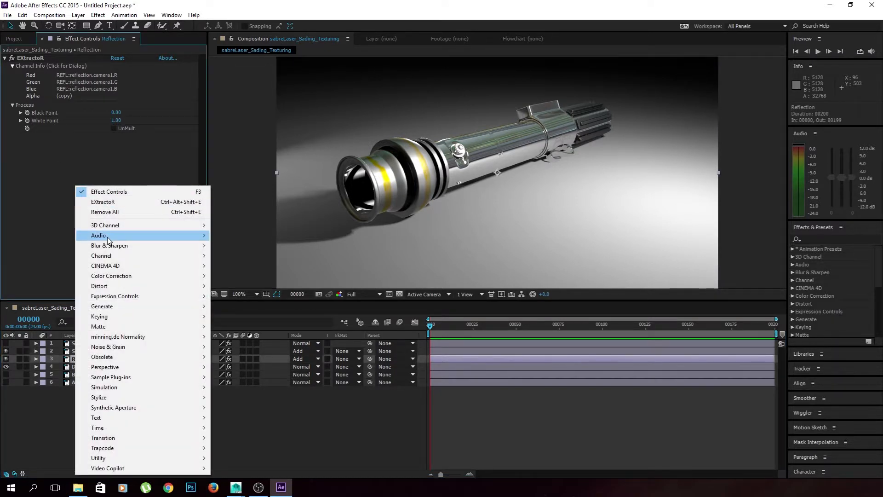
pyautogui.moveTo(122, 281)
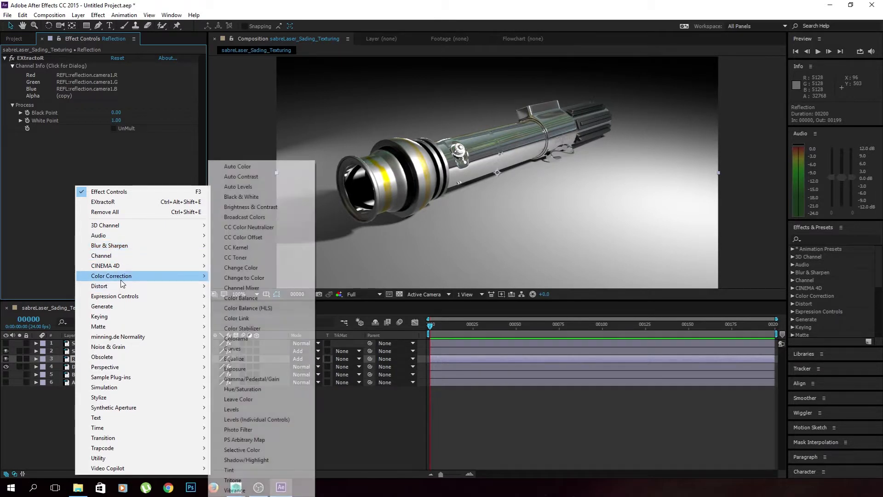
pyautogui.click(232, 349)
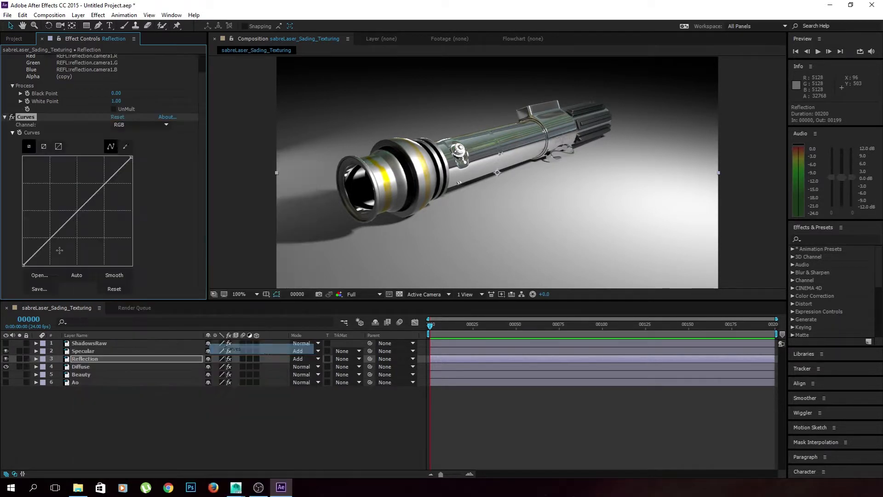
pyautogui.moveTo(70, 218); pyautogui.dragTo(91, 207)
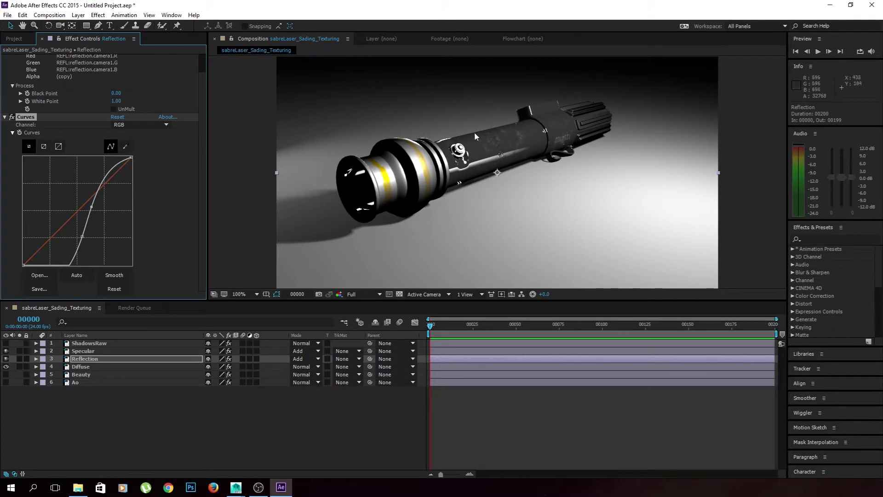
pyautogui.click(27, 118)
pyautogui.press('Delete')
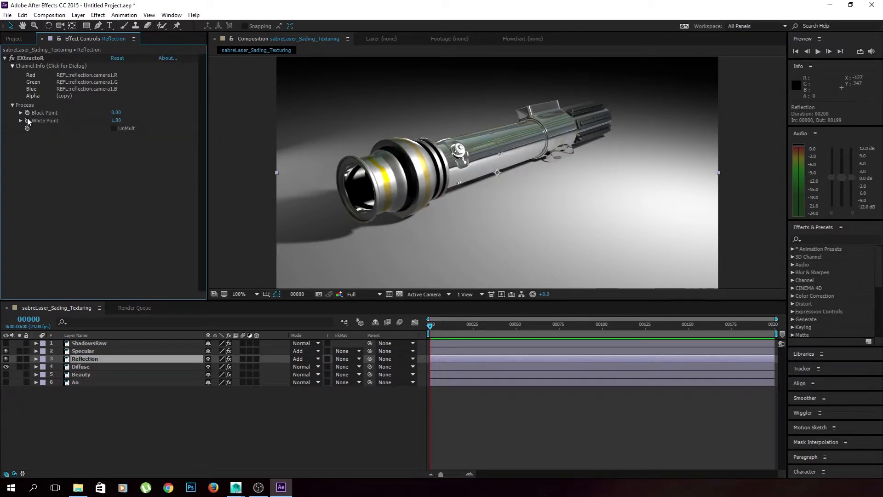
# Step: Try a Curves effect with a darkening RGB curve on the soloed Reflection layer, then clear the solo and delete the effect
pyautogui.click(135, 396)
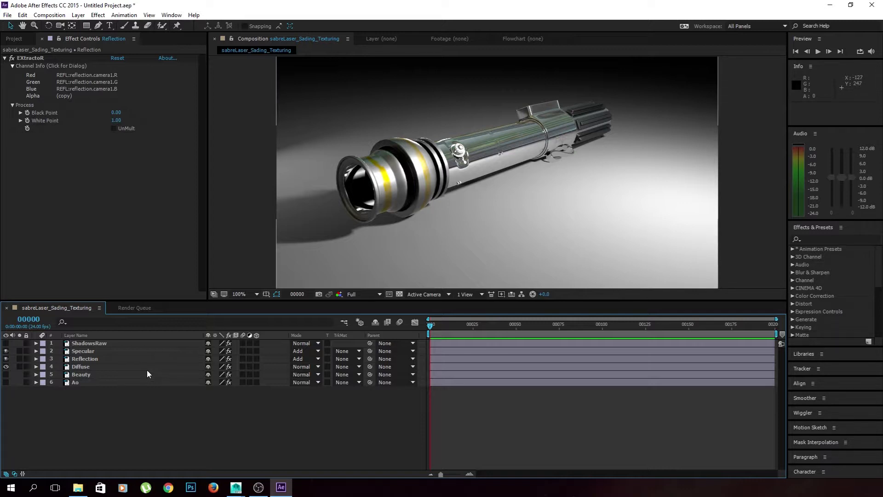
pyautogui.click(135, 359)
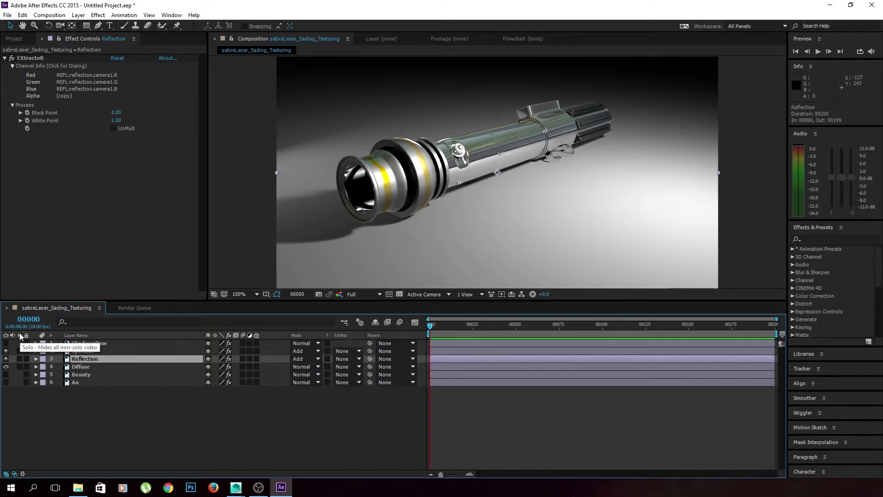
pyautogui.click(19, 359)
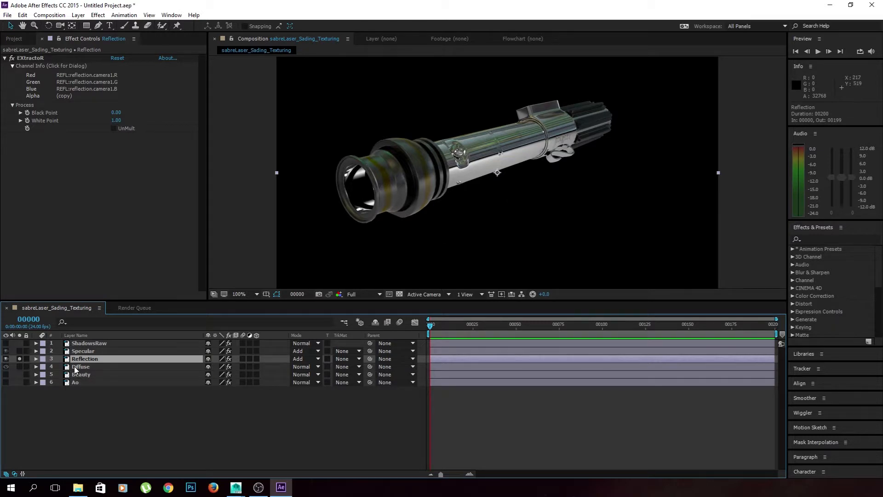
pyautogui.rightClick(43, 184)
pyautogui.moveTo(123, 230)
pyautogui.click(101, 201)
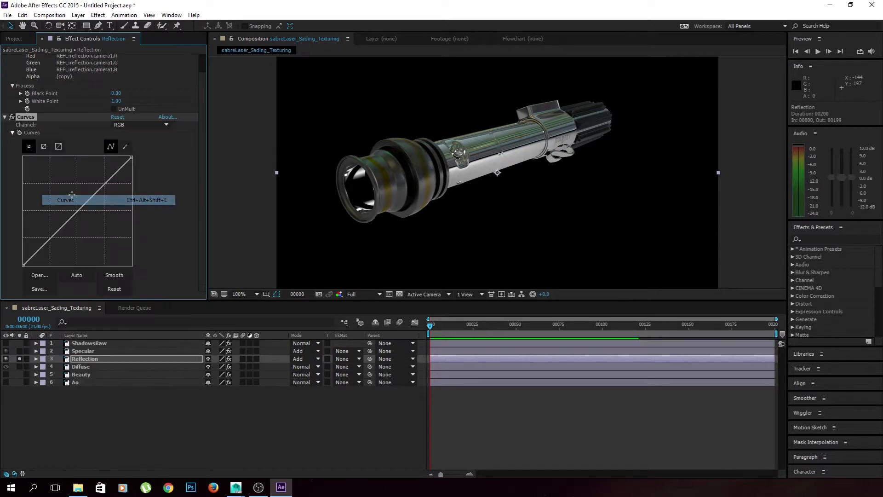
pyautogui.moveTo(76, 210); pyautogui.dragTo(97, 233)
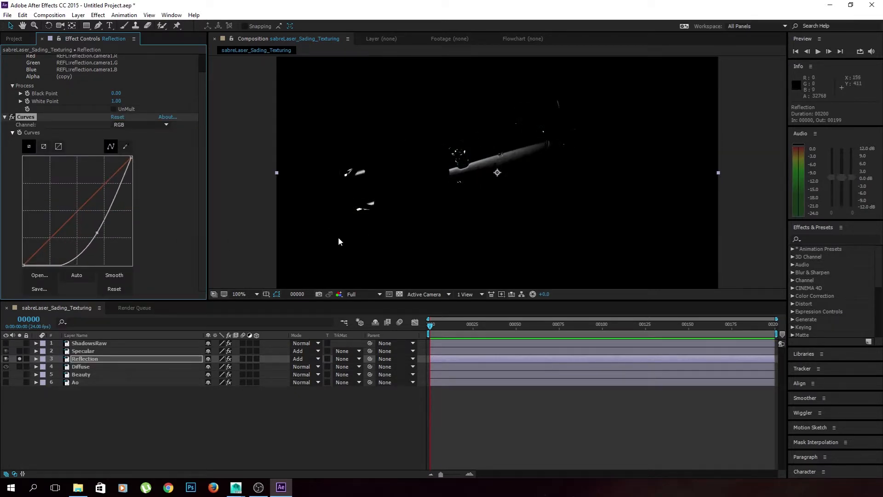
pyautogui.click(20, 358)
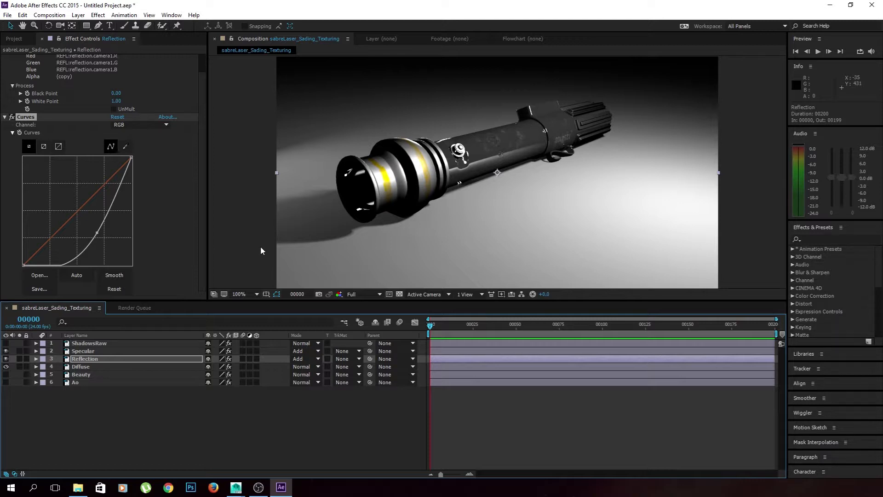
pyautogui.click(26, 118)
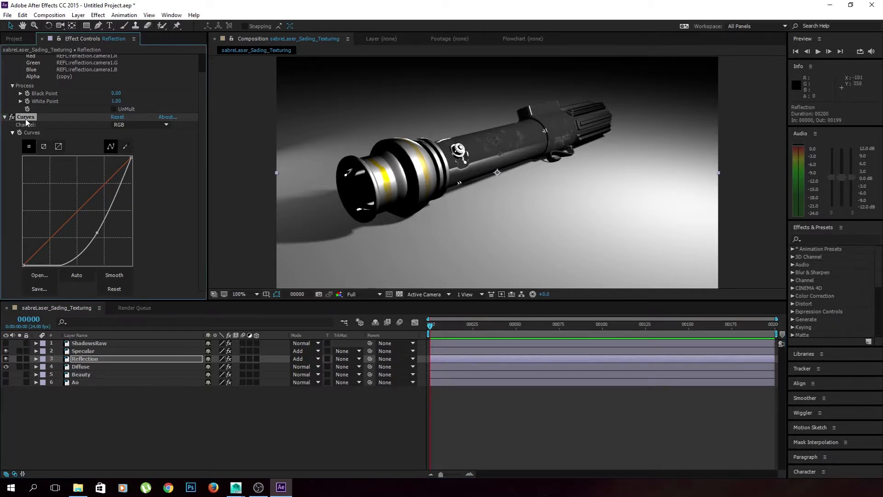
pyautogui.press('Delete')
# Step: Apply the CC Toner color correction effect to the Reflection layer
pyautogui.click(120, 408)
pyautogui.click(87, 357)
pyautogui.rightClick(76, 207)
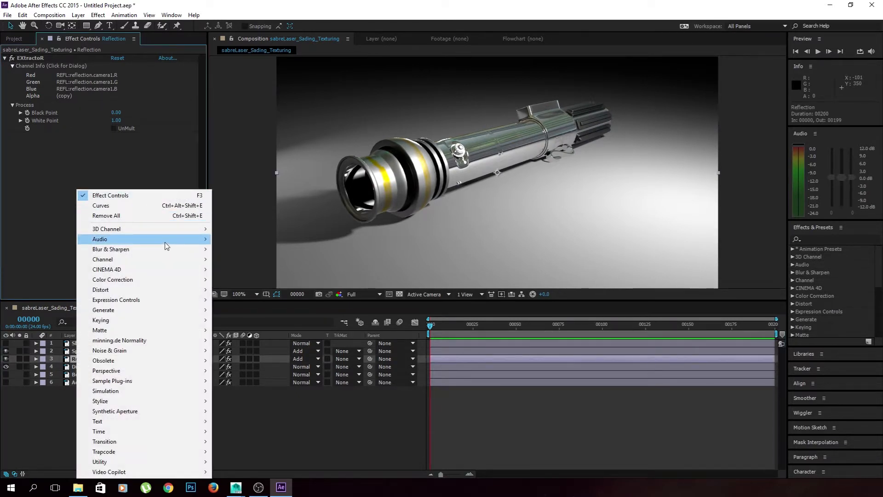
pyautogui.moveTo(174, 281)
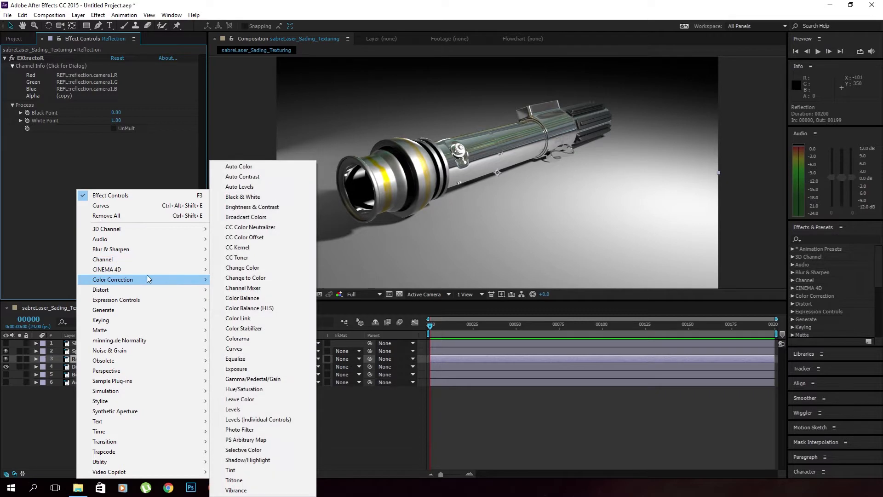
pyautogui.click(263, 260)
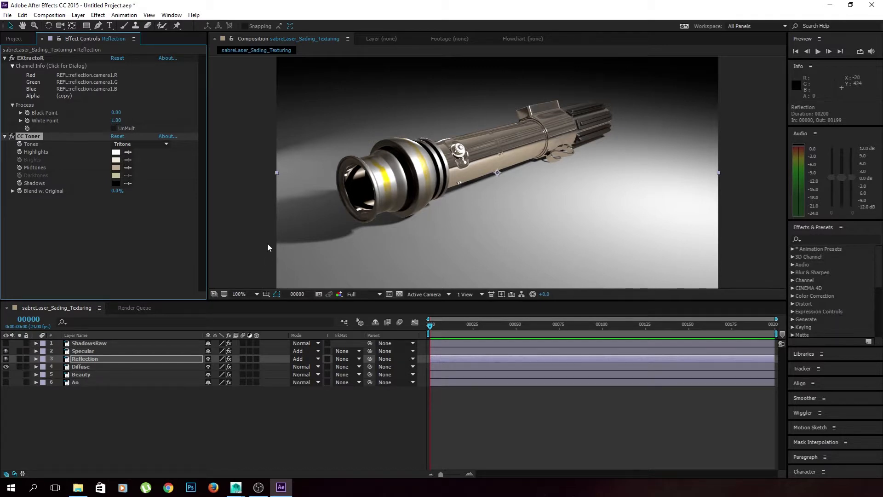
# Step: Set the CC Toner midtones to bright green and its blend with the original to 85%
pyautogui.click(116, 168)
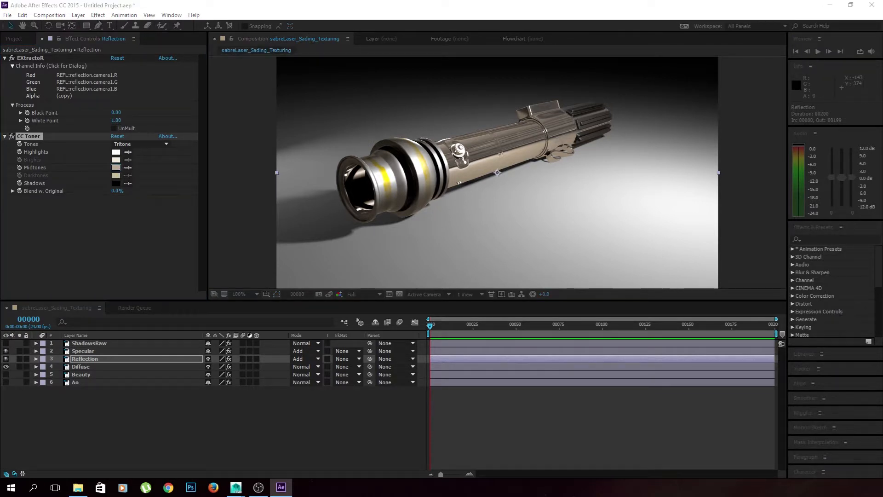
pyautogui.press('Return')
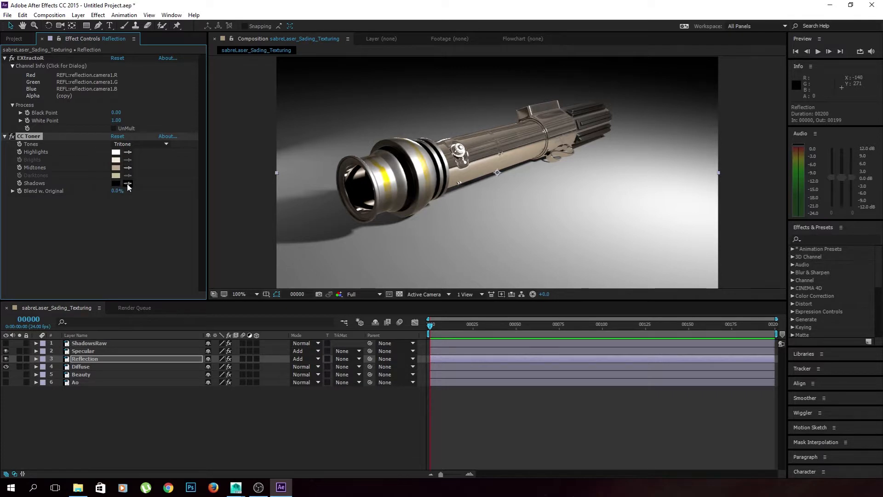
pyautogui.click(116, 167)
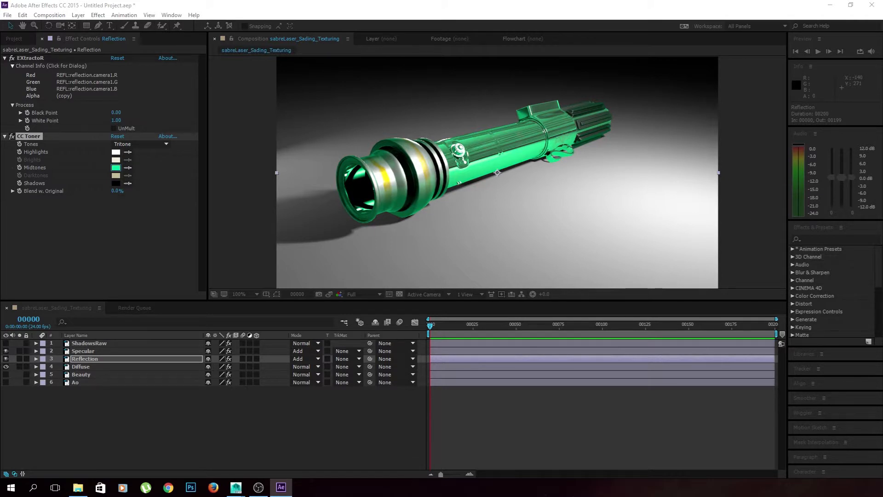
pyautogui.press('Return')
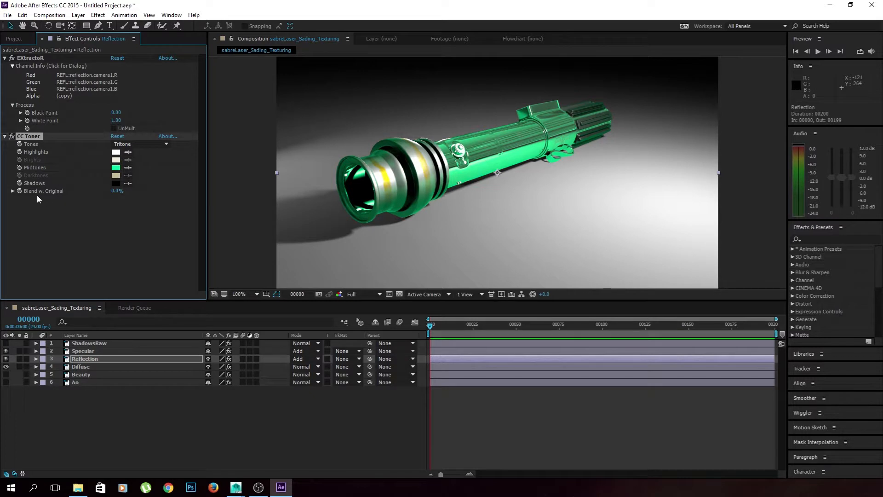
pyautogui.moveTo(118, 191); pyautogui.dragTo(150, 209)
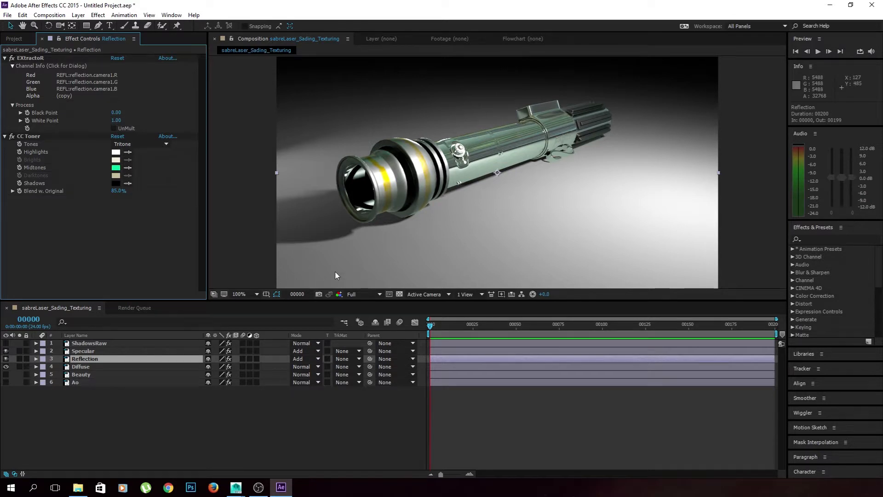
# Step: Move the Ao layer directly above Specular, make it visible and return to the composition view
pyautogui.doubleClick(83, 384)
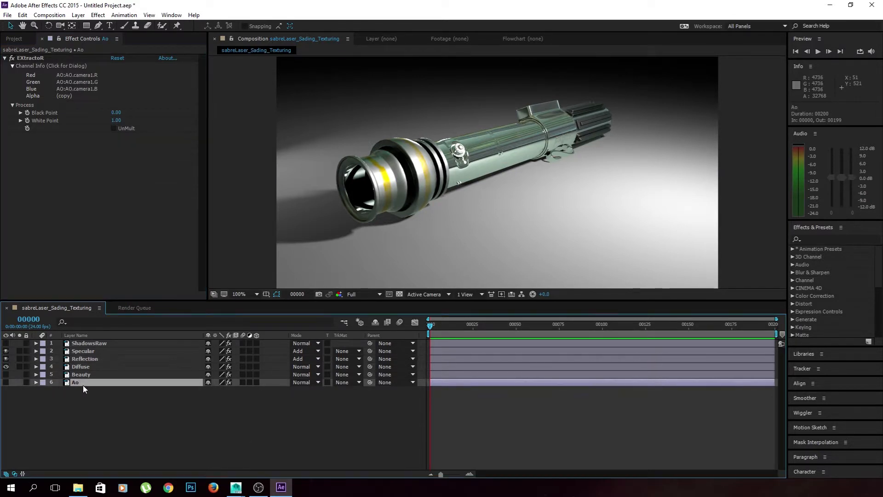
pyautogui.moveTo(91, 383); pyautogui.dragTo(87, 348)
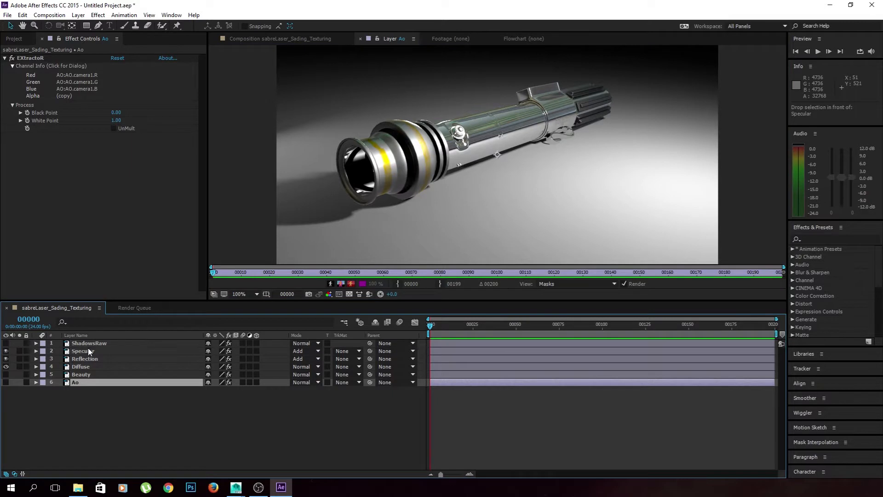
pyautogui.click(5, 351)
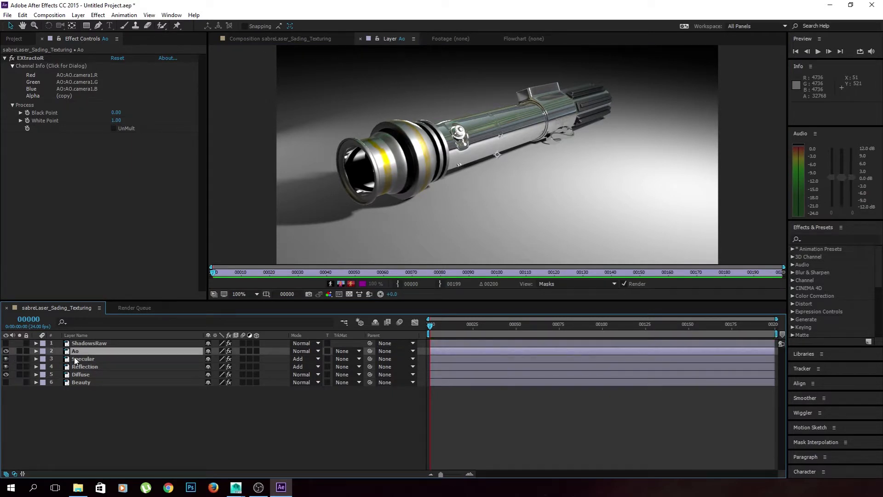
pyautogui.click(291, 38)
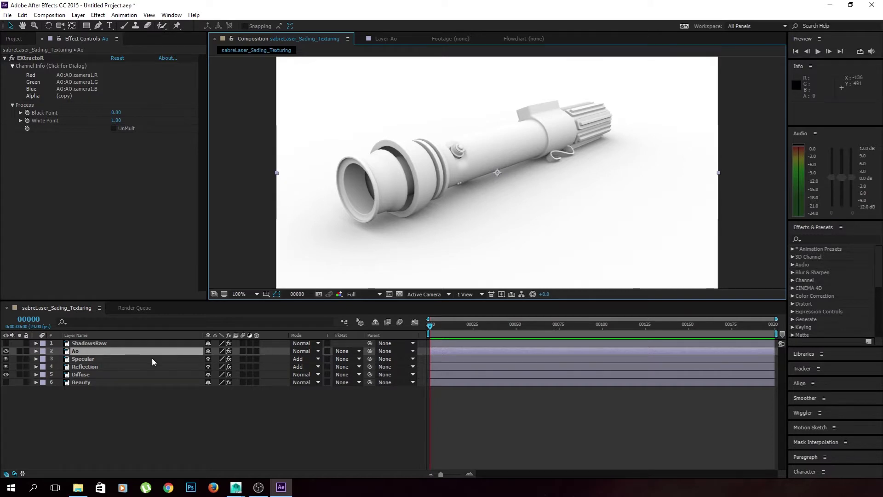
# Step: Try the Add blending mode on the Ao layer, and restore it to Normal
pyautogui.click(316, 351)
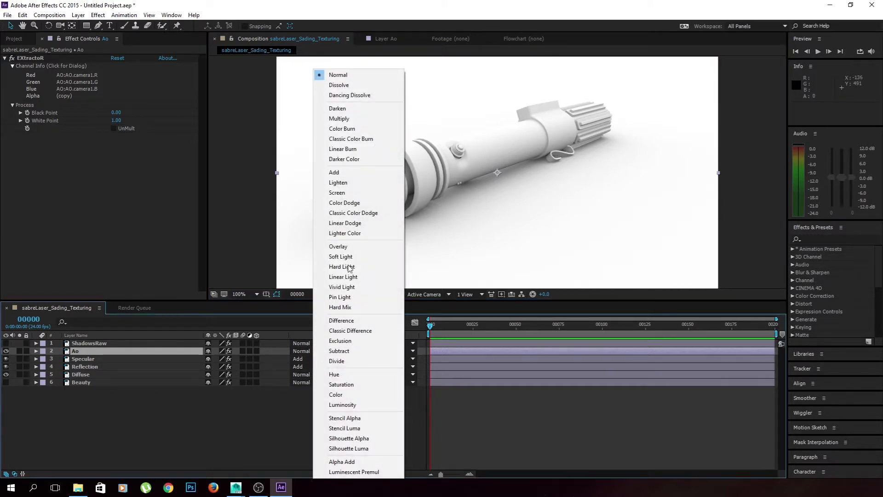
pyautogui.click(366, 172)
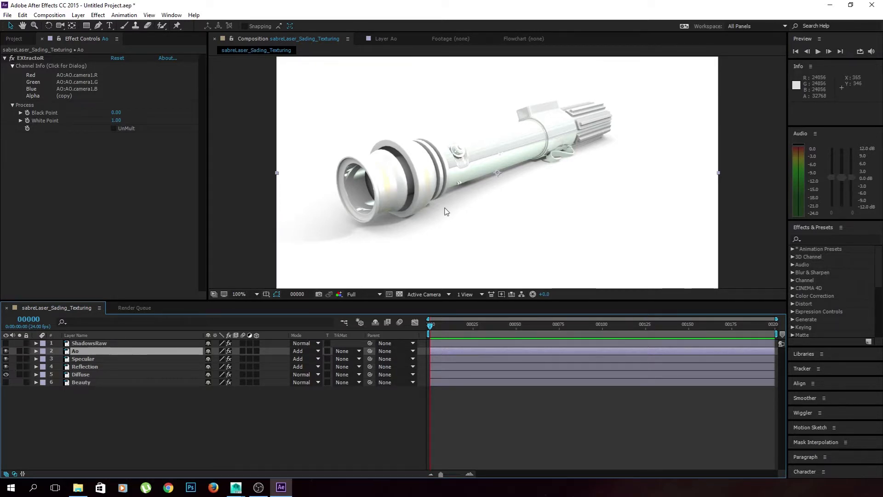
pyautogui.click(303, 350)
pyautogui.click(341, 75)
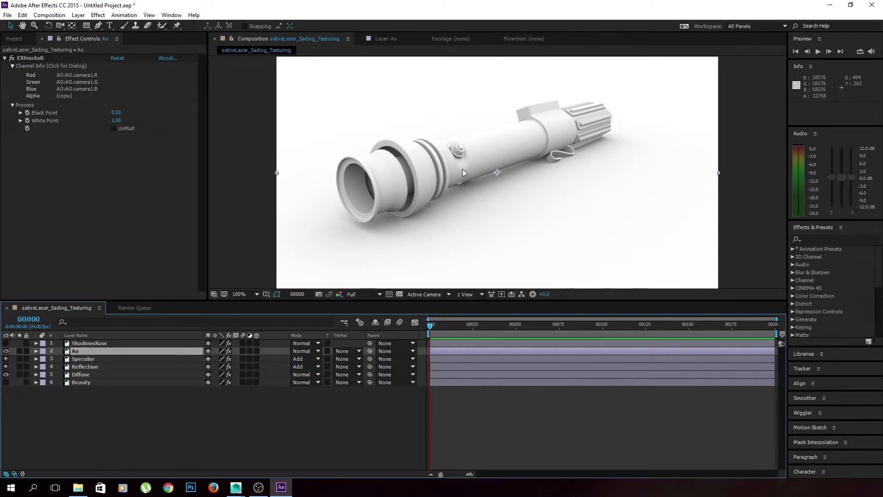
# Step: Set the Ao layer's blending mode to Multiply
pyautogui.click(317, 350)
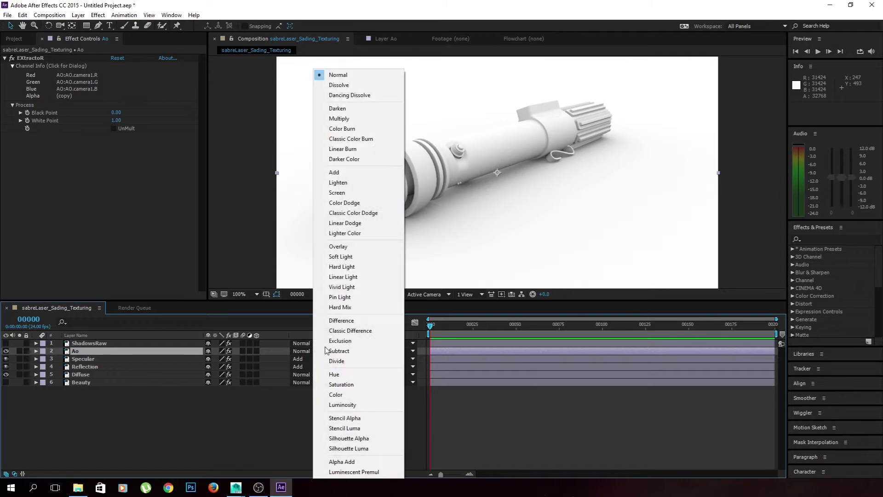
pyautogui.click(357, 121)
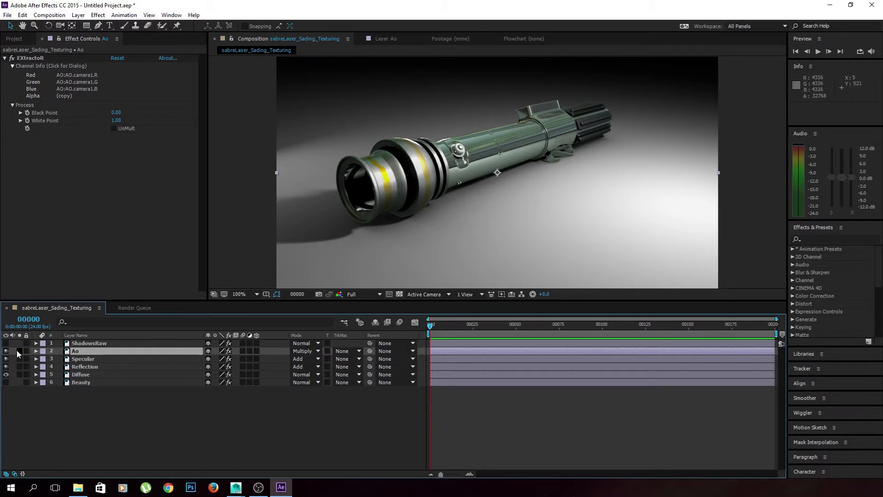
# Step: Compare the composite with and without the Ao layer by repeatedly hiding and showing it
pyautogui.click(6, 354)
pyautogui.click(7, 352)
pyautogui.click(6, 352)
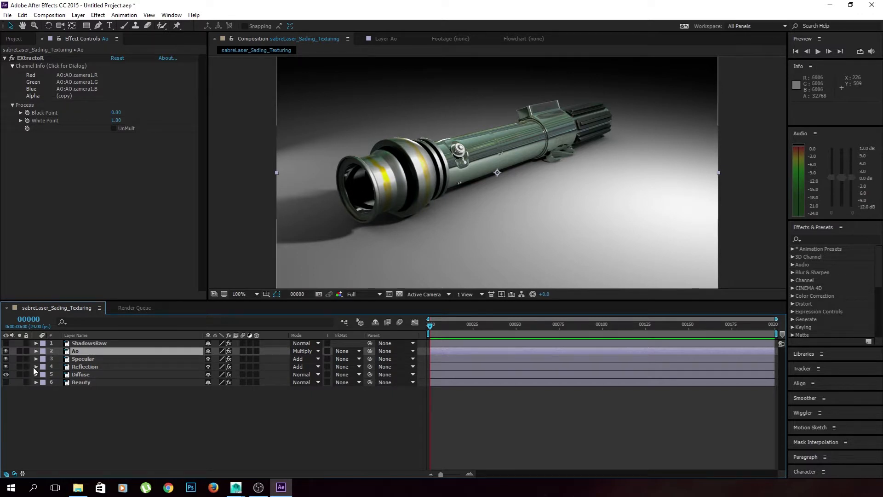
pyautogui.click(7, 351)
pyautogui.click(6, 351)
pyautogui.click(7, 354)
pyautogui.click(7, 354)
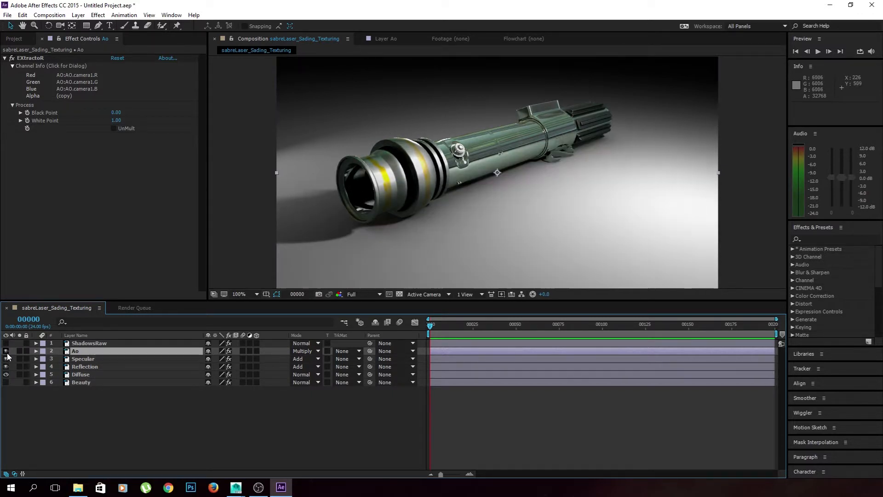
pyautogui.click(7, 354)
pyautogui.click(7, 354)
pyautogui.click(7, 354)
pyautogui.click(7, 354)
# Step: Display the Ao layer's Opacity property in the timeline
pyautogui.click(107, 352)
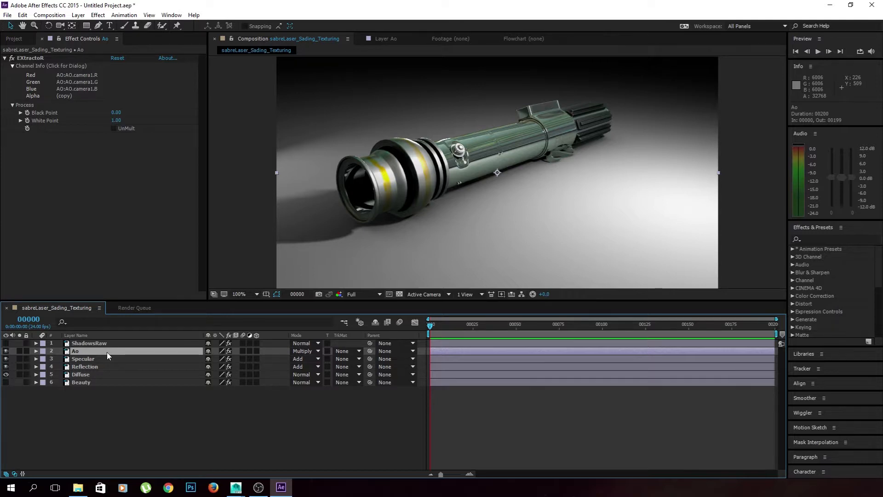
pyautogui.press('t')
pyautogui.moveTo(211, 358)
pyautogui.mouseDown()
pyautogui.moveTo(163, 356)
pyautogui.moveTo(211, 358)
pyautogui.mouseUp()
pyautogui.click(309, 409)
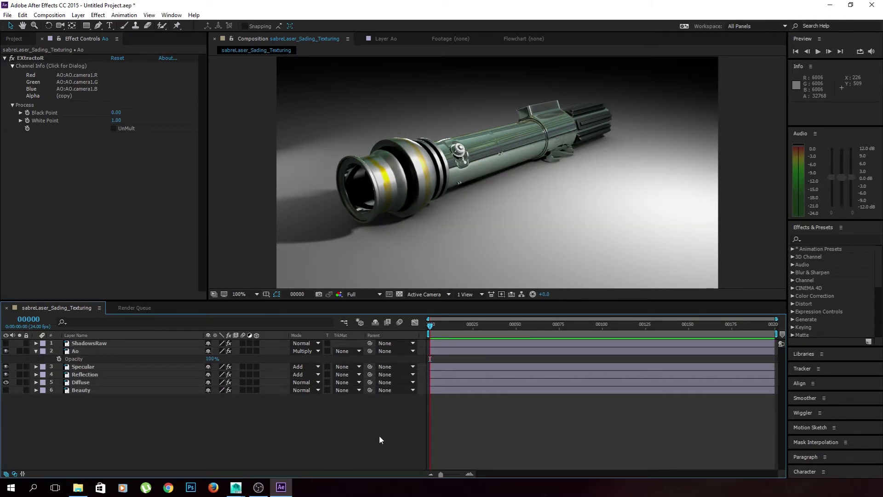
# Step: Expand the Ao layer's Effects and Transform groups to inspect its properties, and select Anchor Point
pyautogui.click(133, 350)
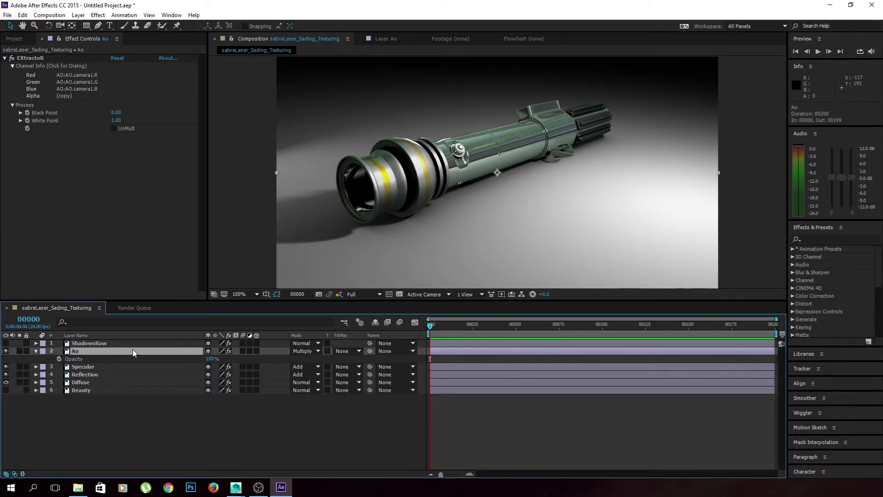
pyautogui.click(36, 351)
pyautogui.click(41, 358)
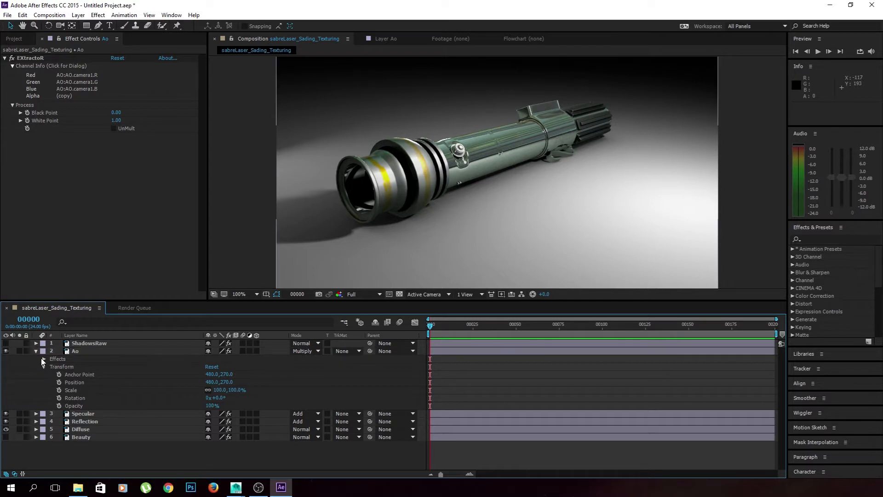
pyautogui.click(44, 359)
pyautogui.click(44, 358)
pyautogui.click(53, 366)
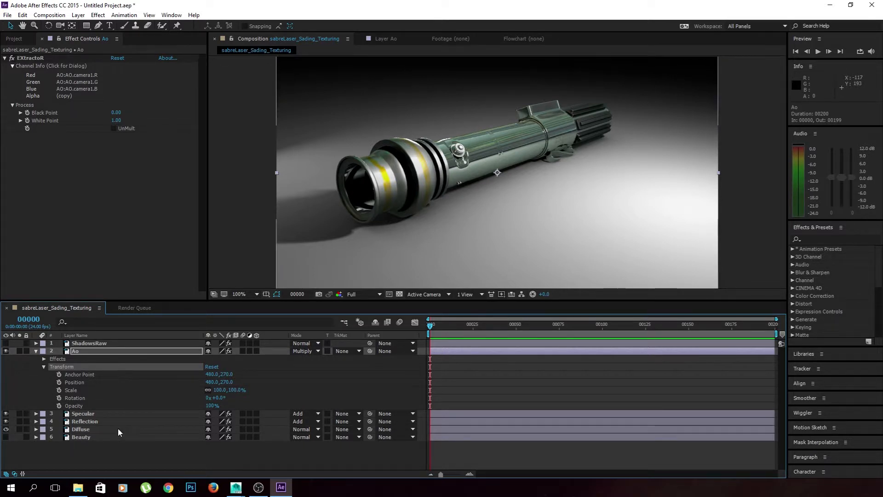
pyautogui.click(89, 374)
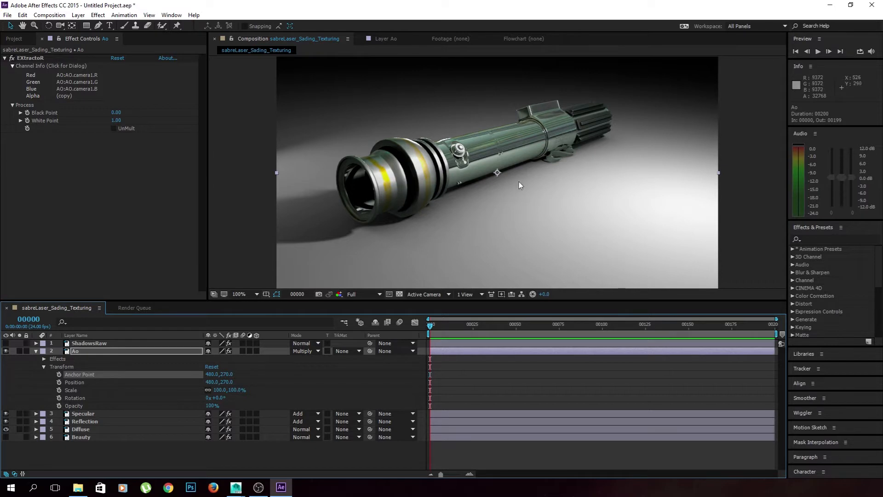
# Step: Try moving the Ao layer away from the other passes in the composition, and undo the moves
pyautogui.moveTo(496, 170); pyautogui.dragTo(567, 212)
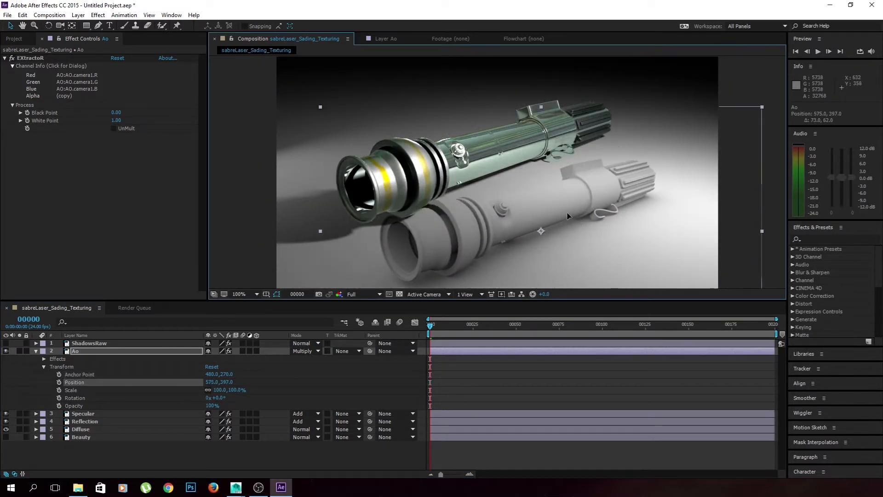
pyautogui.hotkey('ctrl', 'z')
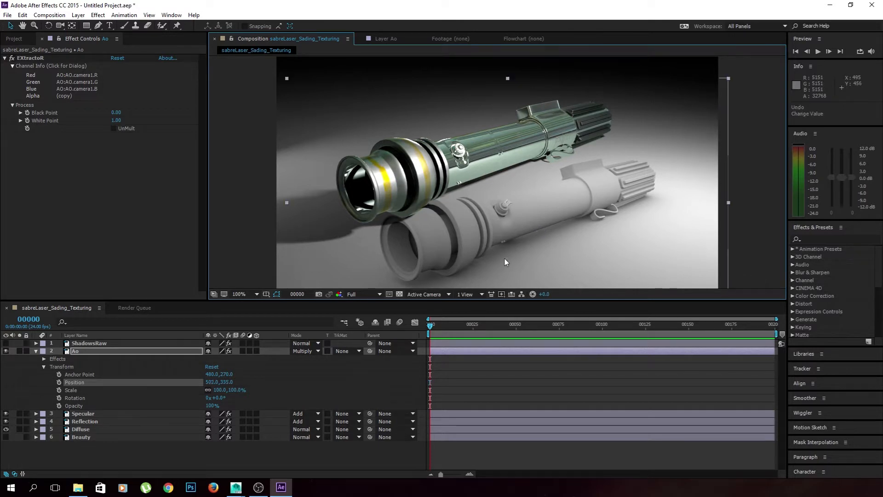
pyautogui.hotkey('ctrl', 'z')
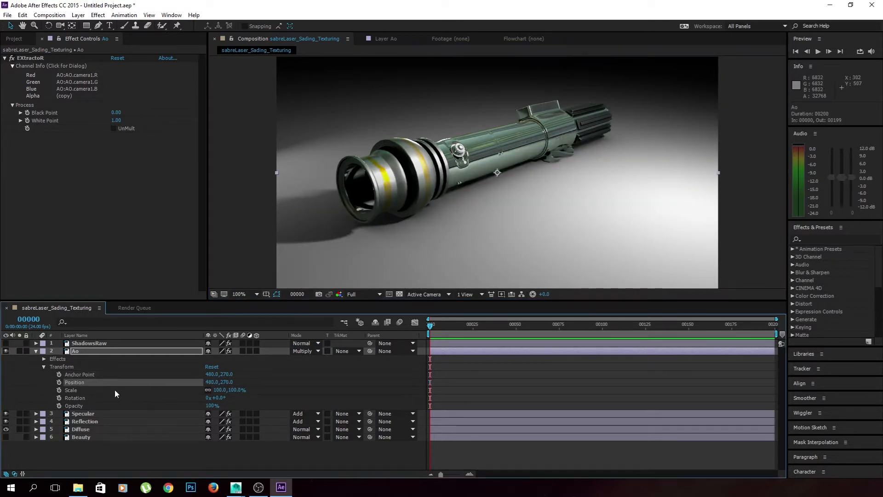
# Step: Try changing the Ao layer's Position, its Scale to 182% and its Rotation, undoing the changes
pyautogui.moveTo(216, 382); pyautogui.dragTo(183, 386)
pyautogui.hotkey('ctrl', 'z')
pyautogui.hotkey('ctrl', 'z')
pyautogui.moveTo(237, 389); pyautogui.dragTo(299, 416)
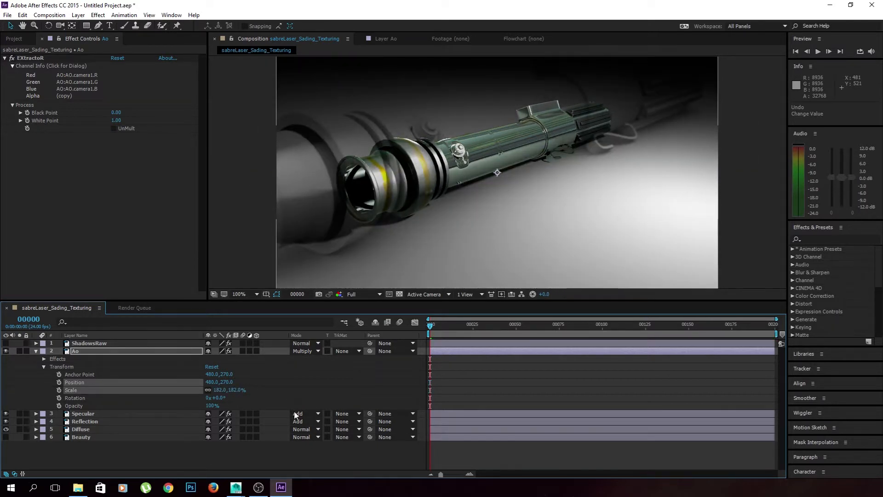
pyautogui.hotkey('ctrl', 'z')
pyautogui.moveTo(219, 398); pyautogui.dragTo(259, 412)
# Step: Collapse the Ao layer's property groups, display its Rotation and Scale properties individually, and collapse the layer again
pyautogui.click(102, 352)
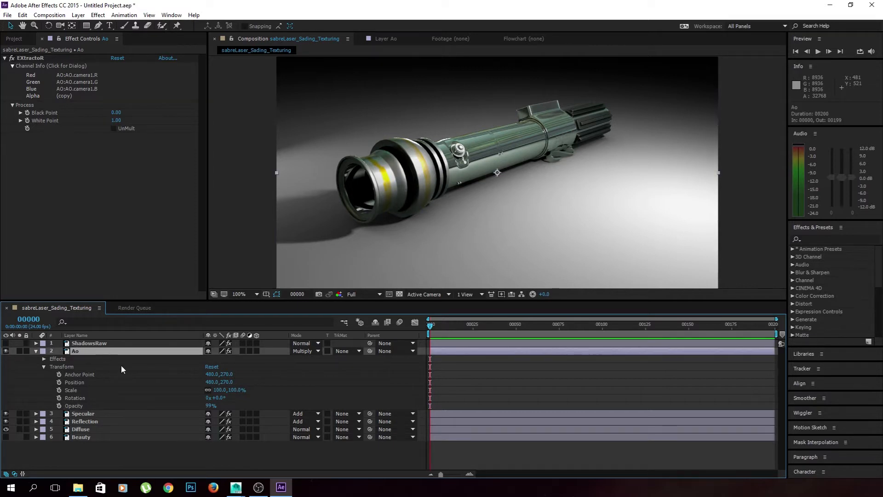
pyautogui.click(36, 351)
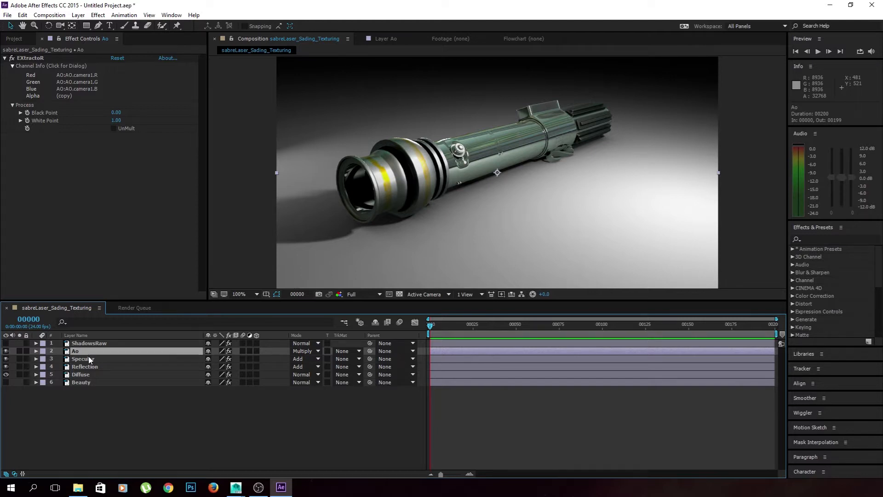
pyautogui.press('r')
pyautogui.press('s')
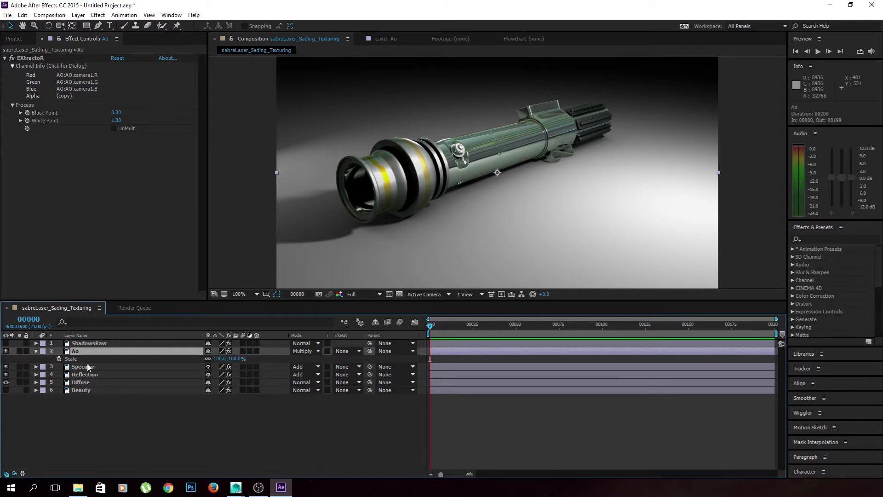
pyautogui.click(35, 351)
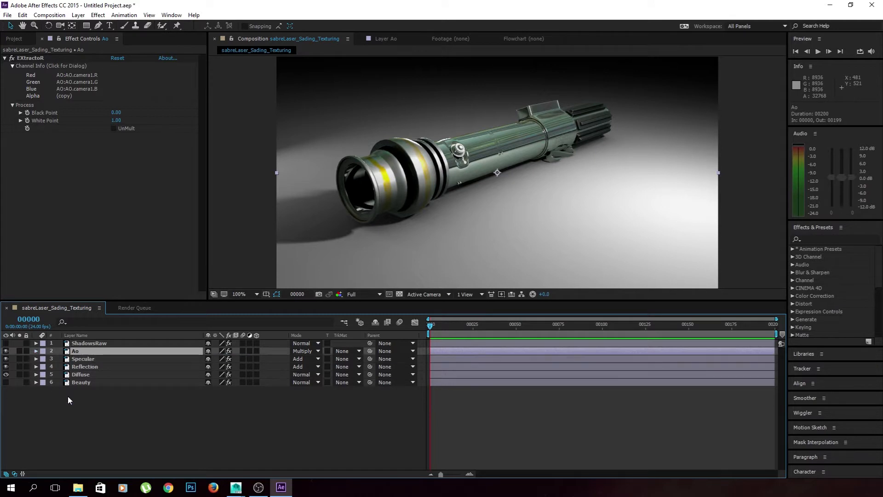
# Step: Make the ShadowsRaw layer visible in the composition and leave all layers deselected
pyautogui.click(68, 396)
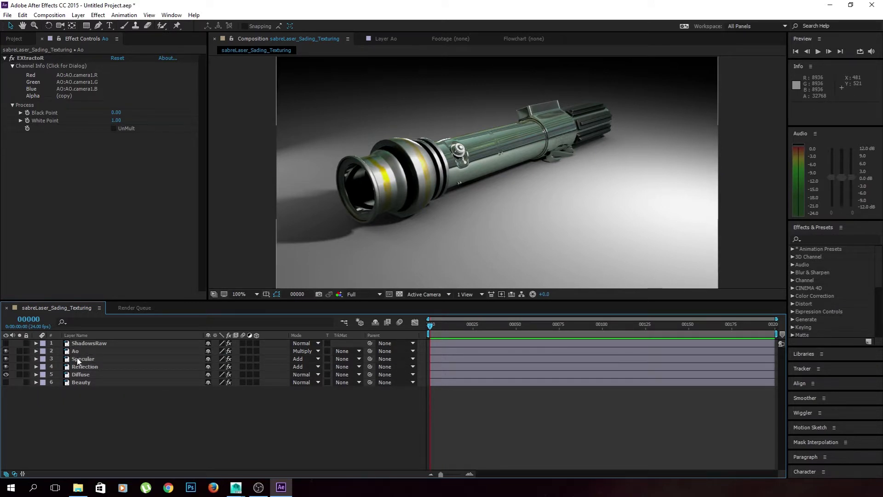
pyautogui.click(94, 343)
pyautogui.click(6, 343)
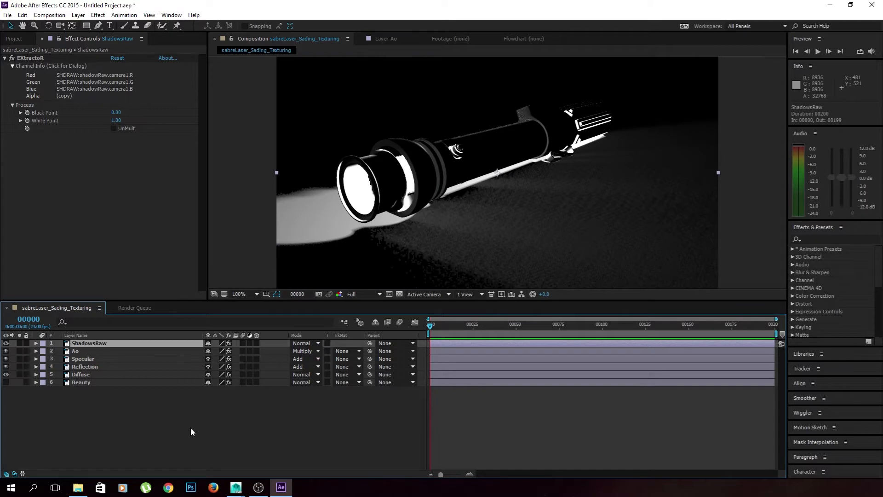
pyautogui.click(190, 431)
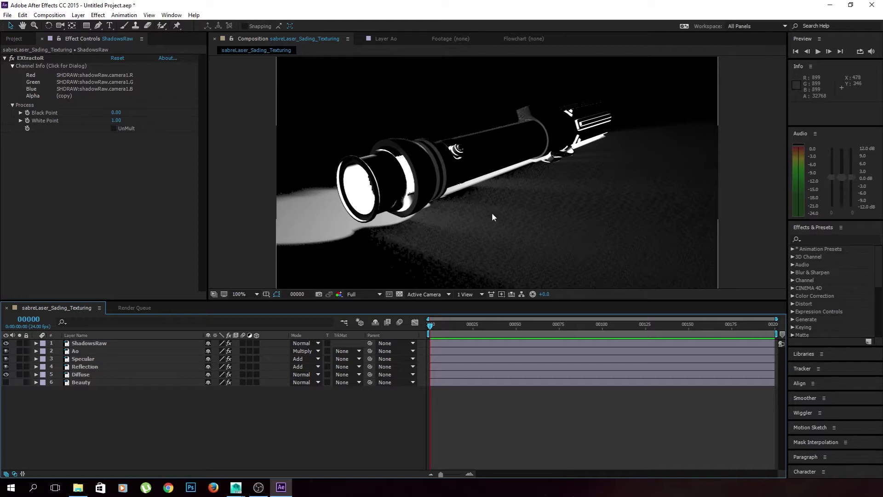
# Step: View the track matte options for the Ao layer and leave them without choosing one
pyautogui.click(357, 351)
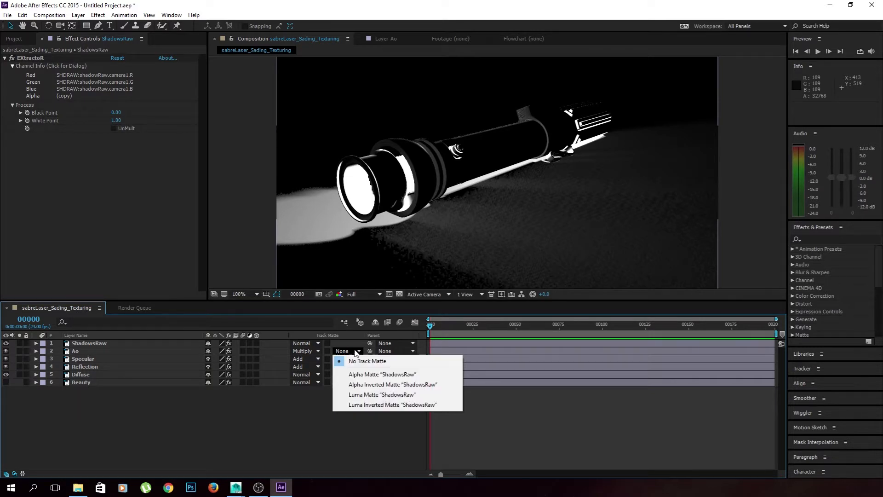
pyautogui.click(316, 420)
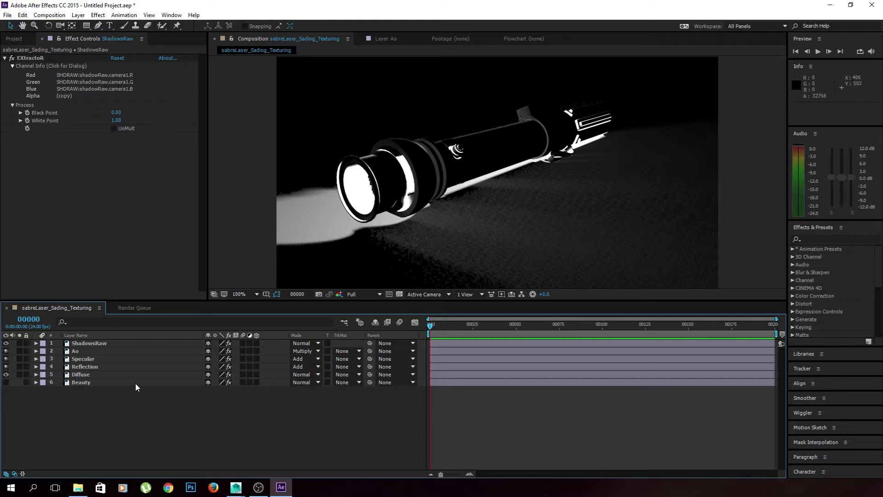
# Step: Select the Ao, Specular, Reflection, Diffuse and Beauty layers together, leaving out ShadowsRaw
pyautogui.moveTo(139, 418); pyautogui.dragTo(74, 353)
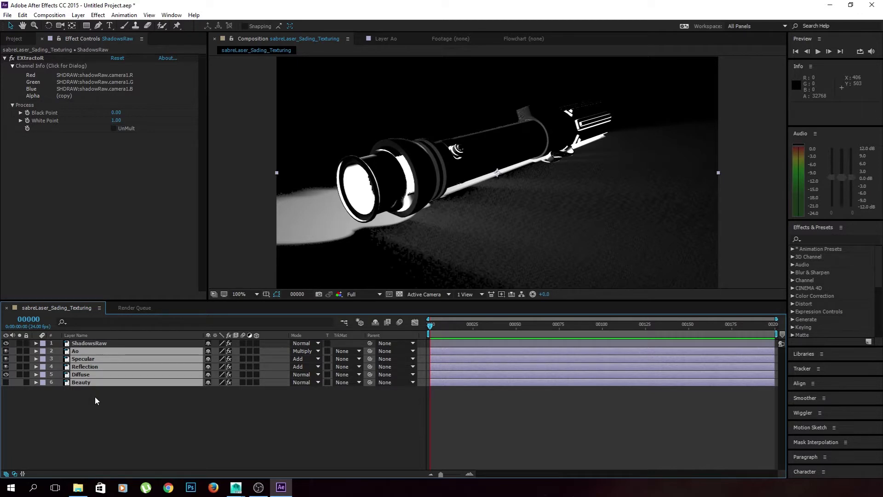
# Step: Pre-compose the Ao, Specular, Reflection, Diffuse and Beauty layers into a composition named CompositingBrute, moving all attributes into it
pyautogui.hotkey('ctrl', 'shift', 'c')
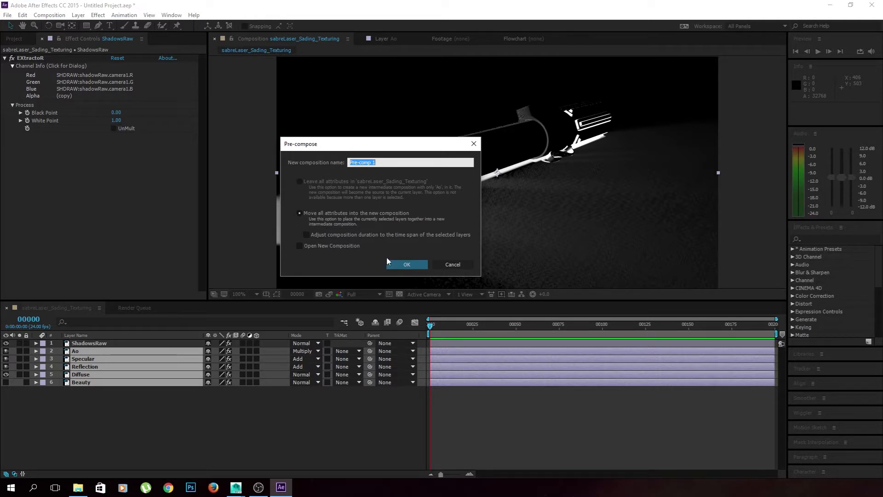
pyautogui.click(409, 171)
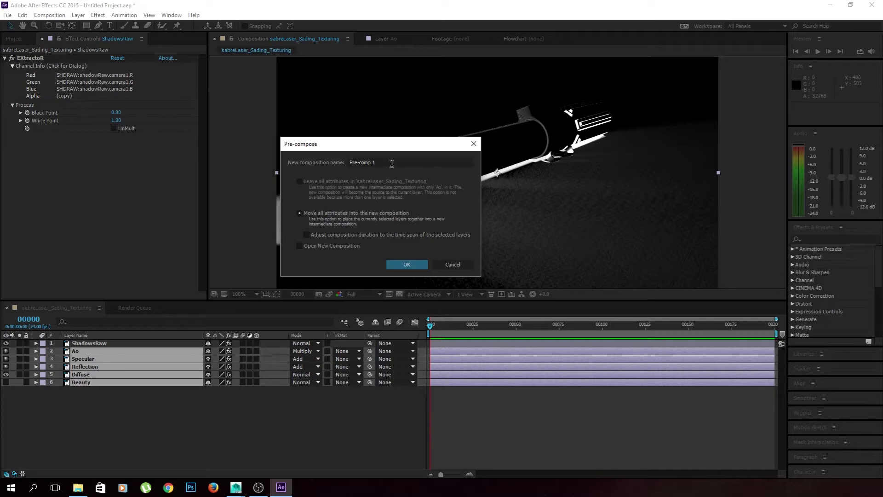
pyautogui.click(391, 163)
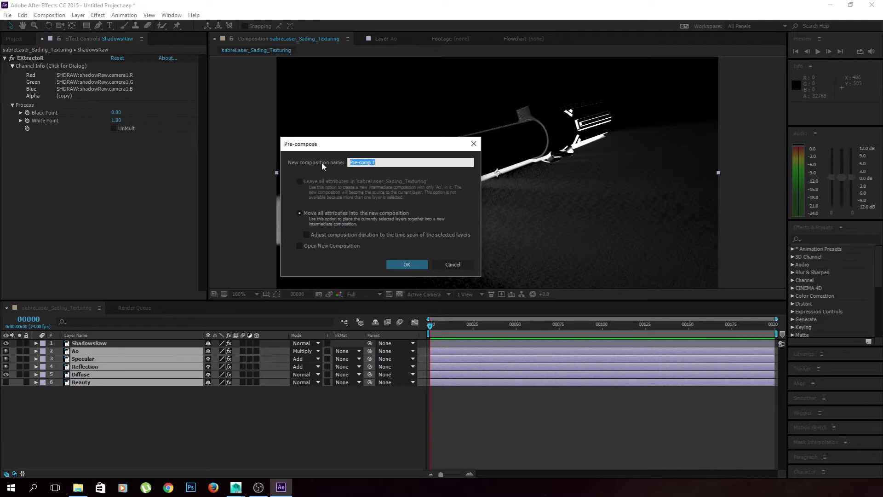
pyautogui.write('CompositingBrute')
pyautogui.click(402, 266)
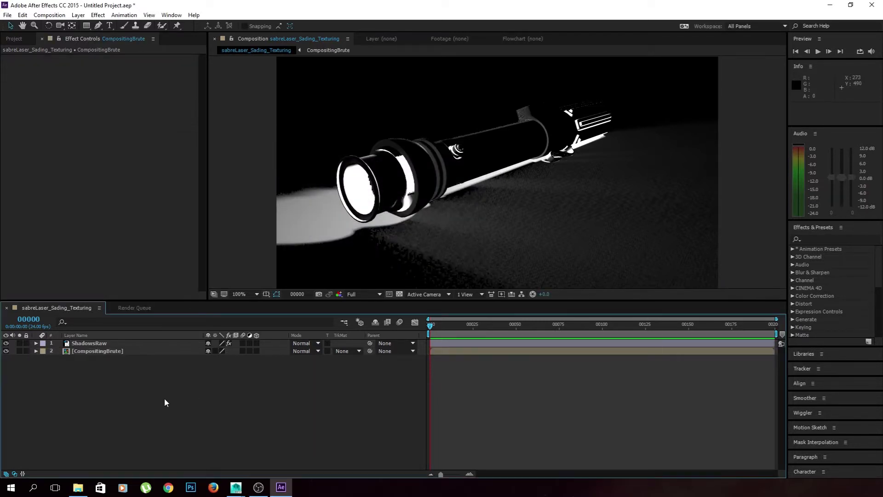
# Step: Look inside the CompositingBrute pre-composition to check its layers, and return to the main composition
pyautogui.click(133, 353)
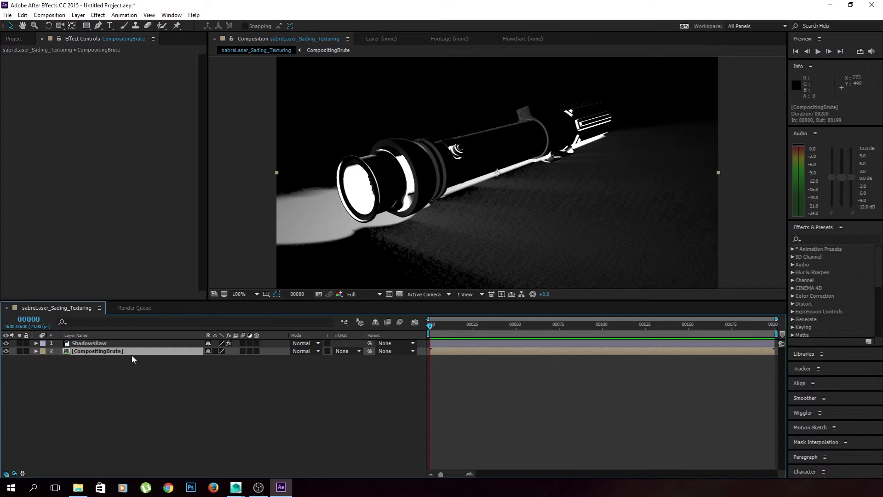
pyautogui.click(172, 374)
pyautogui.doubleClick(150, 352)
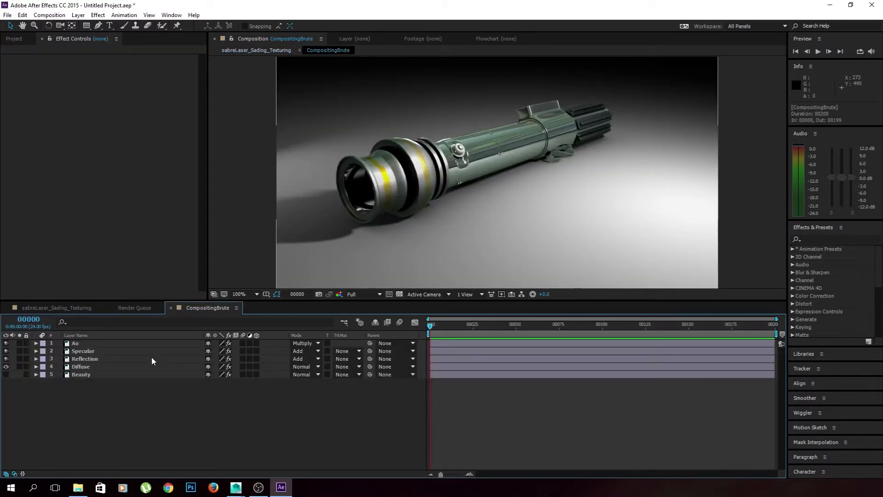
pyautogui.click(55, 307)
pyautogui.click(89, 376)
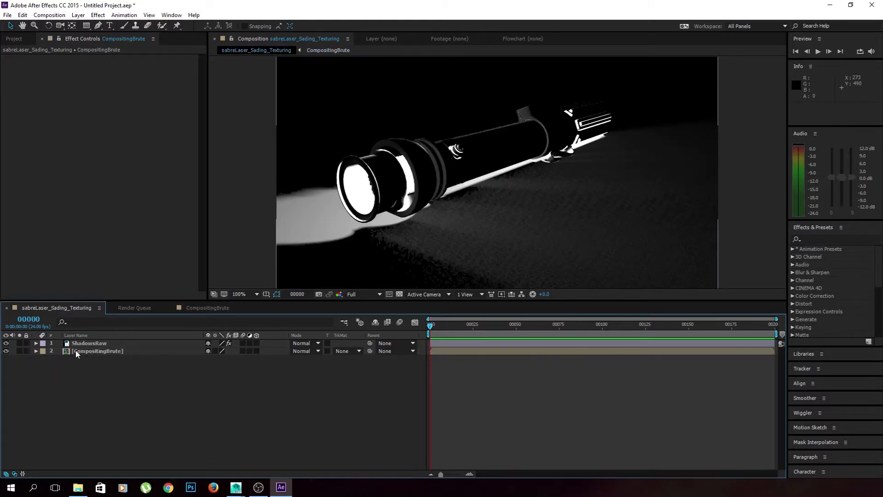
pyautogui.click(82, 343)
pyautogui.click(149, 389)
pyautogui.click(344, 351)
pyautogui.click(249, 399)
pyautogui.click(117, 348)
pyautogui.click(149, 375)
# Step: Set the CompositingBrute layer's track matte to Luma Matte "ShadowsRaw"
pyautogui.click(128, 349)
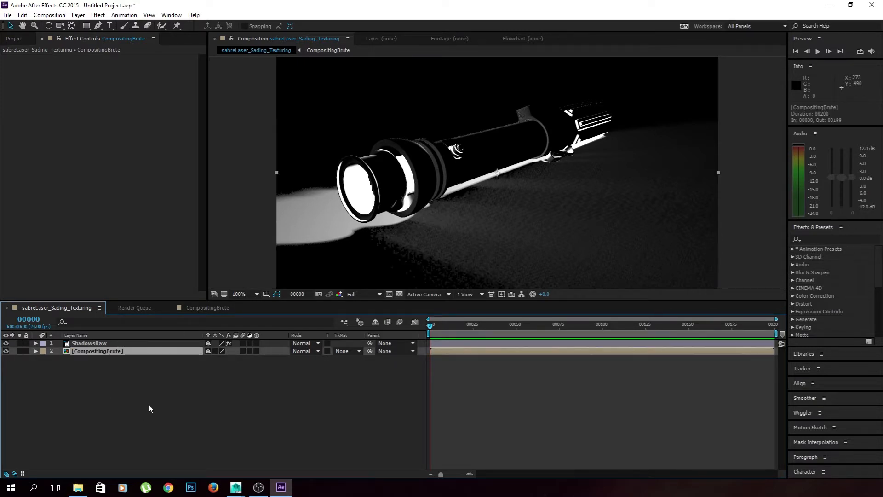
pyautogui.moveTo(509, 168); pyautogui.dragTo(532, 195)
pyautogui.hotkey('ctrl', 'z')
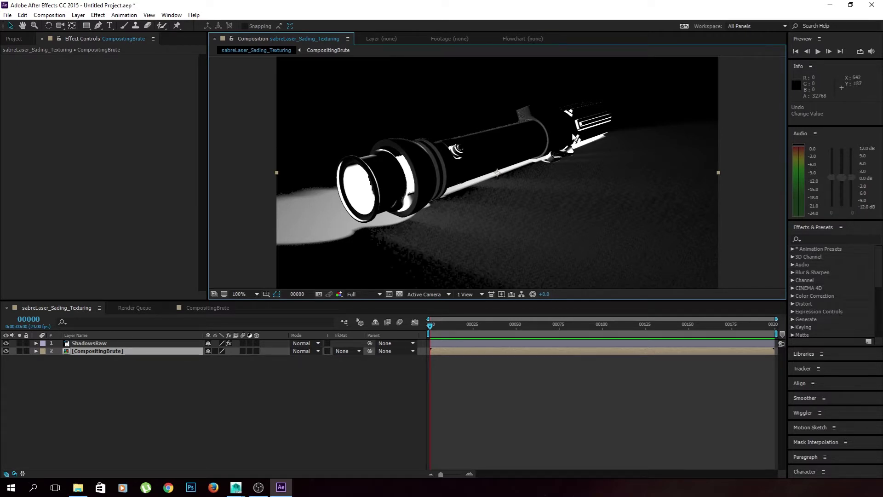
pyautogui.click(350, 355)
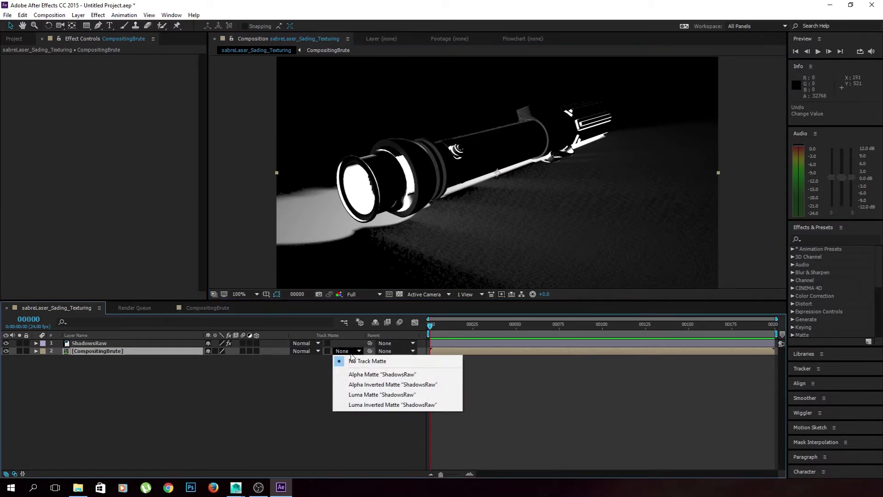
pyautogui.click(402, 396)
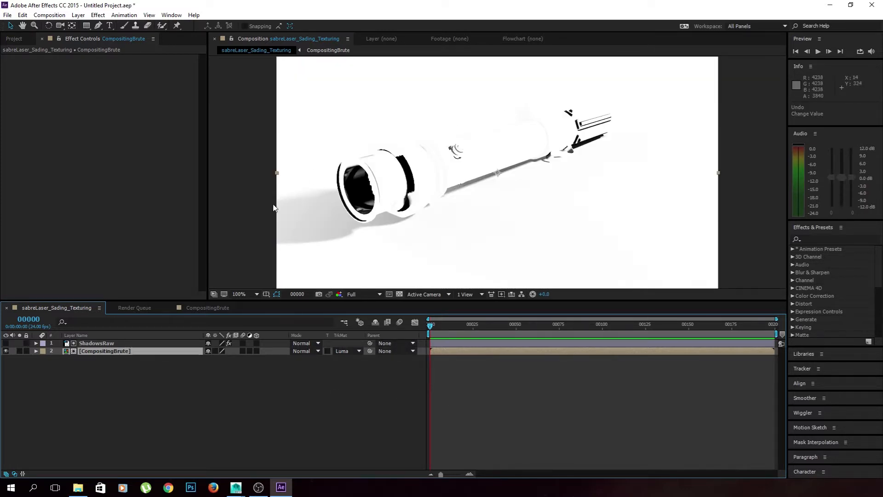
# Step: Change the background color of the sabreLaser_Sading_Texturing composition to black
pyautogui.rightClick(128, 414)
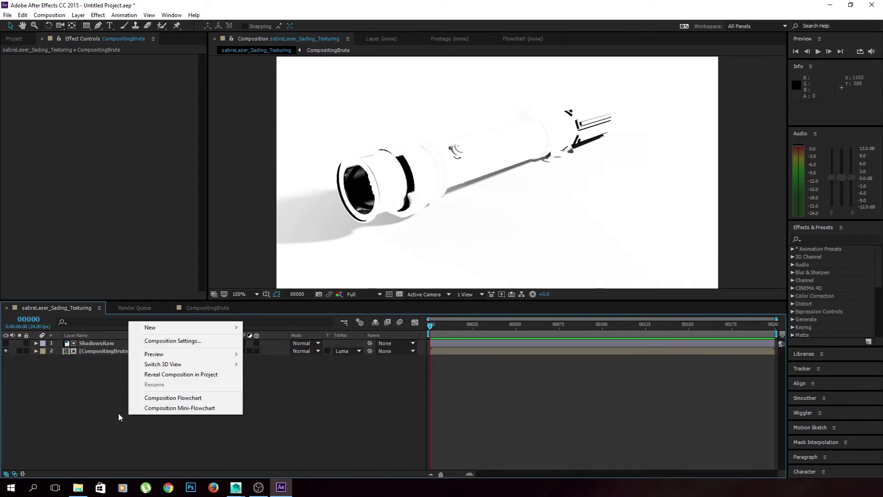
pyautogui.click(225, 341)
pyautogui.click(204, 304)
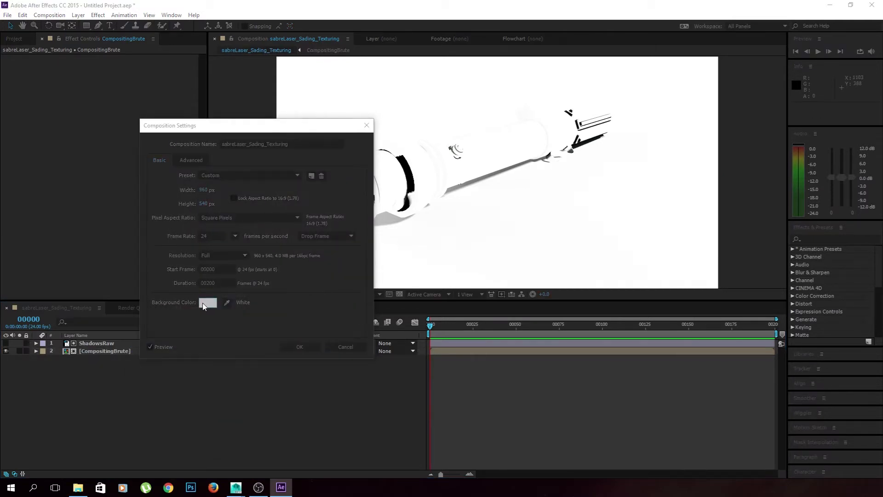
pyautogui.moveTo(469, 257); pyautogui.dragTo(453, 336)
pyautogui.click(661, 217)
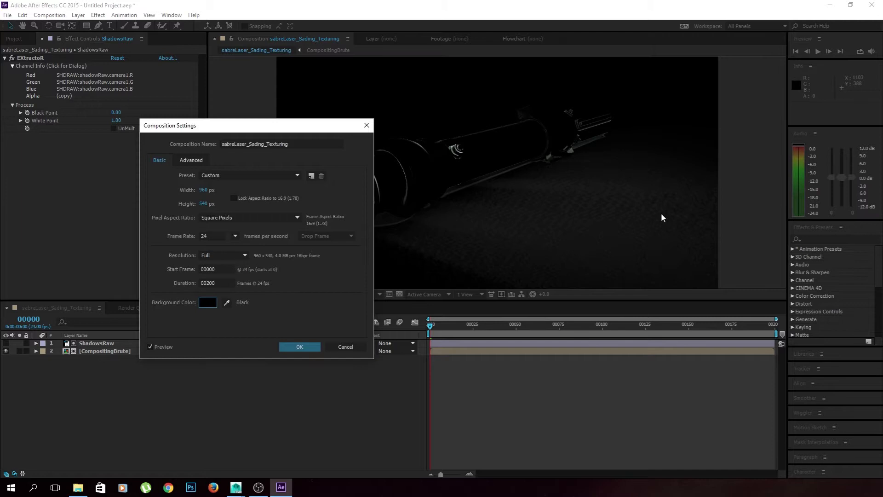
pyautogui.click(298, 347)
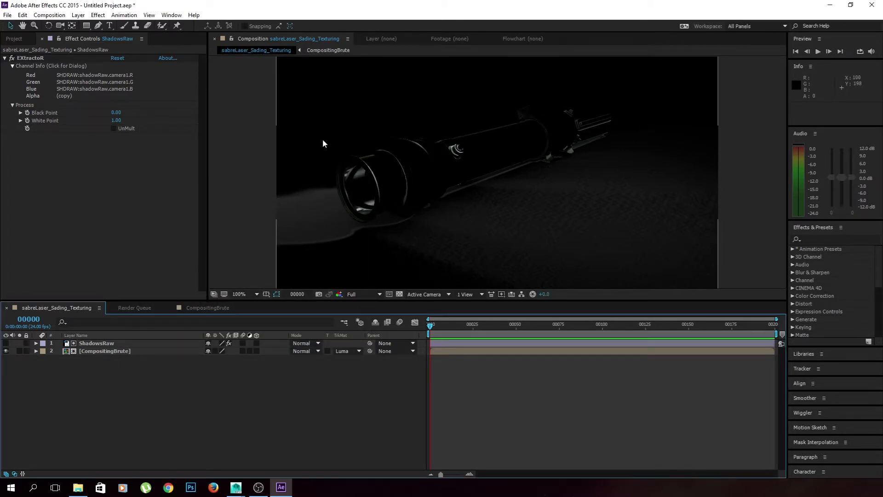
# Step: Try the Luma Inverted Matte on CompositingBrute, turn on the transparency grid, and switch the track matte back to Luma Matte "ShadowsRaw"
pyautogui.click(357, 352)
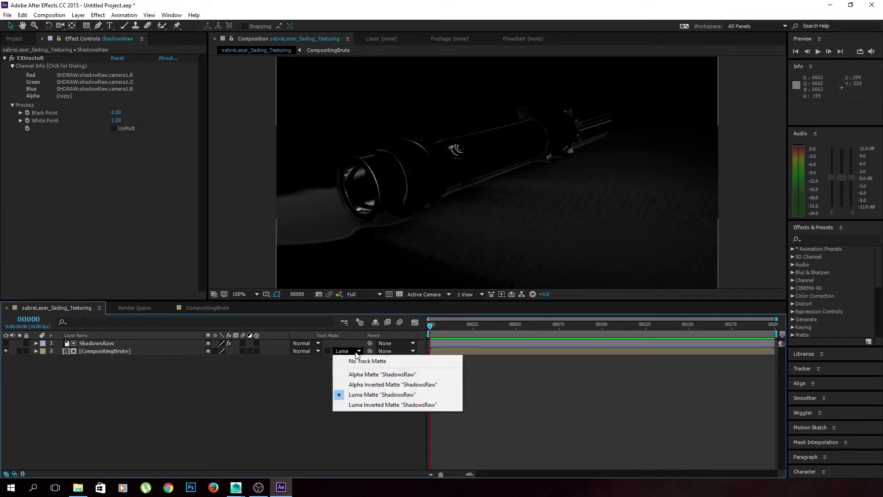
pyautogui.click(371, 404)
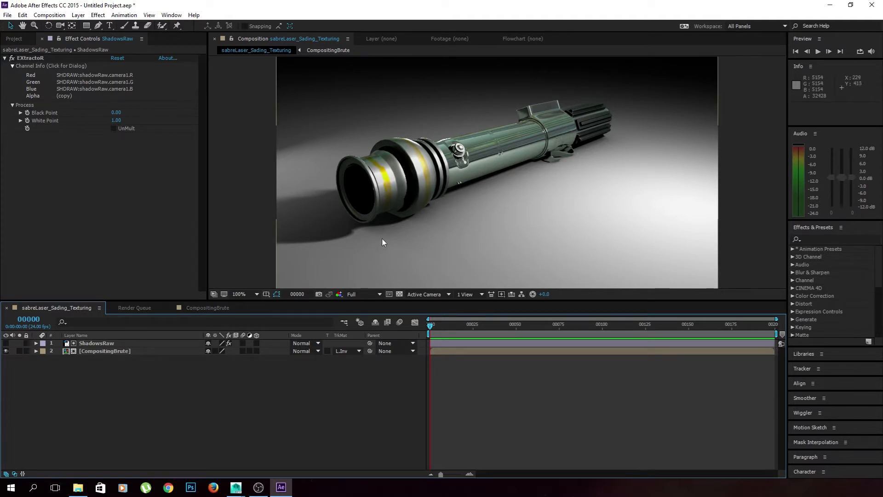
pyautogui.click(399, 294)
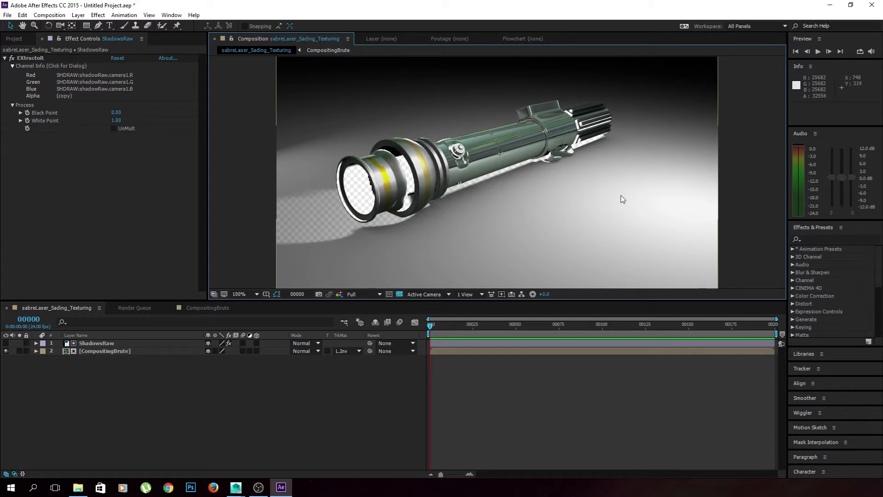
pyautogui.click(346, 350)
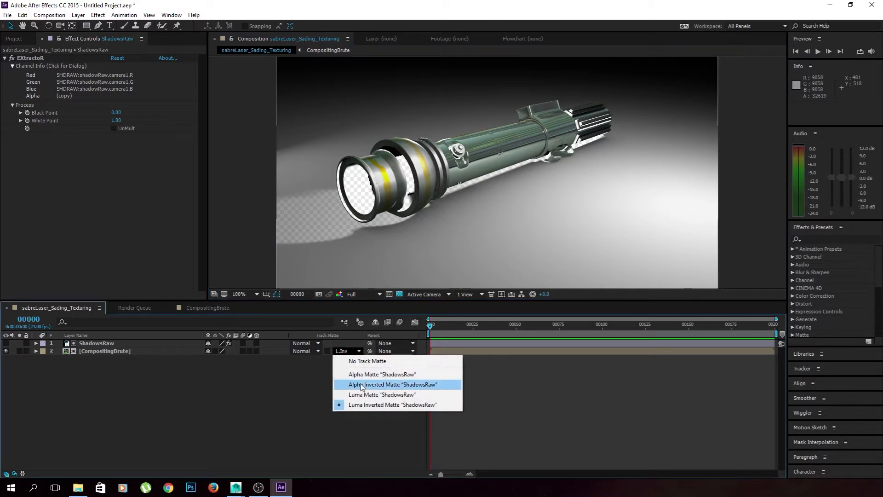
pyautogui.click(364, 394)
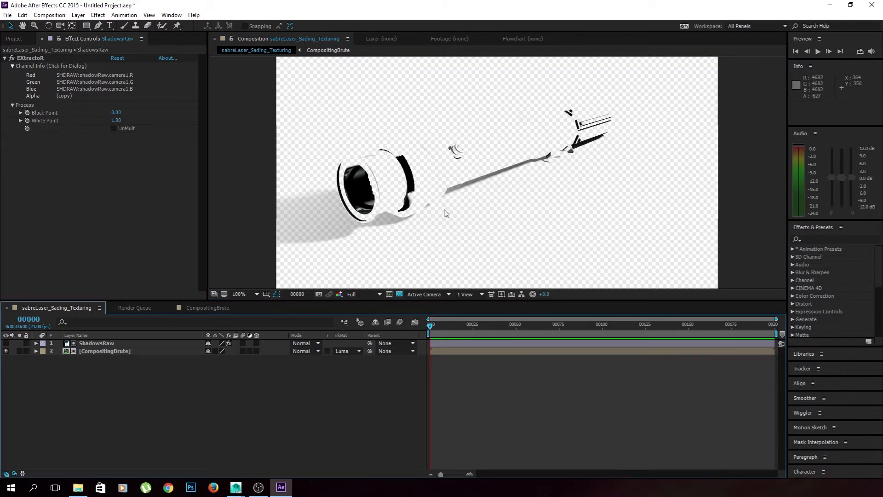
# Step: Duplicate the CompositingBrute layer and place the copy without a track matte beneath the matted one
pyautogui.click(129, 352)
pyautogui.hotkey('ctrl', 'd')
pyautogui.moveTo(129, 343); pyautogui.dragTo(128, 395)
pyautogui.click(346, 359)
pyautogui.click(351, 367)
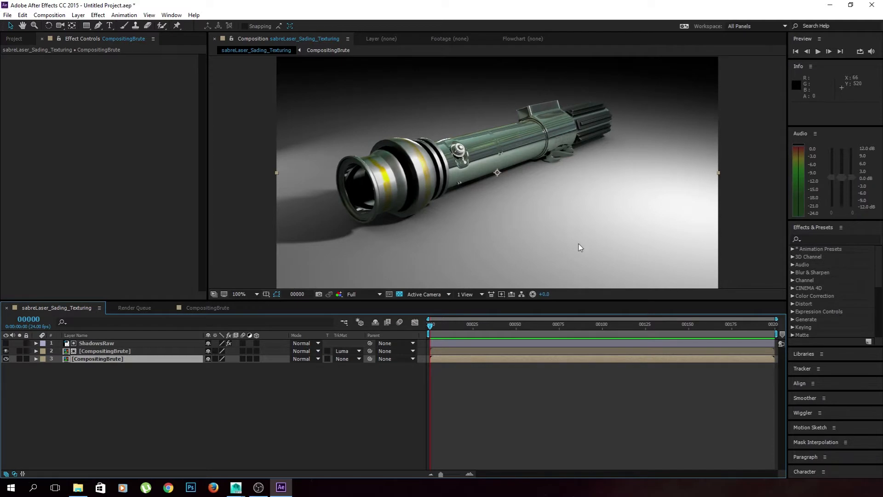
pyautogui.click(260, 423)
# Step: Rename the luma-matted CompositingBrute layer as Ombre
pyautogui.click(81, 351)
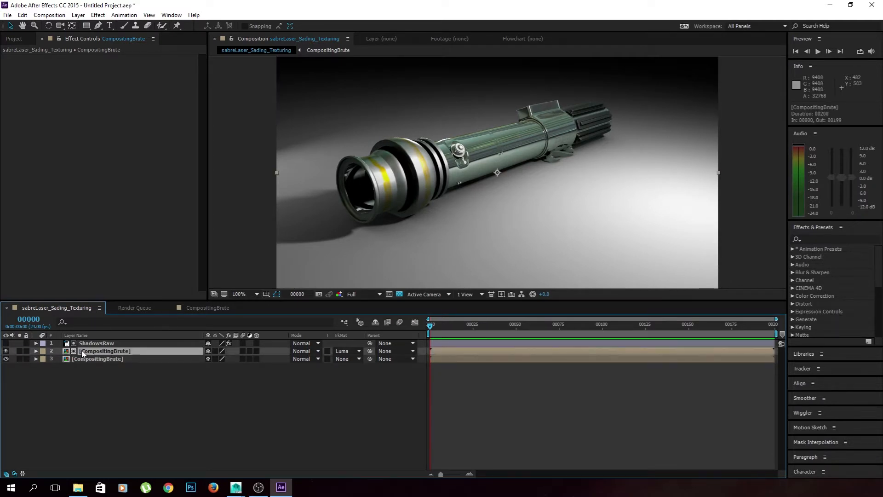
pyautogui.press('Return')
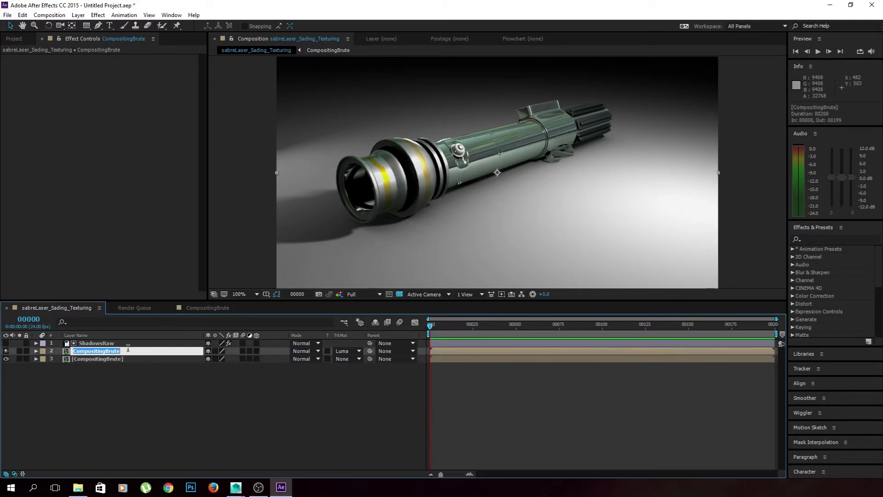
pyautogui.write('Ombre')
pyautogui.press('Return')
# Step: Apply a Levels effect to the Ombre layer and lower its Gamma to 0.93
pyautogui.click(126, 346)
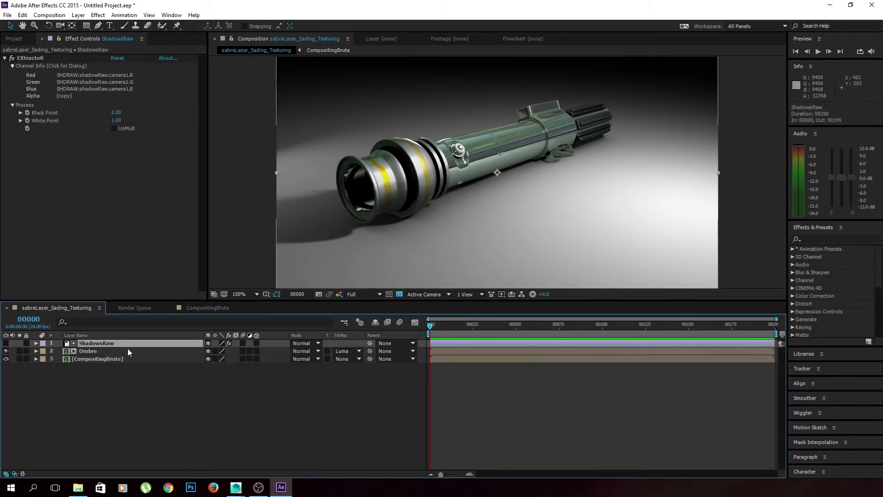
pyautogui.click(128, 350)
pyautogui.rightClick(84, 141)
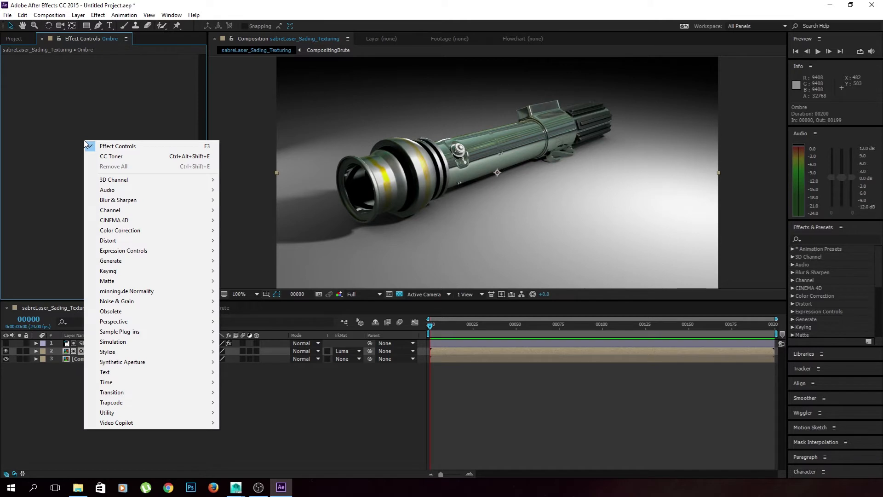
pyautogui.moveTo(146, 200)
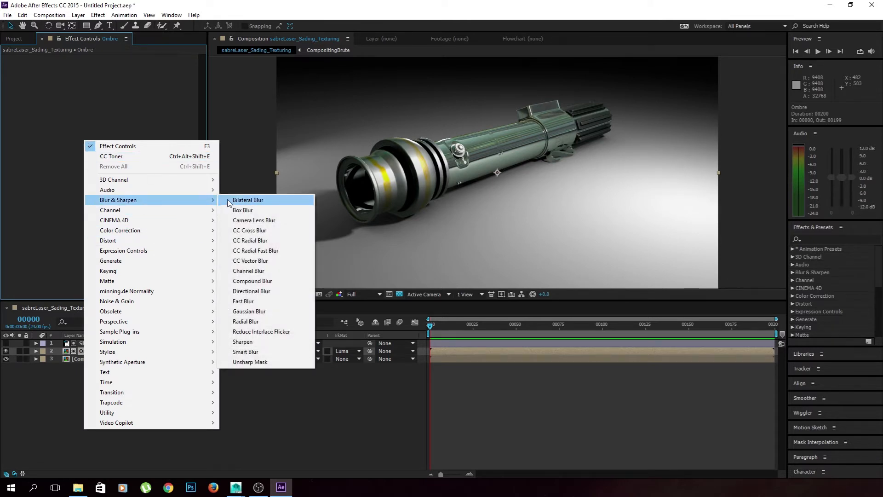
pyautogui.moveTo(168, 232)
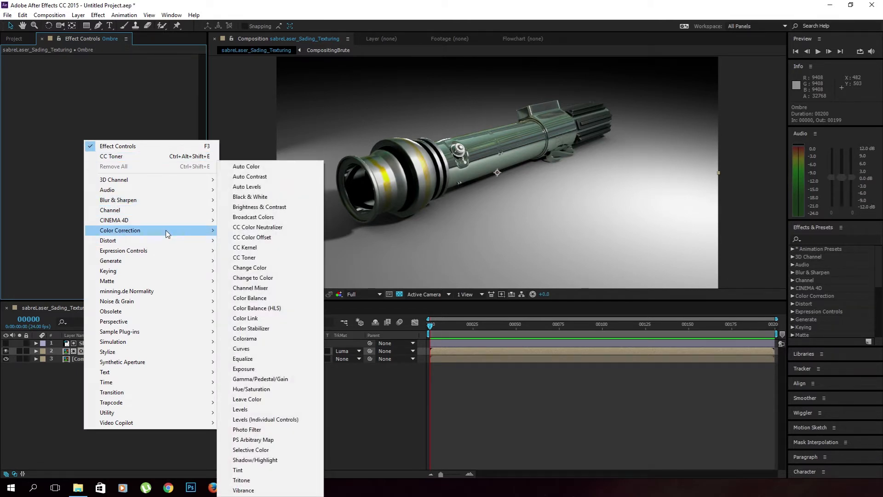
pyautogui.click(260, 414)
pyautogui.moveTo(85, 111); pyautogui.dragTo(89, 148)
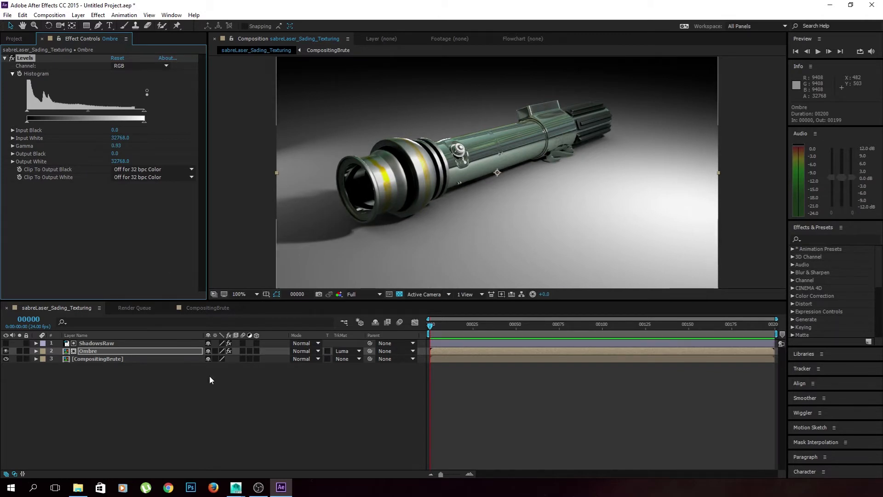
pyautogui.click(139, 405)
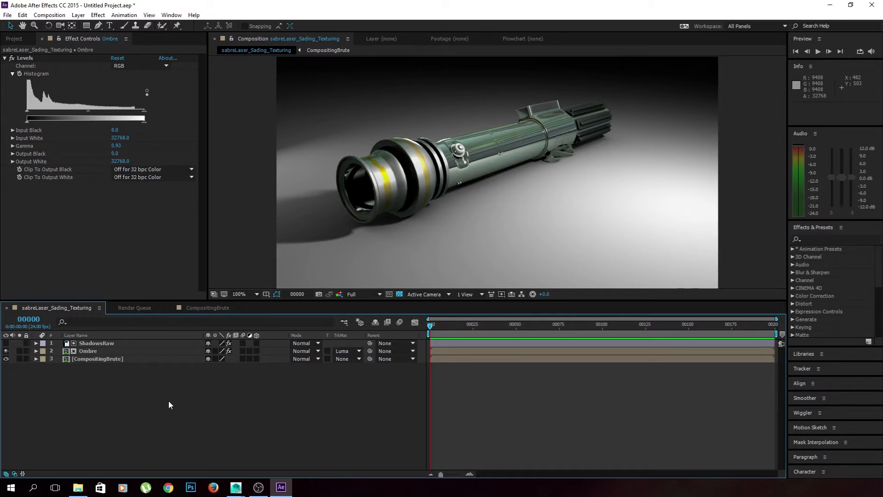
# Step: Inspect the shading on the sabre up close and duplicate the ShadowsRaw layer
pyautogui.click(109, 343)
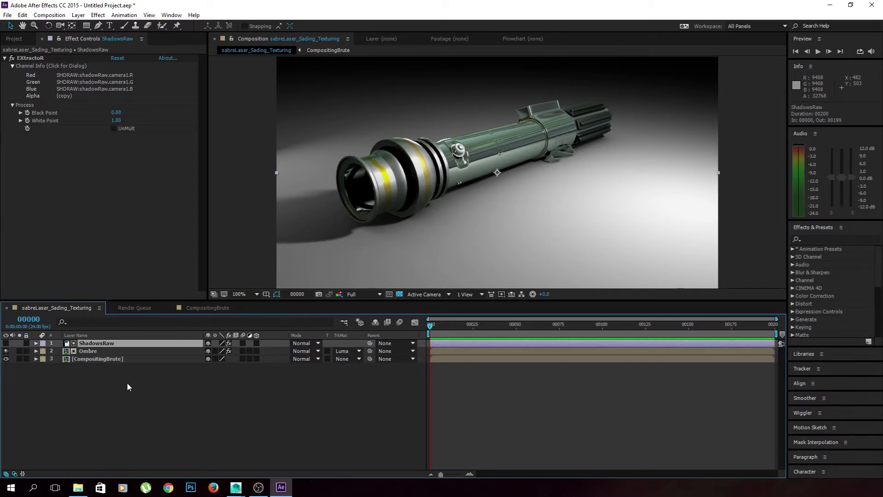
pyautogui.scroll(2, 565, 174)
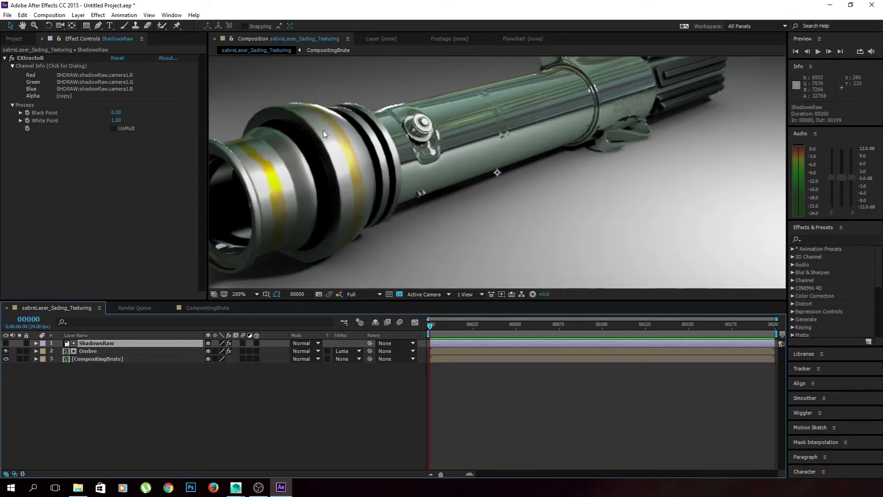
pyautogui.scroll(-2, 519, 167)
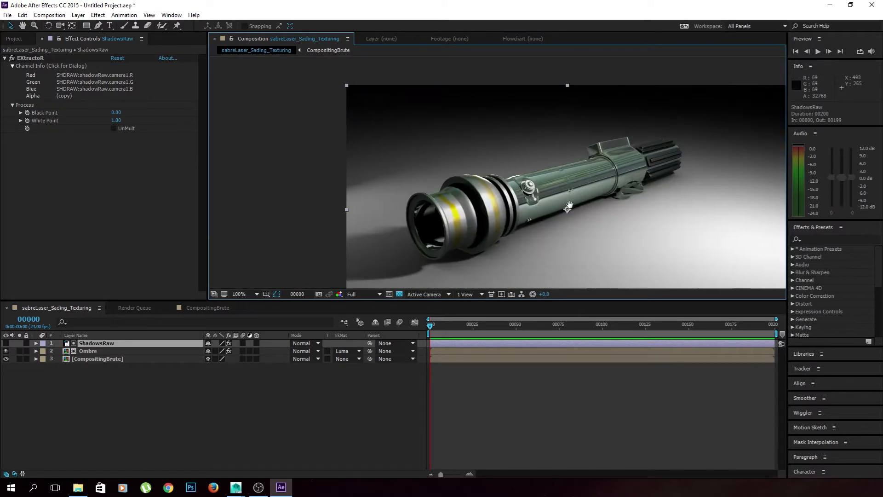
pyautogui.click(252, 438)
pyautogui.click(91, 344)
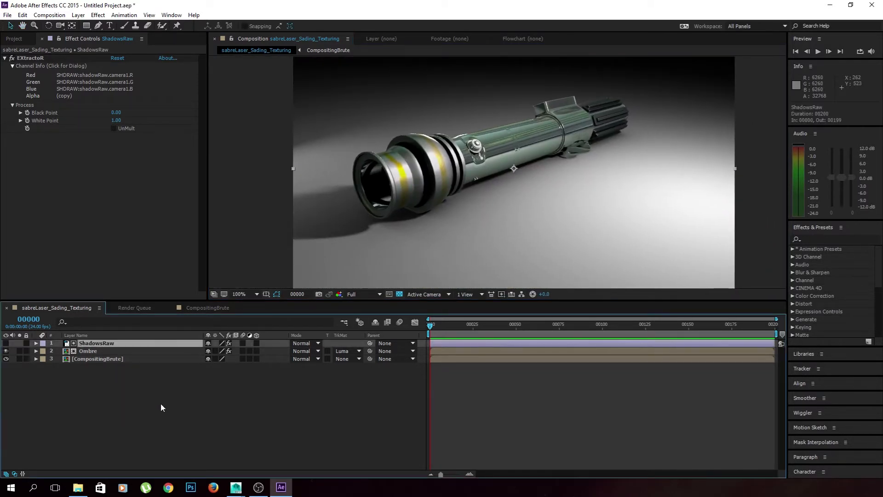
pyautogui.hotkey('ctrl', 'd')
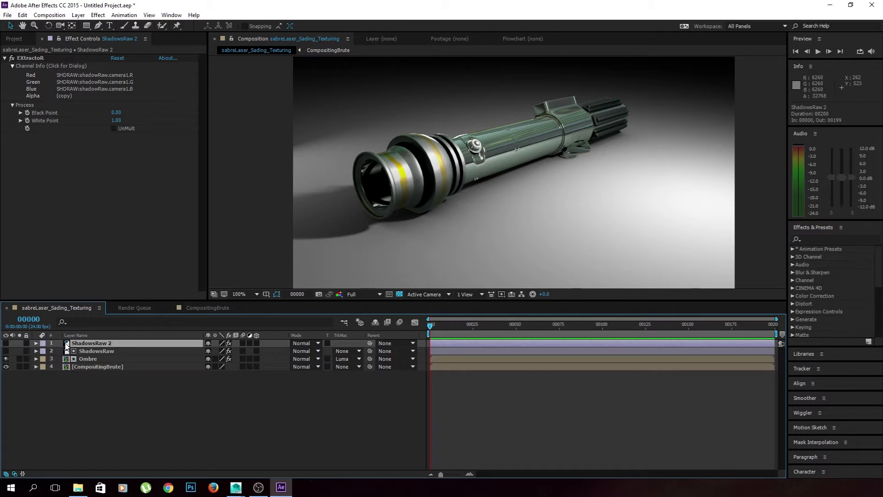
# Step: Set the EXtractoR channels of the ShadowsRaw 2 layer to the REFL:reflection.camera1 pass
pyautogui.click(74, 87)
pyautogui.click(478, 219)
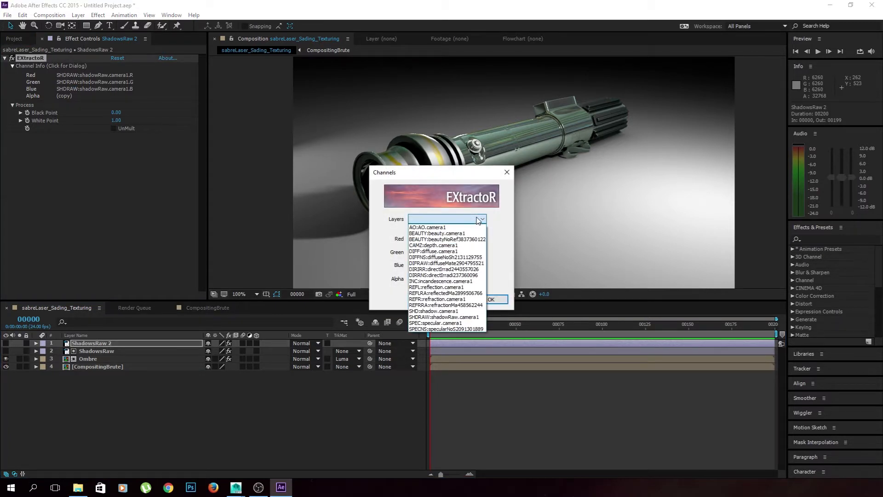
pyautogui.click(446, 293)
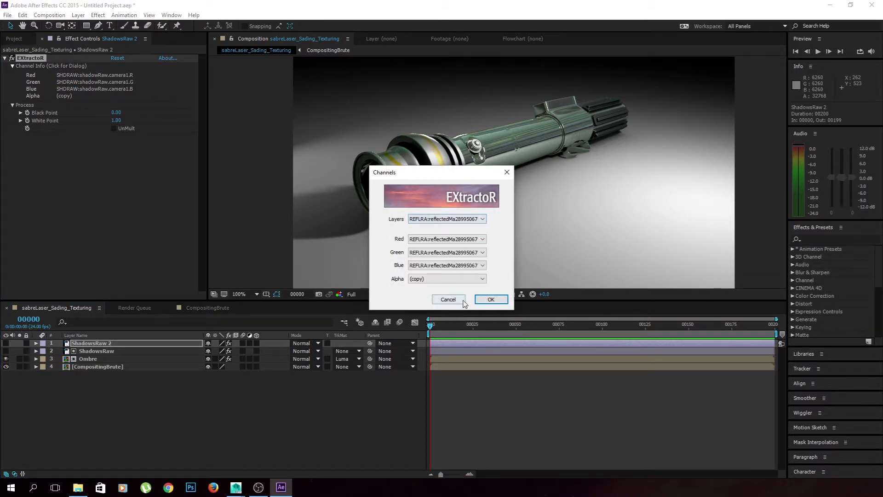
pyautogui.click(479, 219)
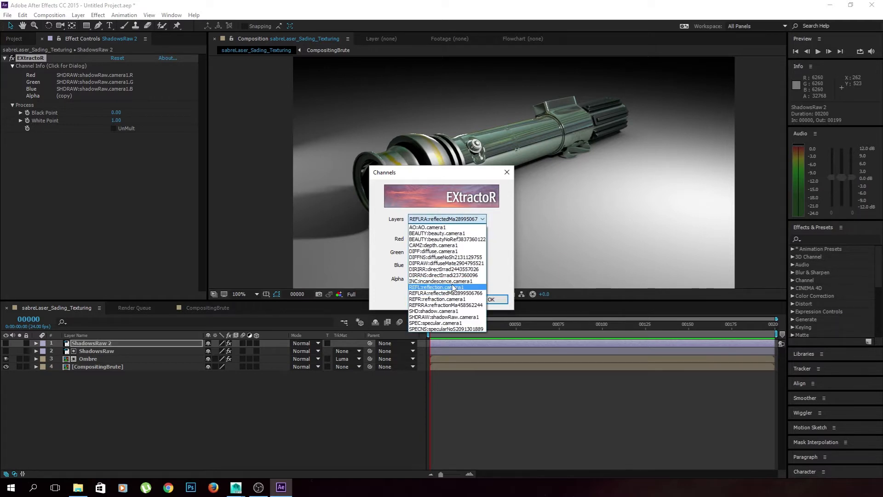
pyautogui.click(478, 286)
pyautogui.click(484, 299)
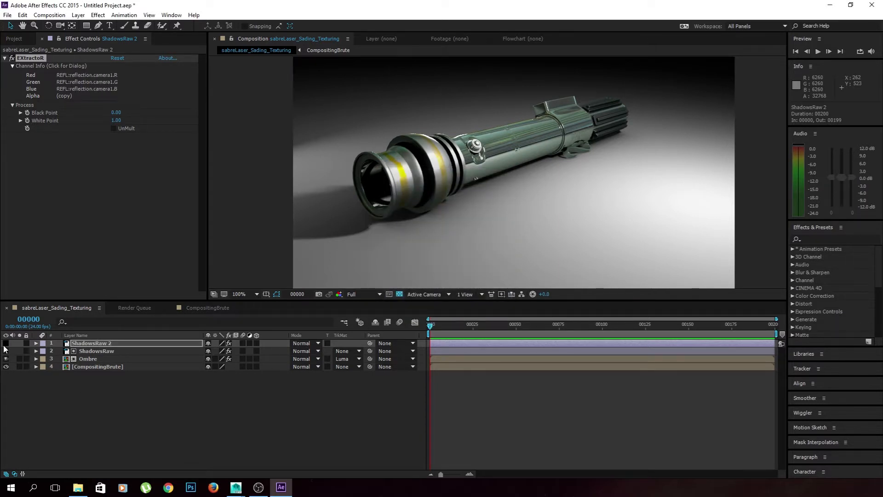
# Step: Show the ShadowsRaw 2 layer in Add blending mode and rename it Reflection
pyautogui.click(301, 343)
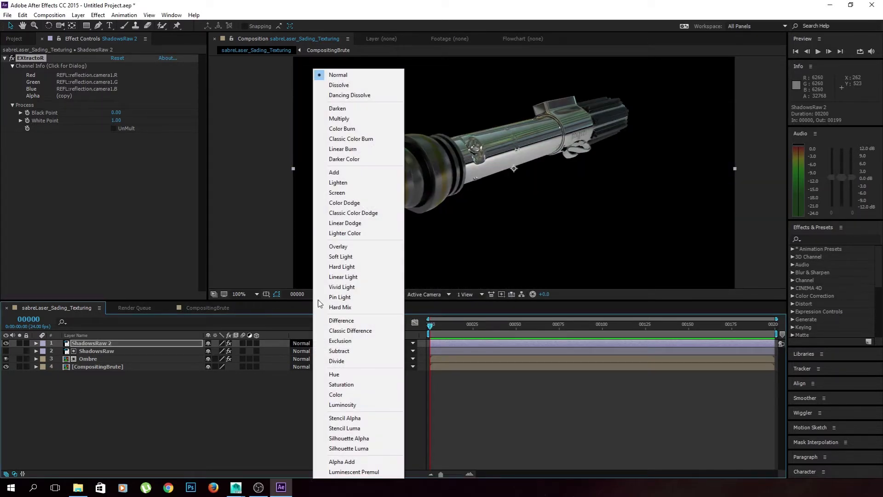
pyautogui.click(348, 173)
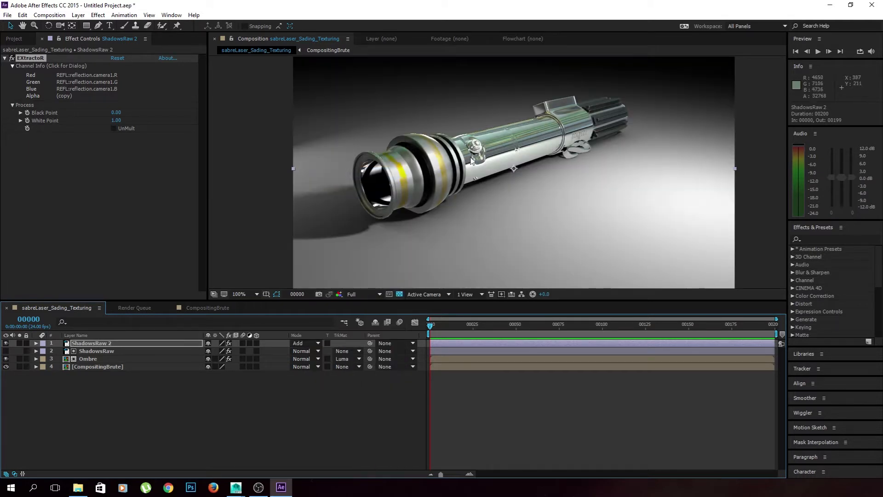
pyautogui.click(135, 345)
pyautogui.press('Return')
pyautogui.write('Reflection')
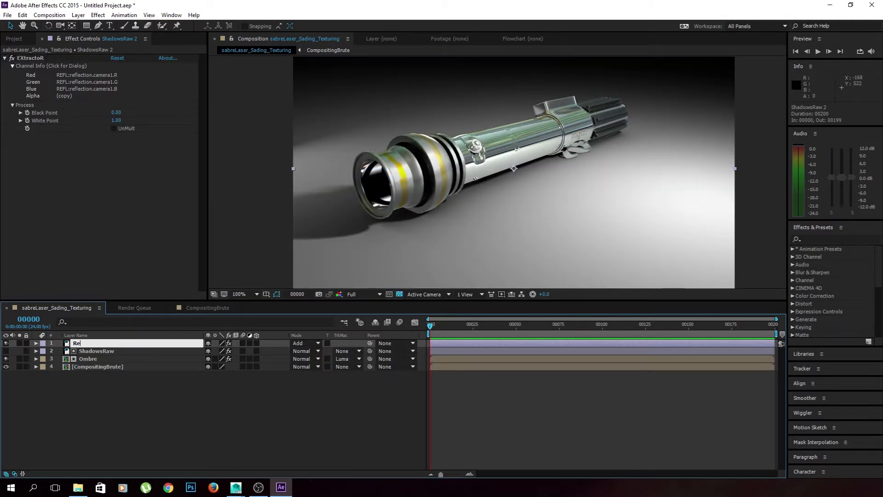
pyautogui.press('Return')
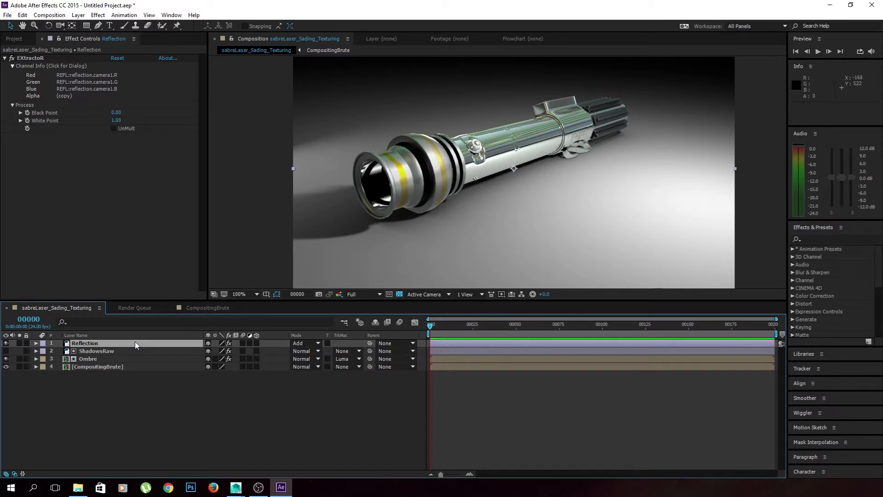
# Step: Apply a Fast Blur effect to the Reflection layer with a Blurriness of 8
pyautogui.rightClick(47, 172)
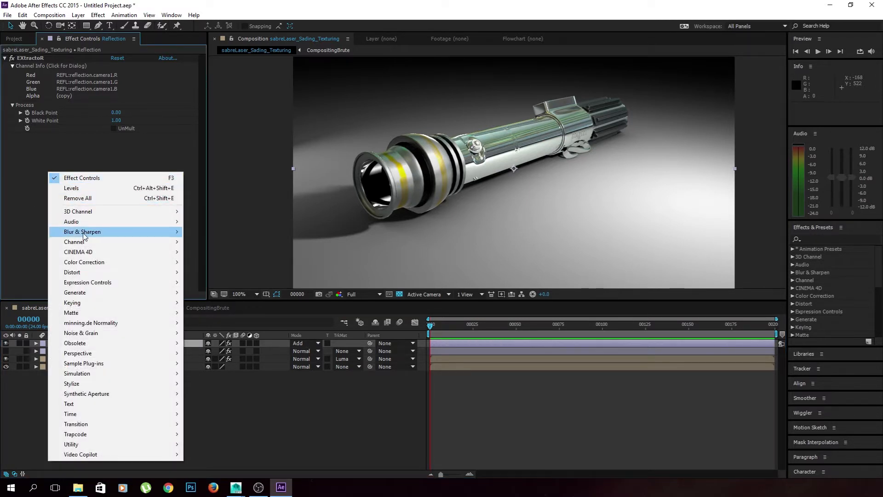
pyautogui.moveTo(106, 232)
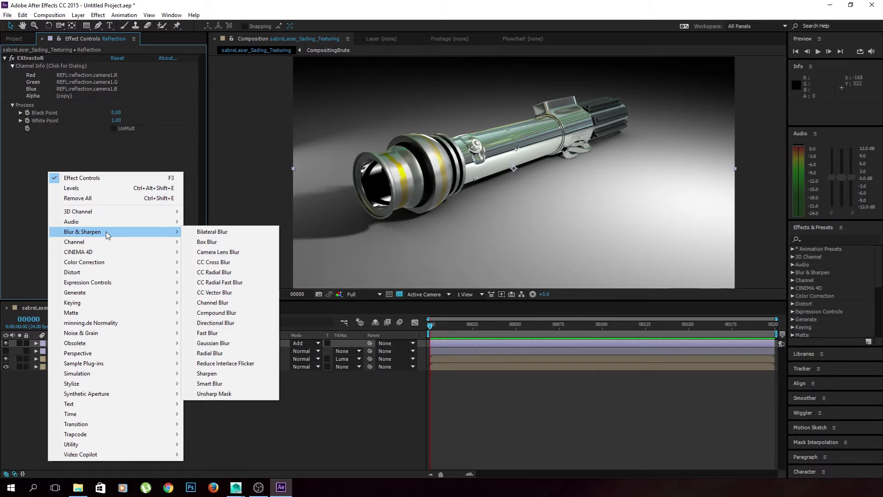
pyautogui.click(207, 333)
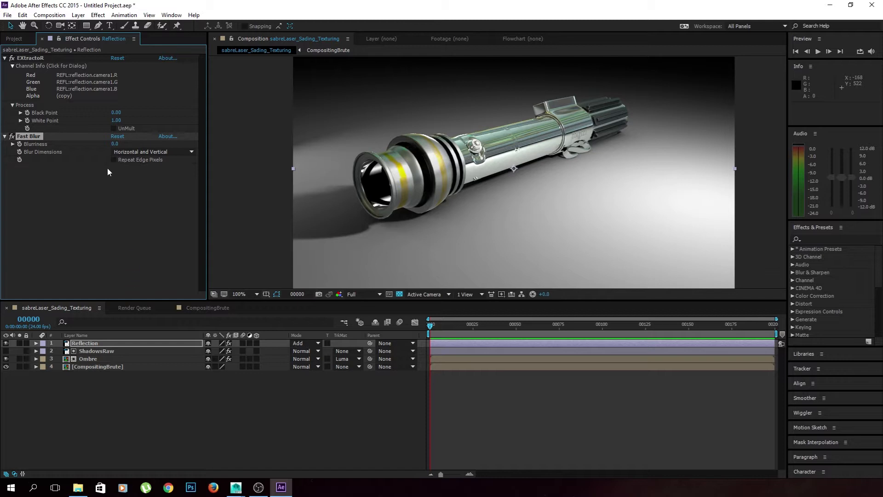
pyautogui.moveTo(114, 144); pyautogui.dragTo(119, 161)
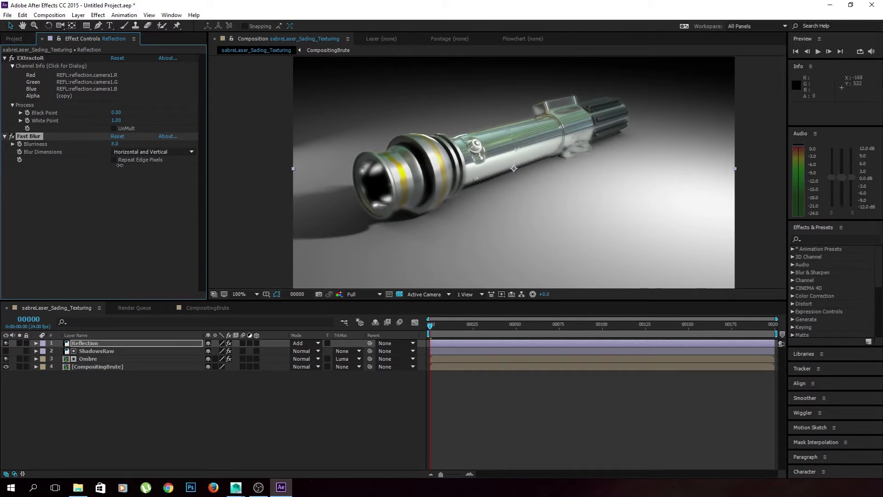
pyautogui.click(112, 237)
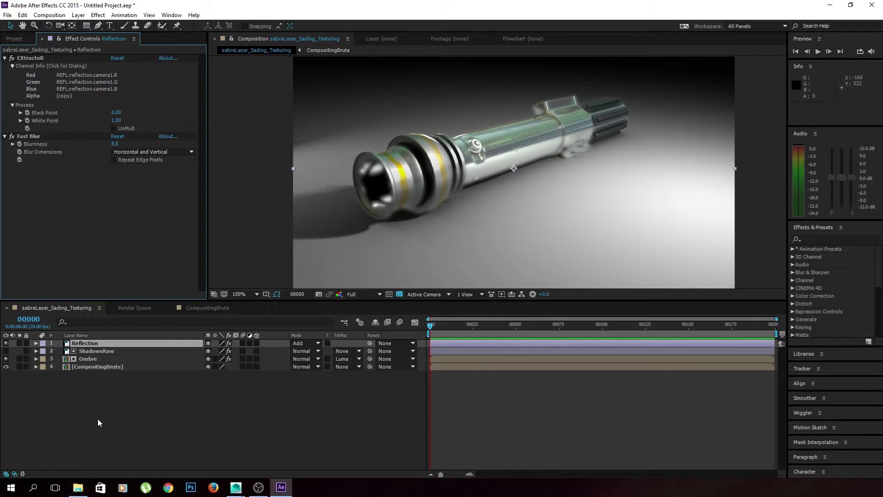
# Step: Check the blurred reflections along the sabre and lower the Reflection layer's Fast Blur Blurriness to 5
pyautogui.scroll(2, 347, 157)
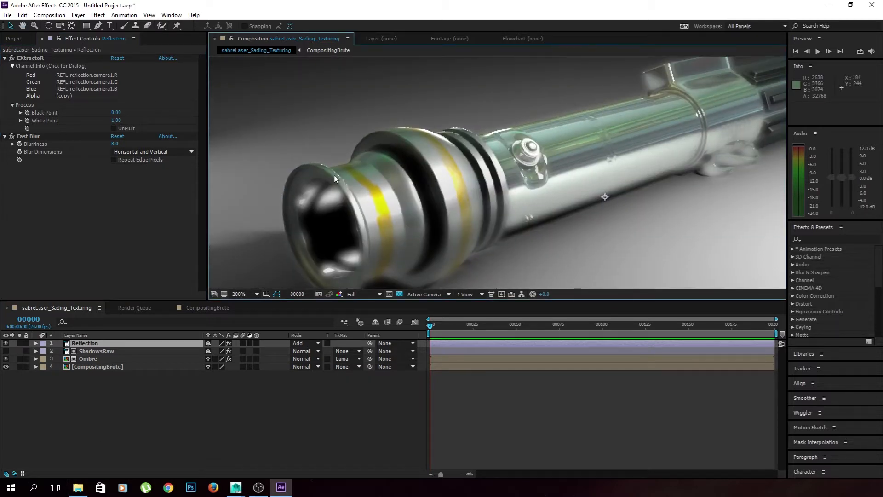
pyautogui.scroll(-3, 372, 162)
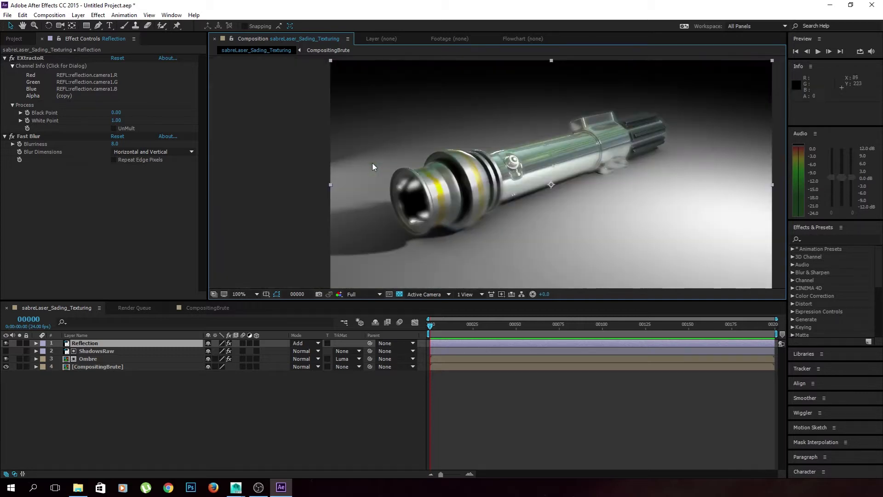
pyautogui.scroll(4, 440, 191)
pyautogui.scroll(-3, 510, 112)
pyautogui.scroll(1, 423, 160)
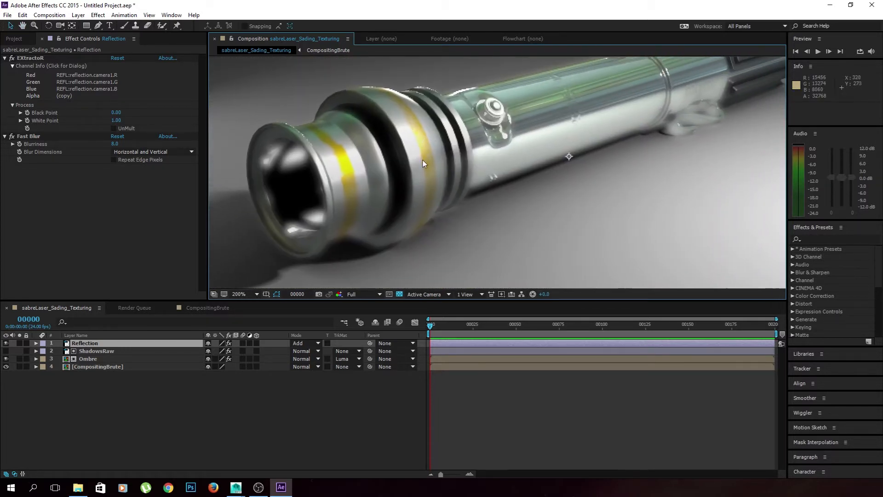
pyautogui.scroll(2, 528, 217)
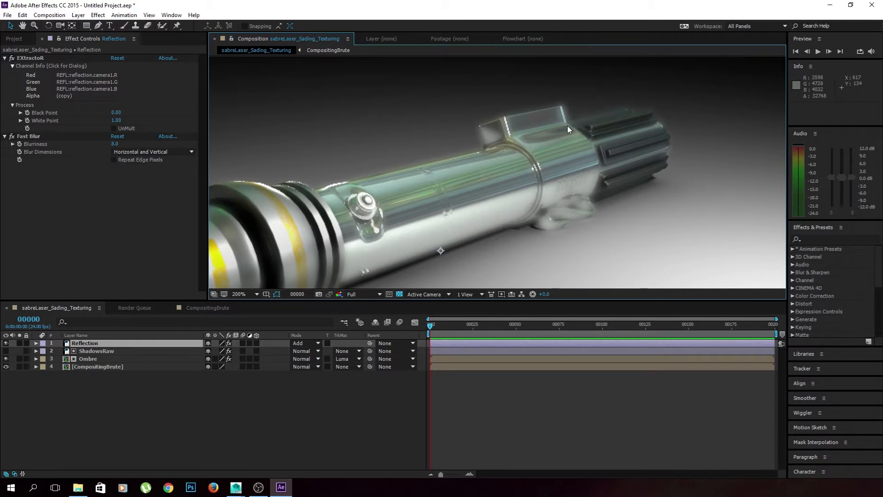
pyautogui.scroll(-1, 568, 129)
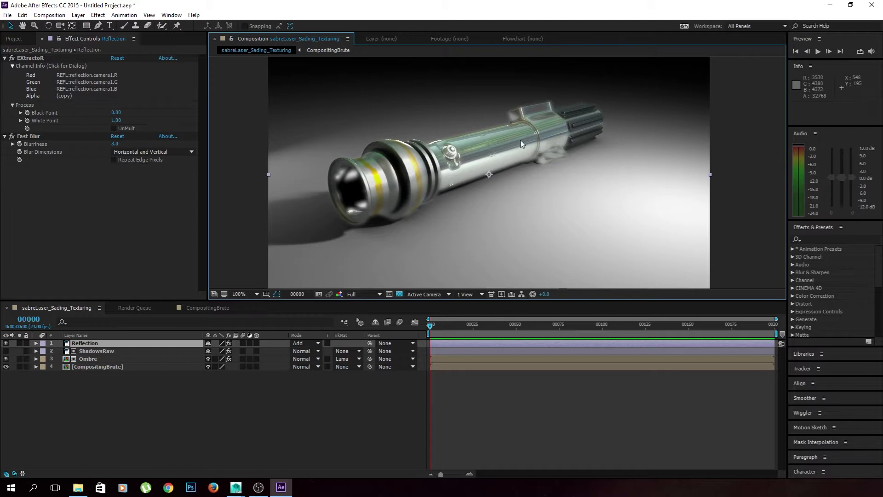
pyautogui.moveTo(116, 143); pyautogui.dragTo(115, 147)
# Step: Reduce the Reflection layer's opacity to 7%
pyautogui.click(106, 345)
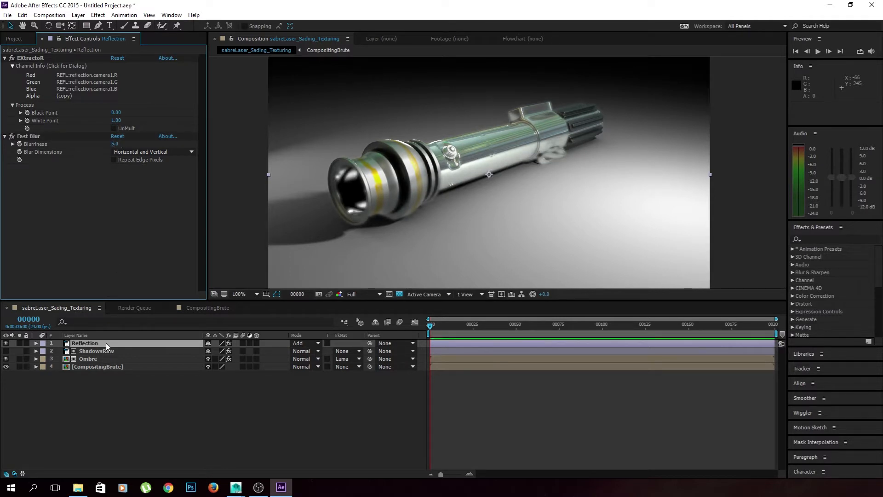
pyautogui.press('t')
pyautogui.moveTo(211, 354); pyautogui.dragTo(129, 357)
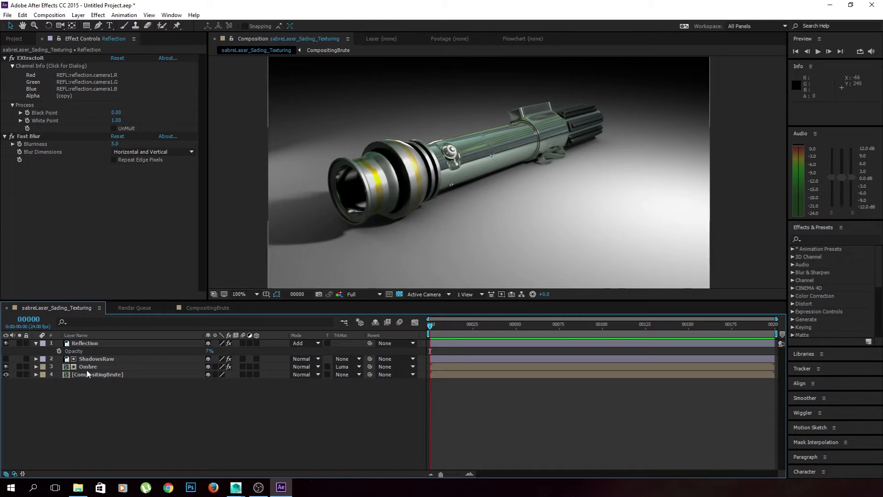
# Step: Duplicate the Reflection layer and rename the copy as Spec
pyautogui.click(93, 343)
pyautogui.hotkey('ctrl', 'd')
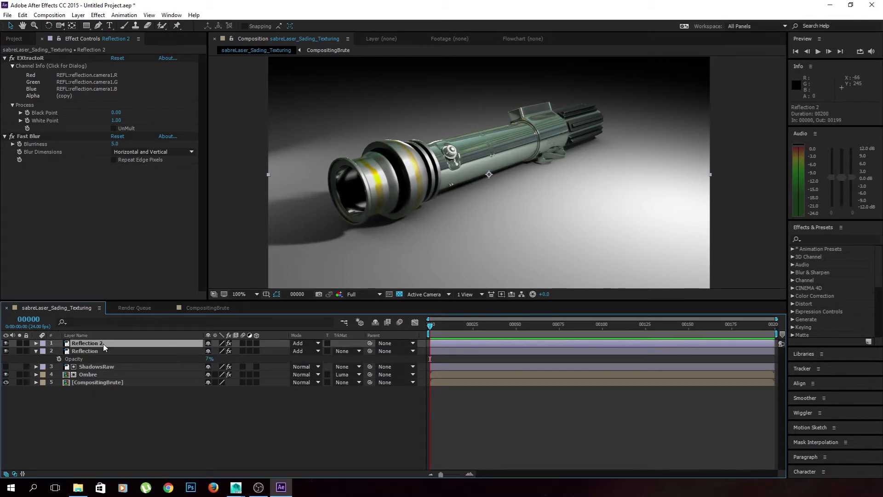
pyautogui.press('Return')
pyautogui.write('Spec')
pyautogui.press('Return')
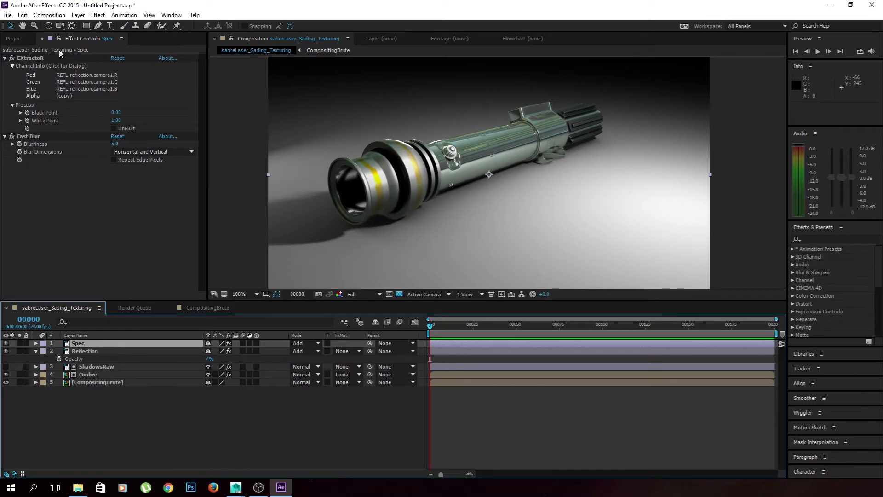
# Step: Set the EXtractoR channels of the Spec layer to the SPEC:specular.camera1 pass
pyautogui.click(75, 81)
pyautogui.click(463, 216)
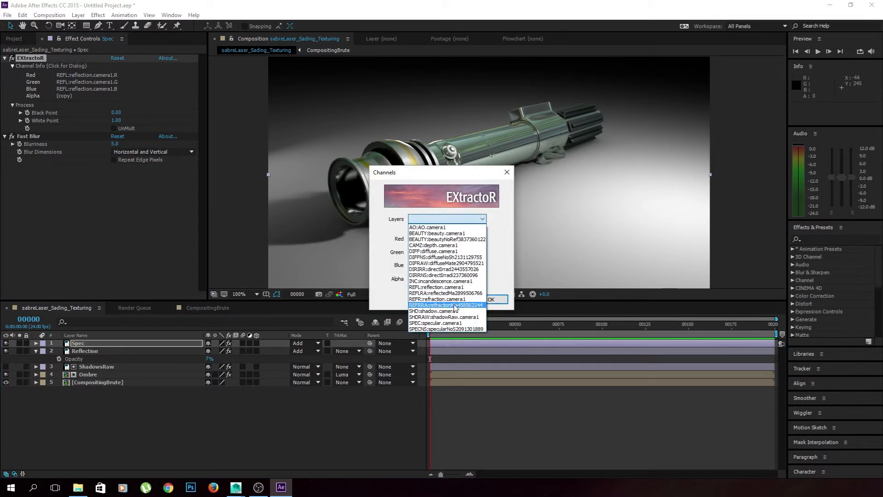
pyautogui.click(460, 323)
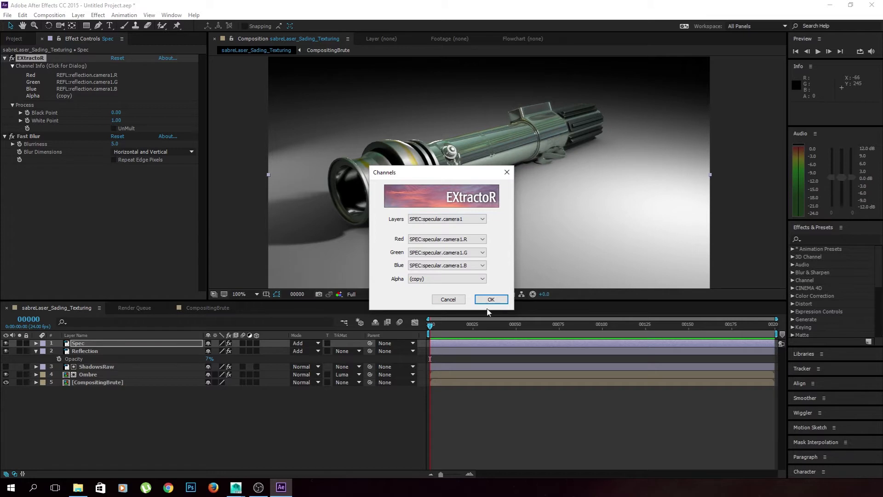
pyautogui.click(490, 299)
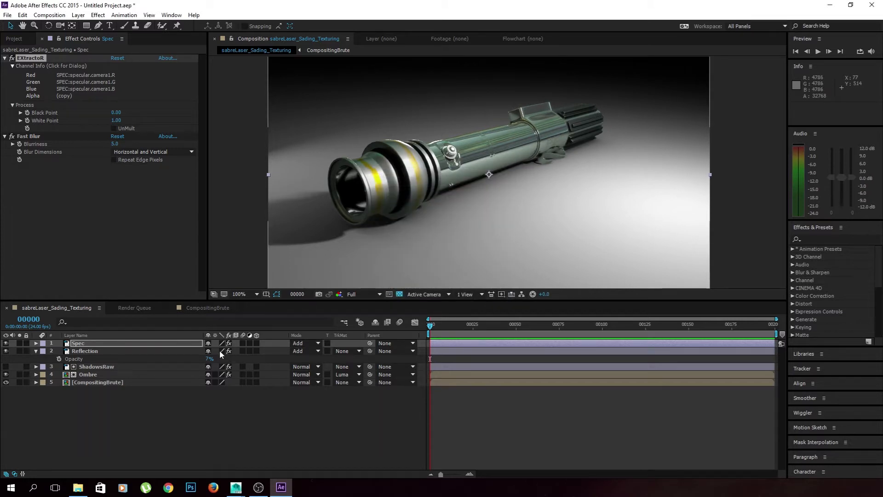
# Step: Set the Spec layer's Fast Blur Blurriness to 12 and its opacity to 24%
pyautogui.press('t')
pyautogui.moveTo(209, 352); pyautogui.dragTo(228, 358)
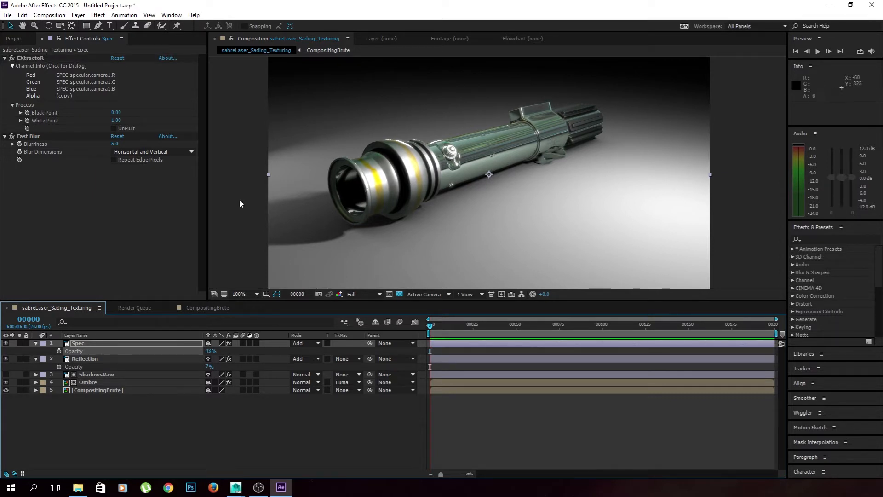
pyautogui.moveTo(115, 146); pyautogui.dragTo(125, 151)
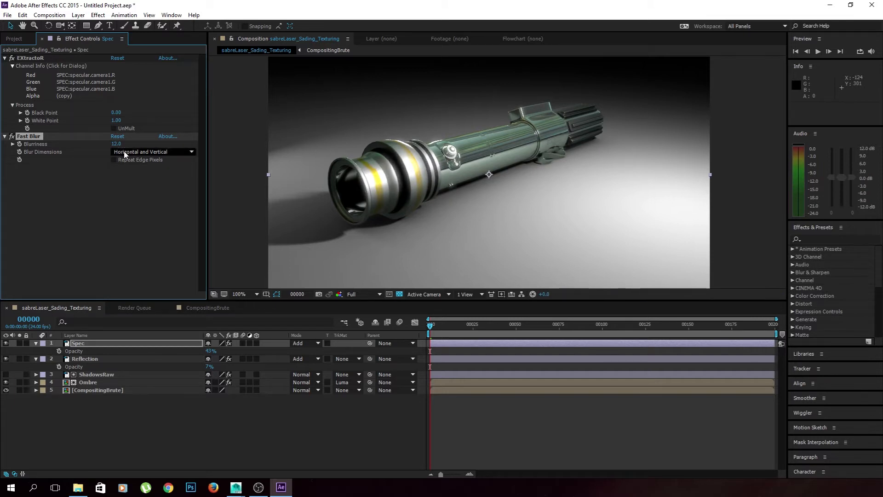
pyautogui.moveTo(210, 353); pyautogui.dragTo(205, 354)
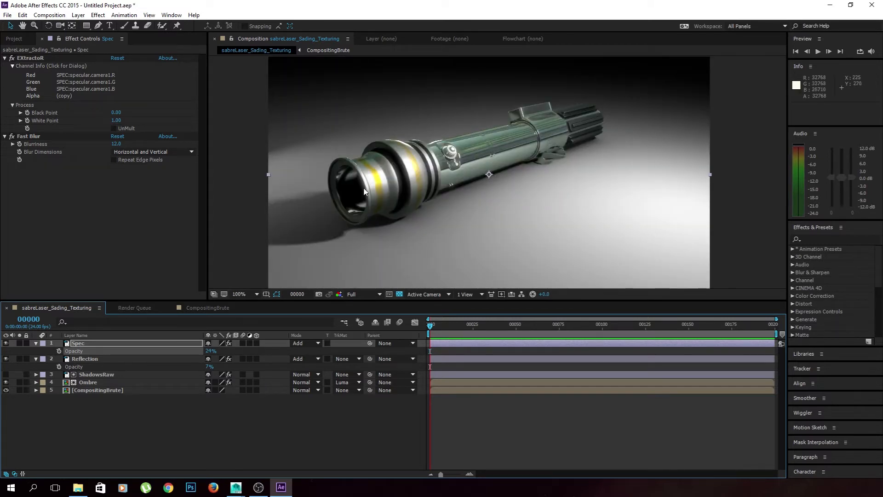
pyautogui.click(61, 231)
pyautogui.rightClick(53, 224)
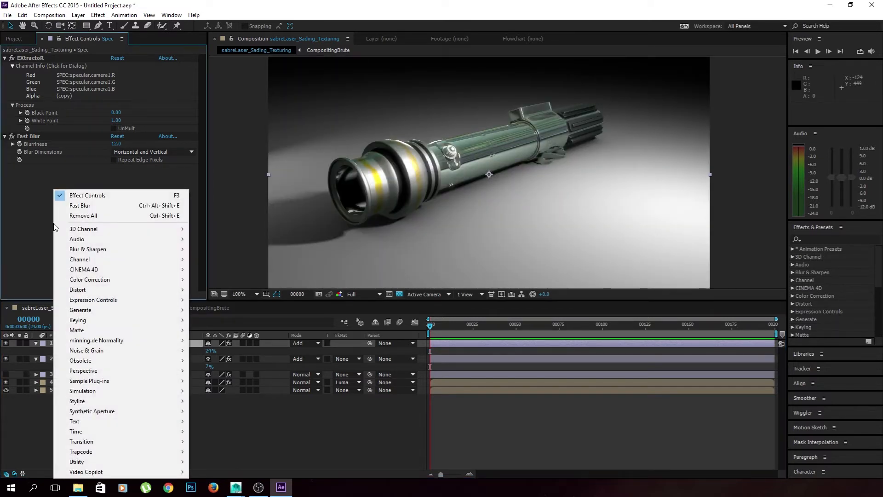
pyautogui.click(28, 215)
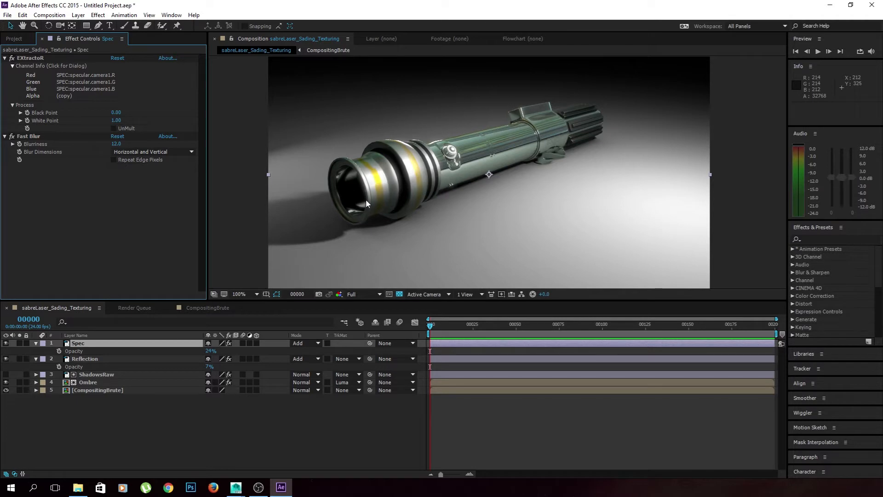
# Step: Apply a CC Toner effect to the Spec layer and set its Midtones colour to light orange
pyautogui.rightClick(64, 261)
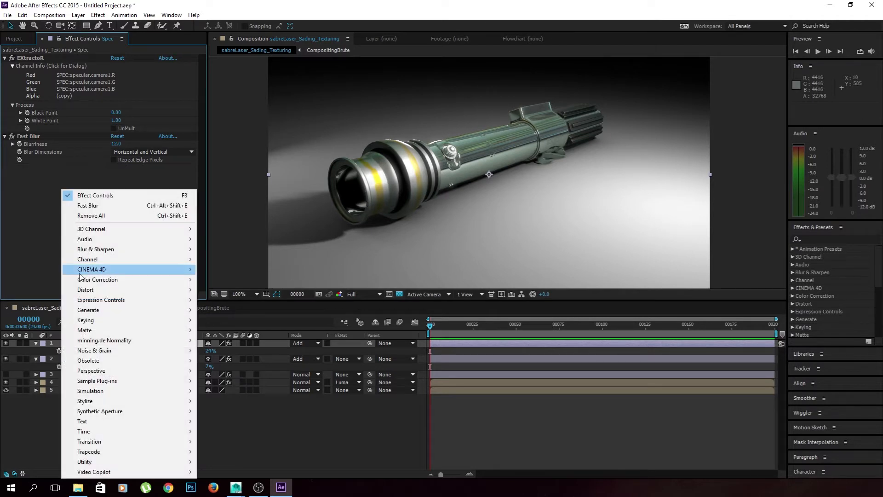
pyautogui.moveTo(157, 284)
pyautogui.click(227, 257)
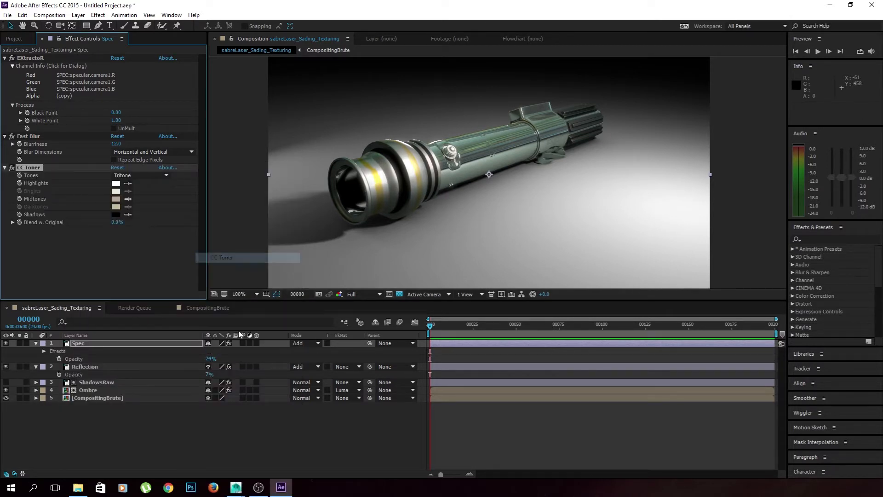
pyautogui.click(115, 199)
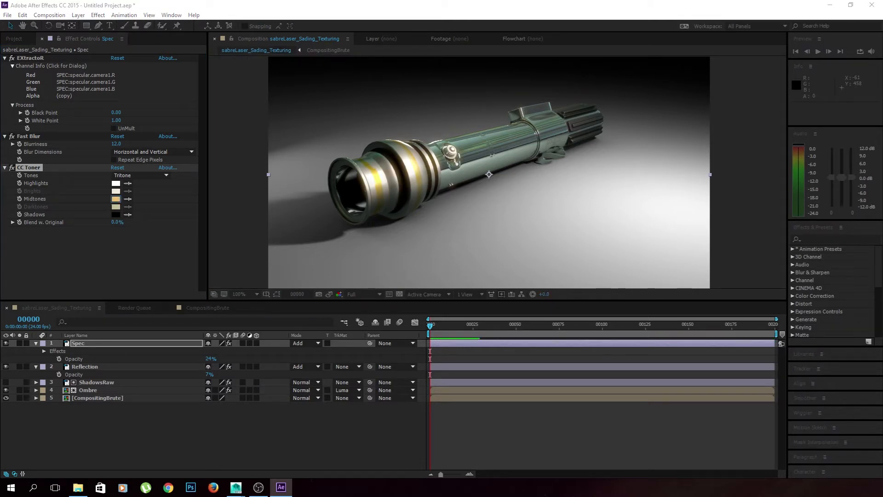
pyautogui.click(372, 208)
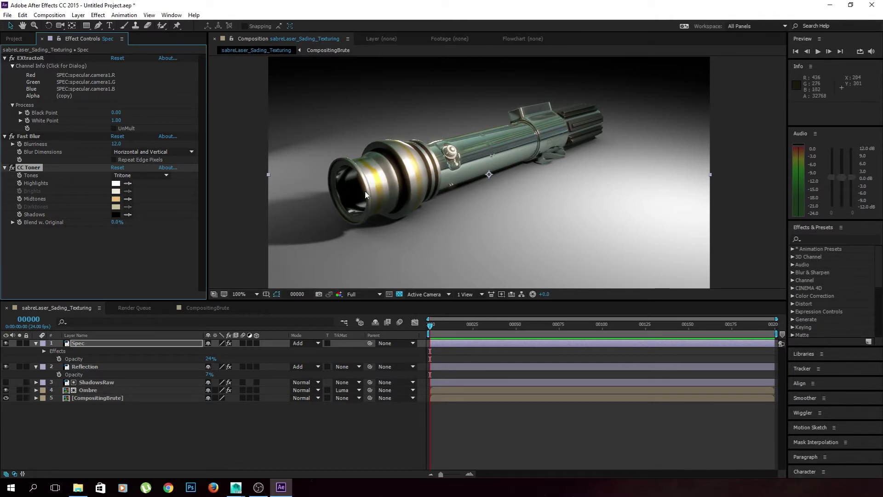
pyautogui.click(298, 447)
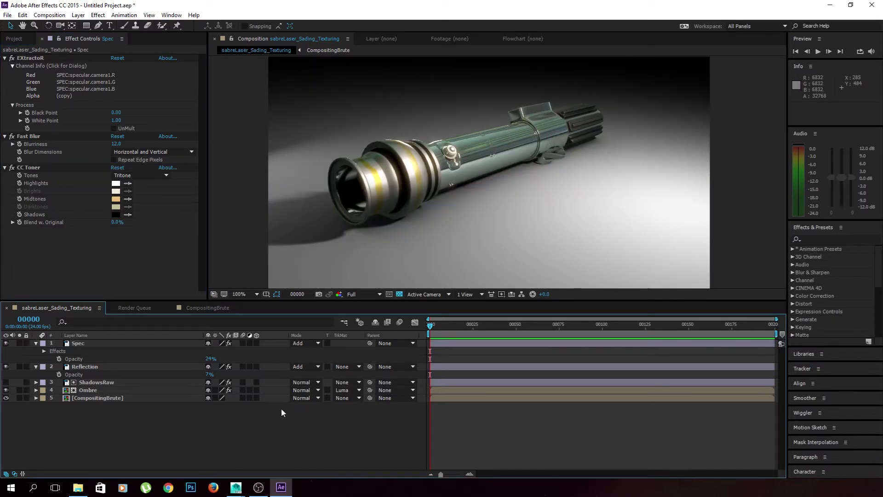
# Step: Add an adjustment layer on top of the stack and shape a slight contrast S-curve in a Curves effect on it
pyautogui.rightClick(167, 440)
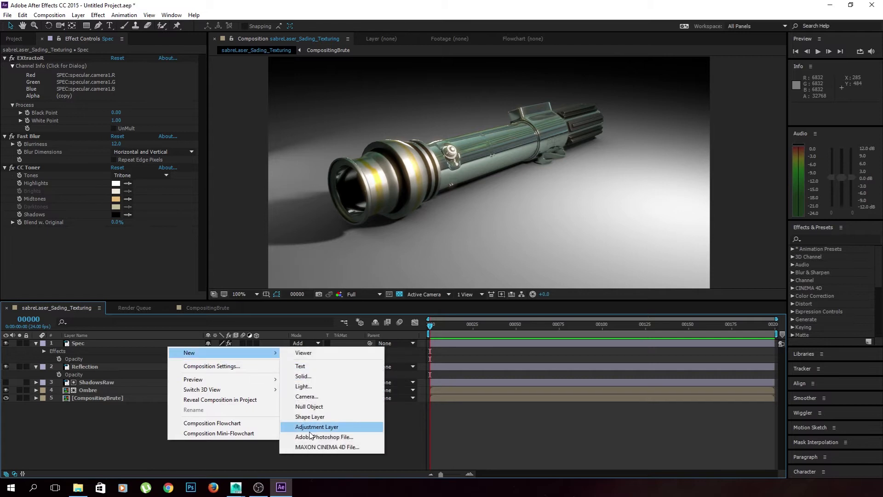
pyautogui.click(142, 436)
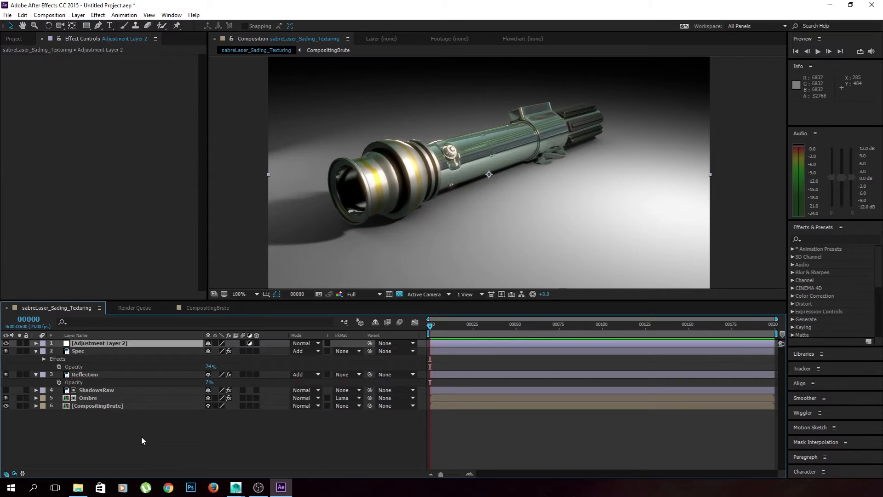
pyautogui.rightClick(70, 99)
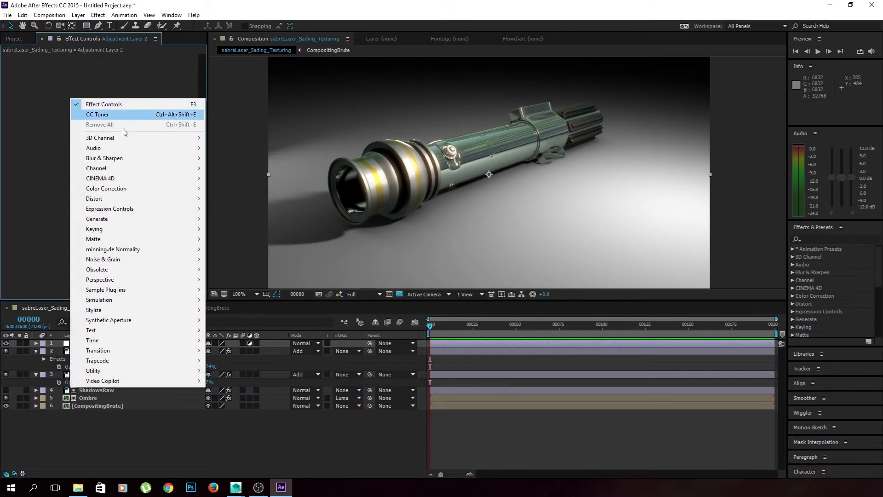
pyautogui.moveTo(123, 142)
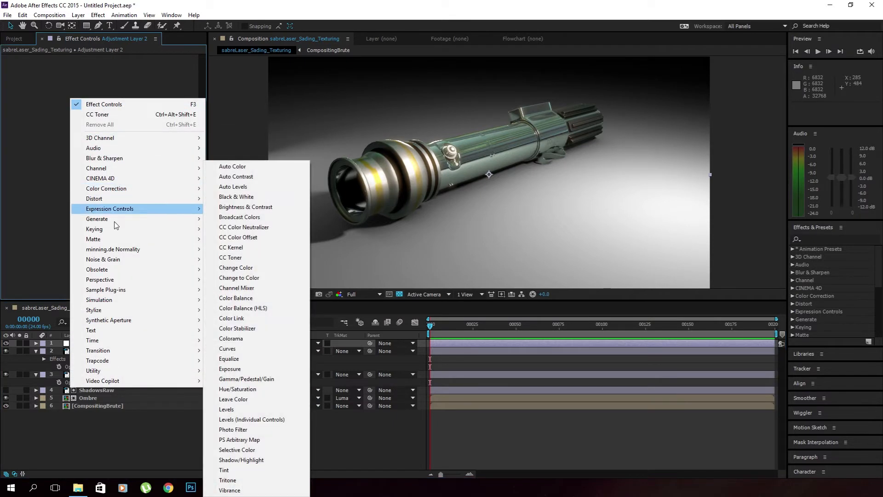
pyautogui.moveTo(119, 261)
pyautogui.moveTo(105, 189)
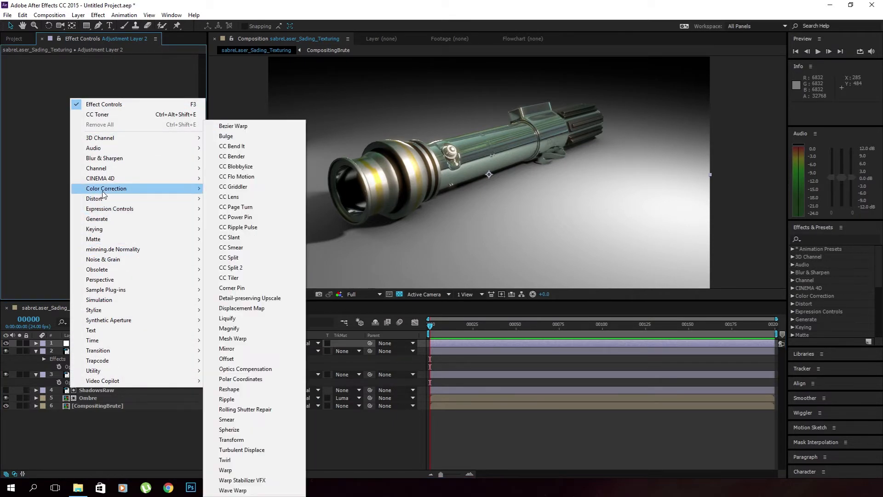
pyautogui.click(260, 350)
pyautogui.moveTo(84, 146); pyautogui.dragTo(76, 164)
pyautogui.moveTo(94, 137); pyautogui.dragTo(97, 129)
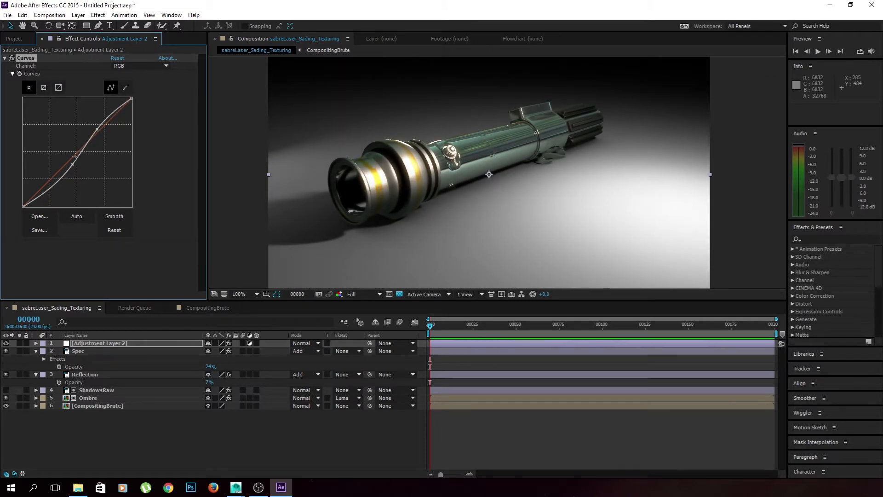
pyautogui.click(6, 58)
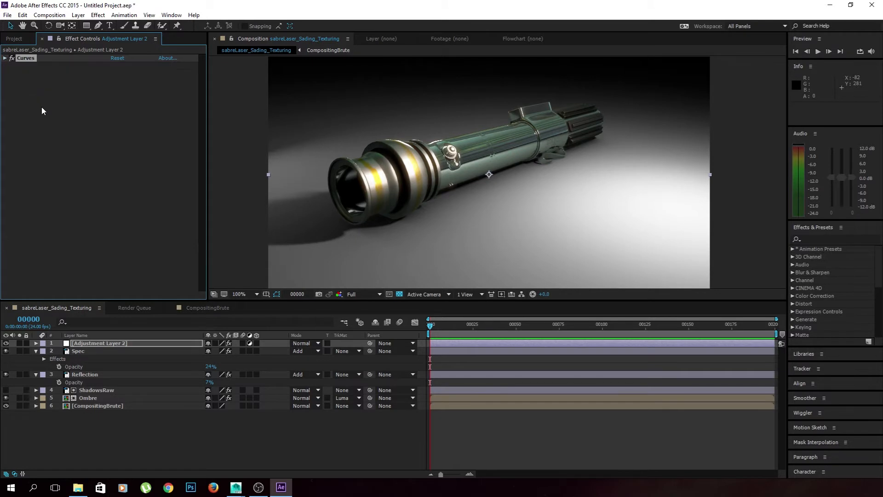
# Step: Apply a Fast Blur effect to the adjustment layer with a Blurriness of 1
pyautogui.rightClick(41, 106)
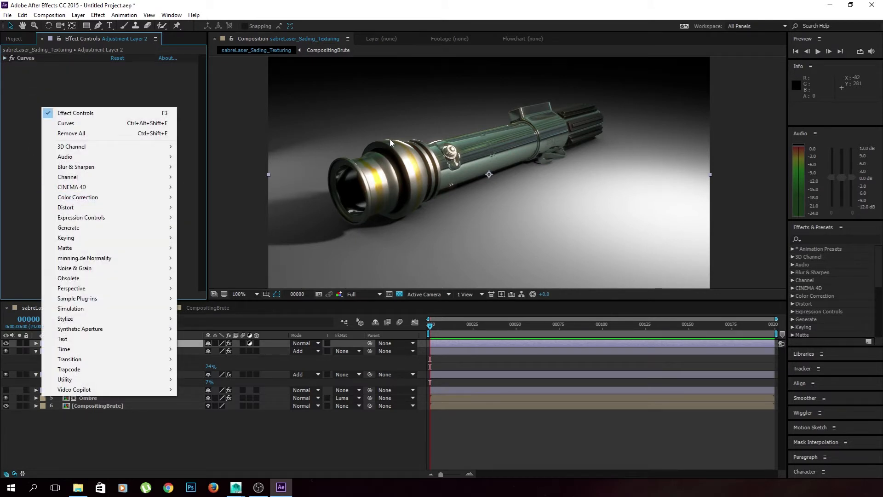
pyautogui.moveTo(91, 172)
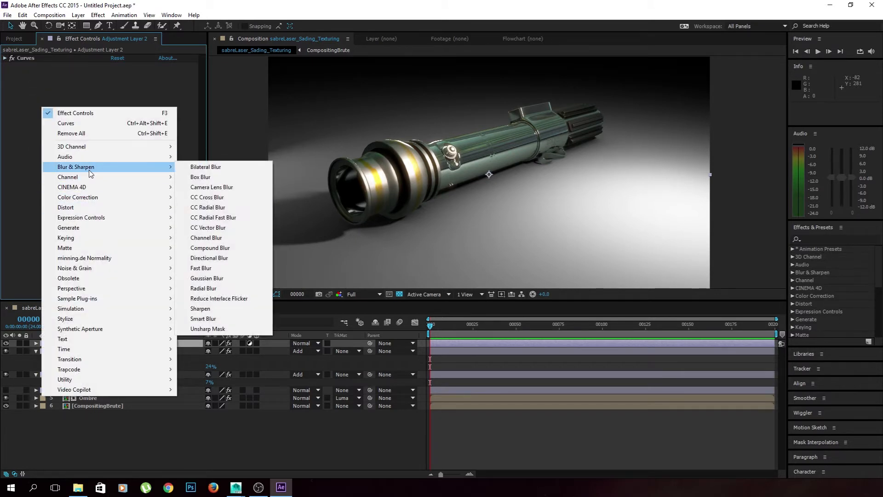
pyautogui.click(246, 268)
pyautogui.click(115, 73)
pyautogui.write('1')
pyautogui.press('Return')
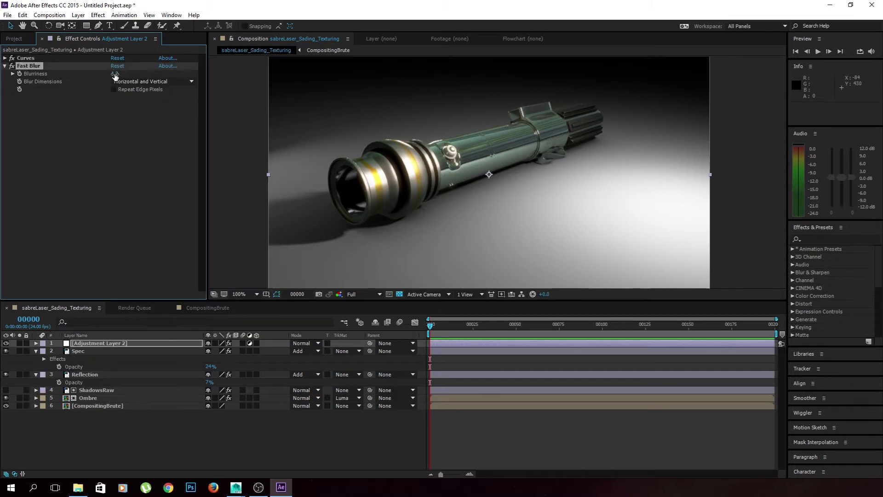
# Step: Set the adjustment layer's Fast Blur Blurriness to 0.5 and inspect the lightsaber hilt
pyautogui.scroll(1, 443, 150)
pyautogui.moveTo(442, 150); pyautogui.dragTo(555, 177)
pyautogui.click(116, 74)
pyautogui.write('.5')
pyautogui.press('Return')
pyautogui.scroll(-1, 532, 134)
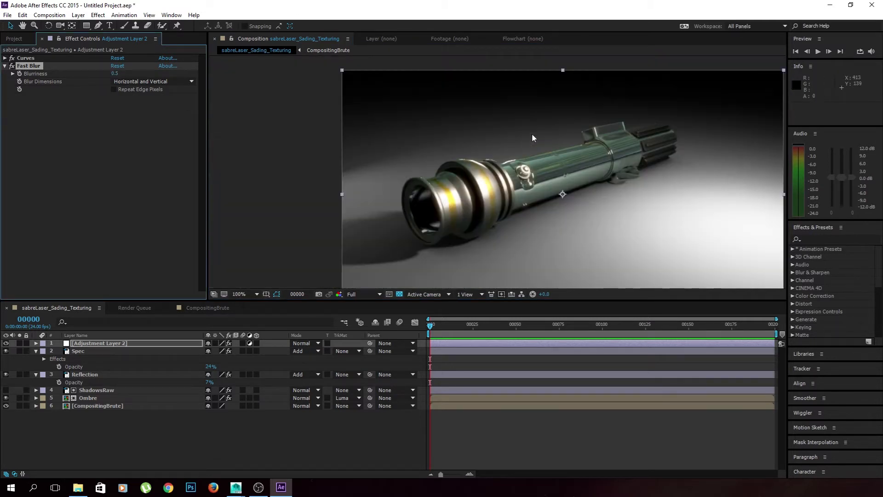
pyautogui.moveTo(532, 134); pyautogui.dragTo(478, 109)
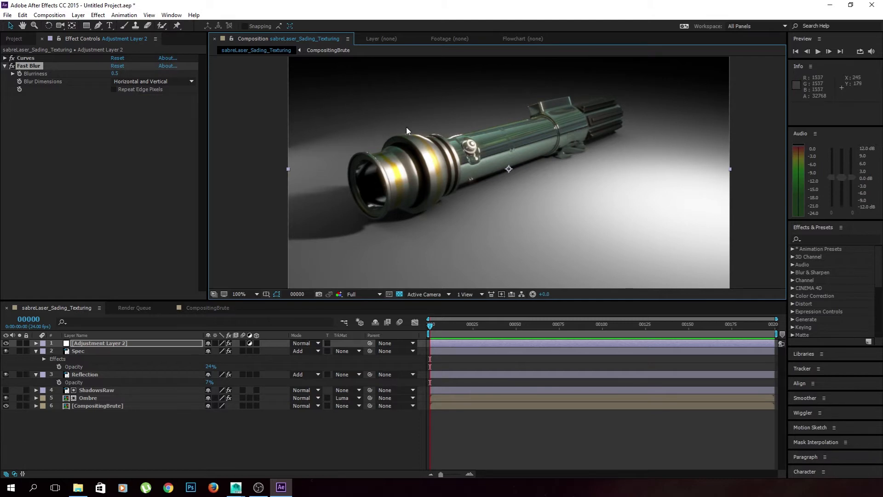
# Step: Set the adjustment layer's Fast Blur Blurriness to 0.25 and check the hilt's sharpness up close
pyautogui.click(116, 74)
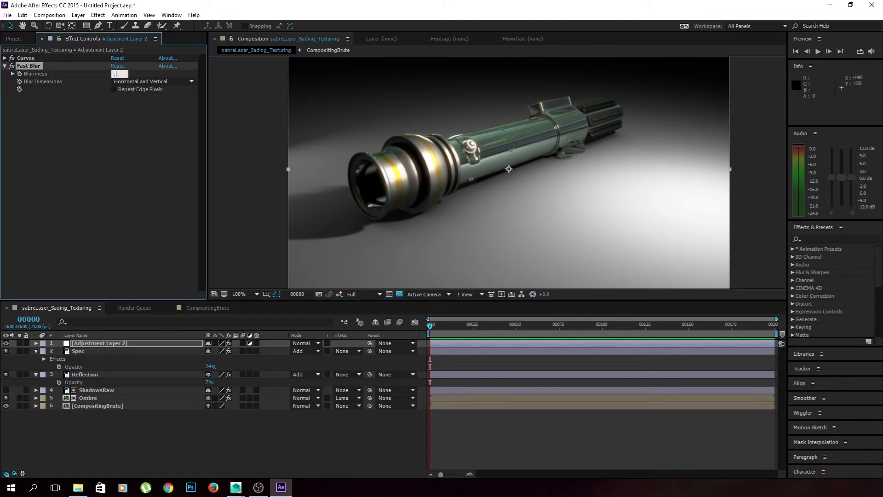
pyautogui.write('.25')
pyautogui.press('Return')
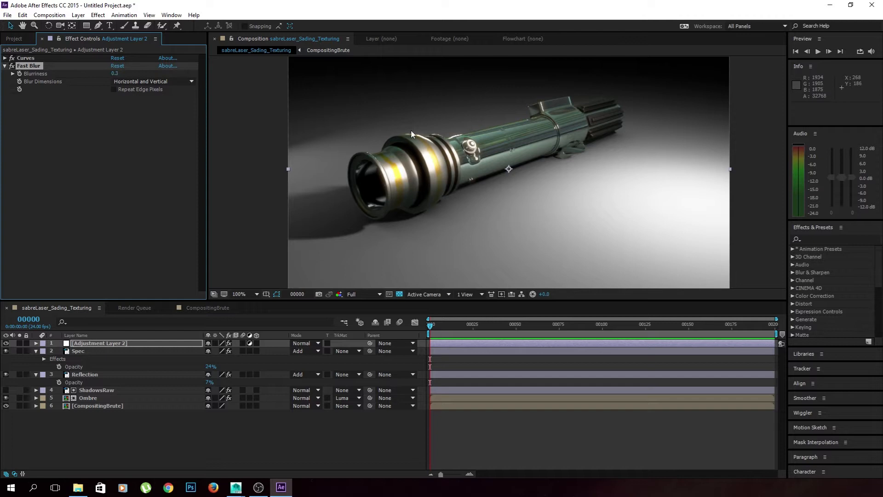
pyautogui.scroll(2, 364, 156)
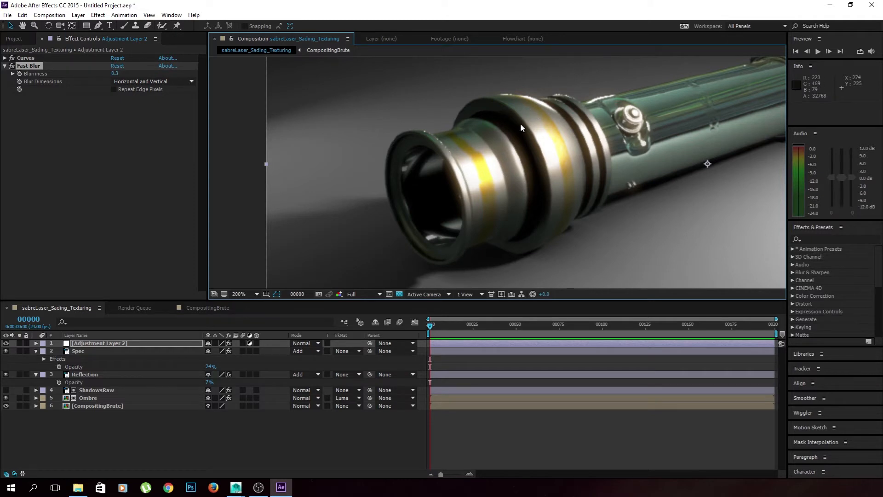
pyautogui.scroll(-2, 521, 125)
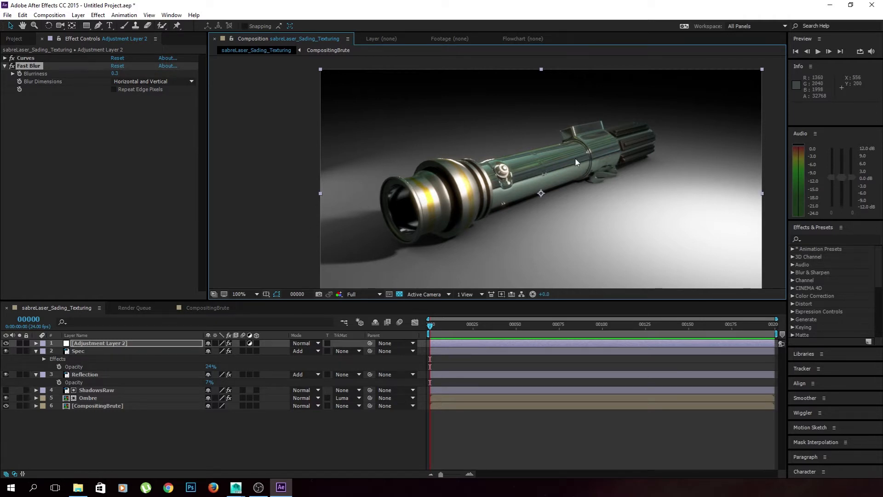
pyautogui.moveTo(470, 203); pyautogui.dragTo(446, 190)
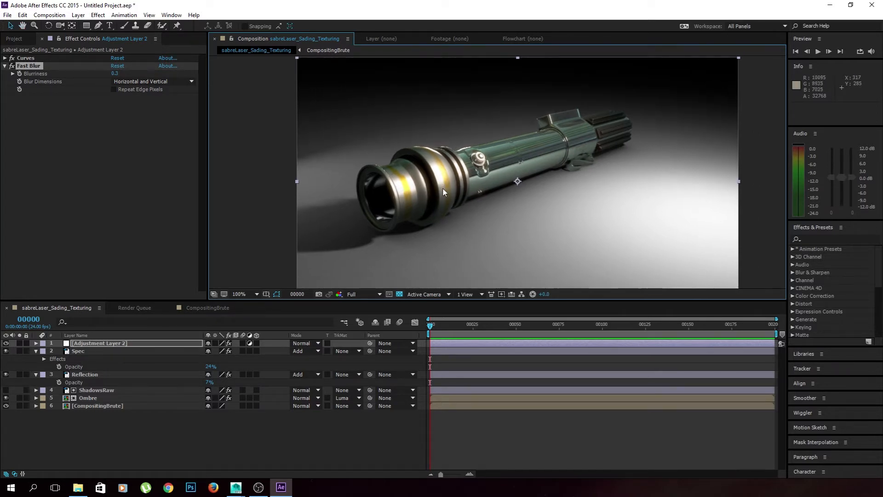
# Step: Apply a CC Toner effect to the adjustment layer and set its Midtones colour to bright orange
pyautogui.click(95, 137)
pyautogui.rightClick(96, 138)
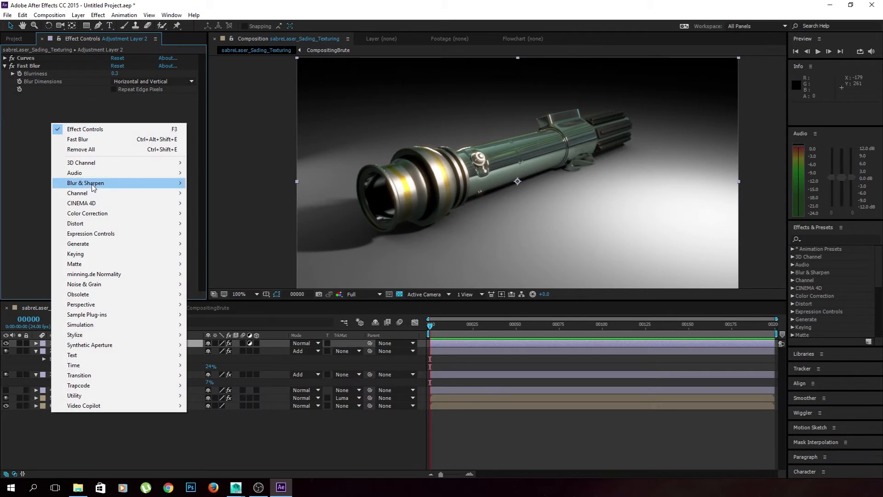
pyautogui.moveTo(99, 214)
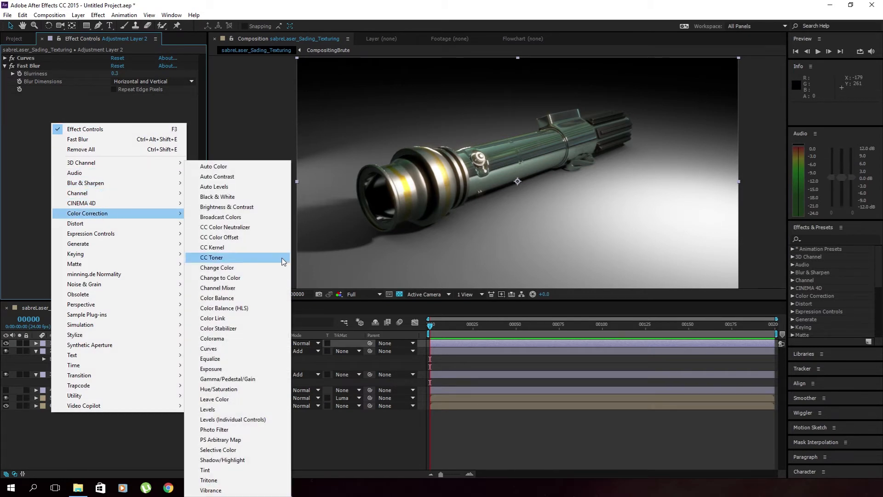
pyautogui.click(230, 258)
pyautogui.click(117, 129)
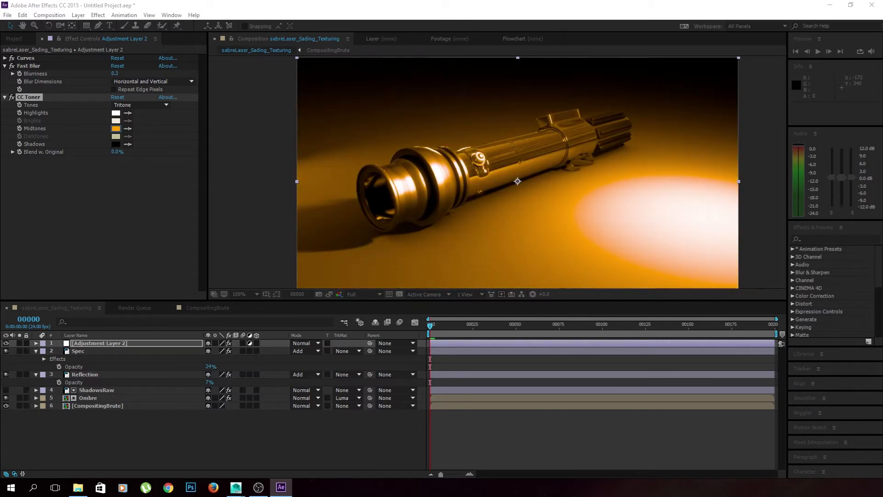
pyautogui.press('Return')
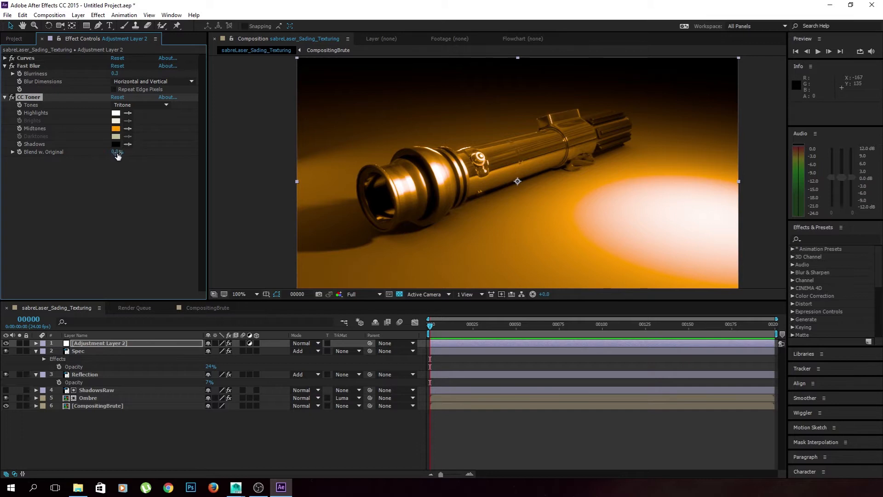
# Step: Set the adjustment layer's CC Toner Blend w. Original to 89%
pyautogui.moveTo(118, 152); pyautogui.dragTo(155, 153)
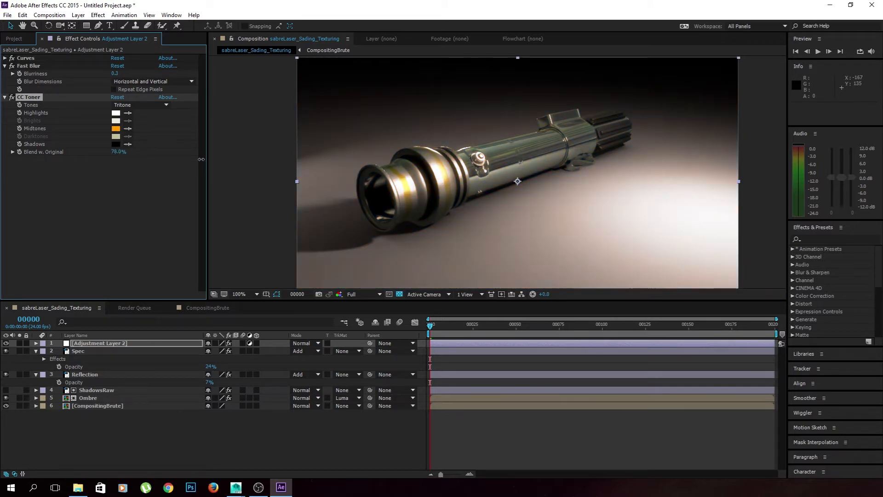
pyautogui.moveTo(207, 159); pyautogui.dragTo(210, 160)
pyautogui.click(183, 206)
pyautogui.scroll(-1, 439, 195)
pyautogui.scroll(1, 439, 195)
pyautogui.moveTo(436, 197); pyautogui.dragTo(452, 177)
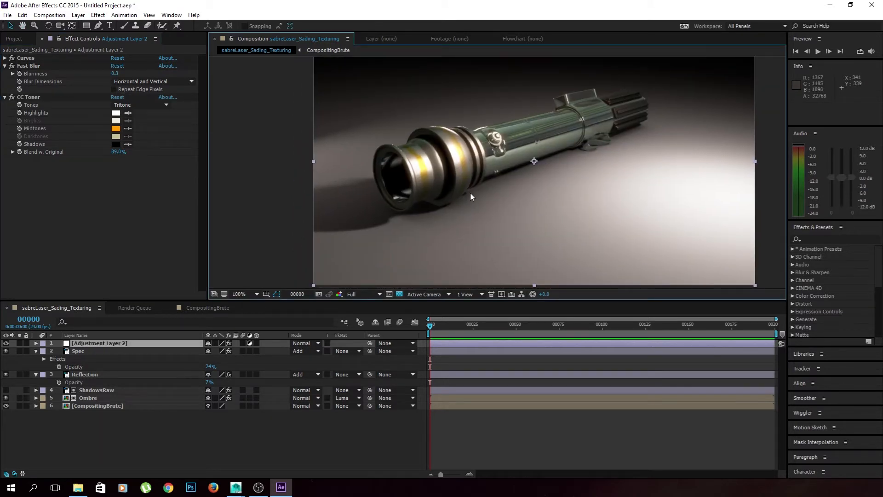
pyautogui.scroll(-1, 471, 196)
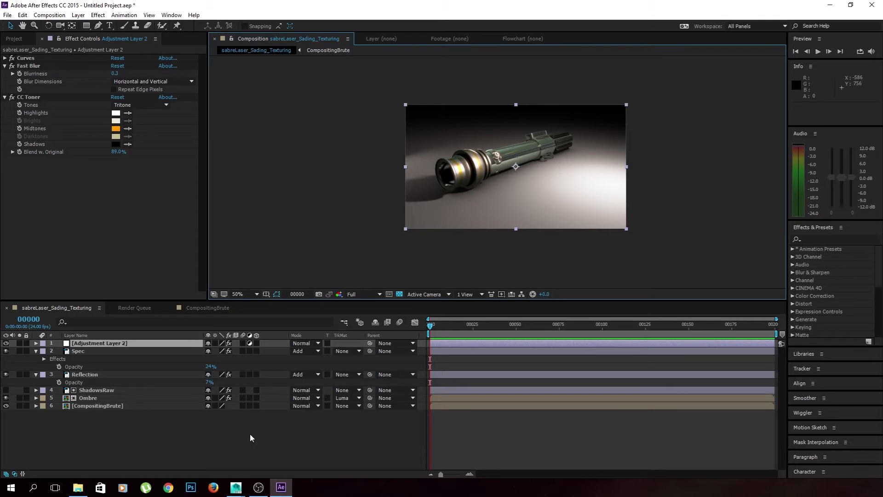
# Step: Duplicate the Spec layer and rename the copy as Z
pyautogui.click(188, 440)
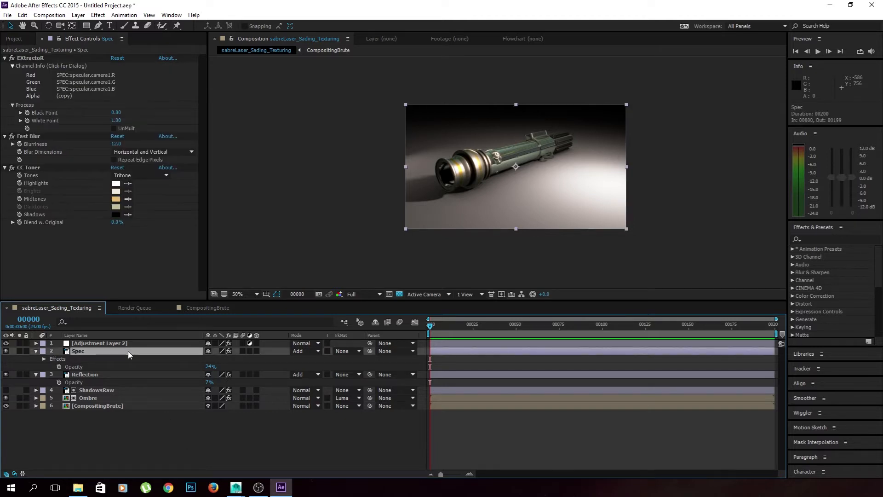
pyautogui.hotkey('ctrl', 'd')
pyautogui.press('Return')
pyautogui.write('Z')
pyautogui.press('Return')
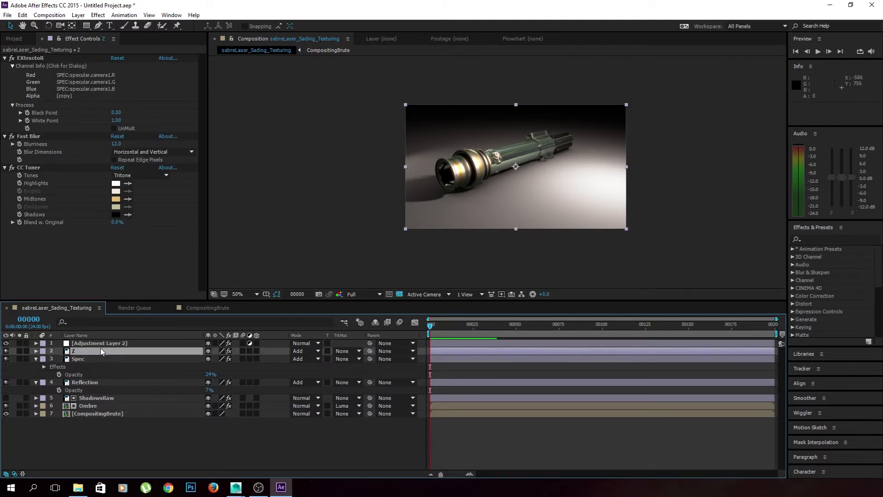
# Step: Remove the CC Toner and Fast Blur effects from the Z layer
pyautogui.click(33, 169)
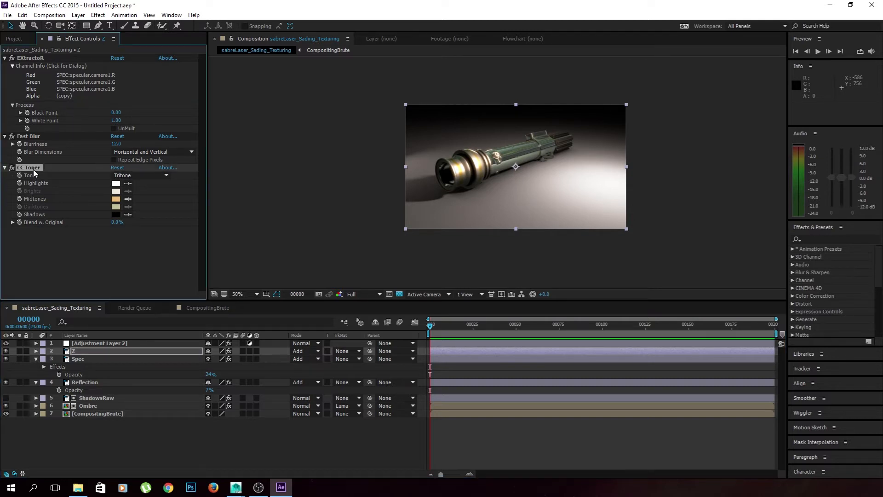
pyautogui.press('Delete')
pyautogui.click(37, 137)
pyautogui.press('Delete')
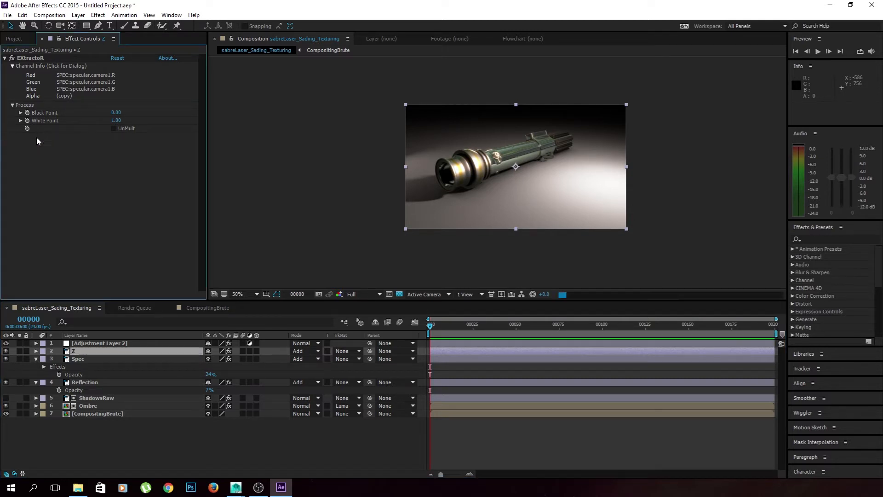
# Step: Set the EXtractoR channels of the Z layer to the CAMZ:depth.camera1 pass
pyautogui.click(64, 84)
pyautogui.click(448, 221)
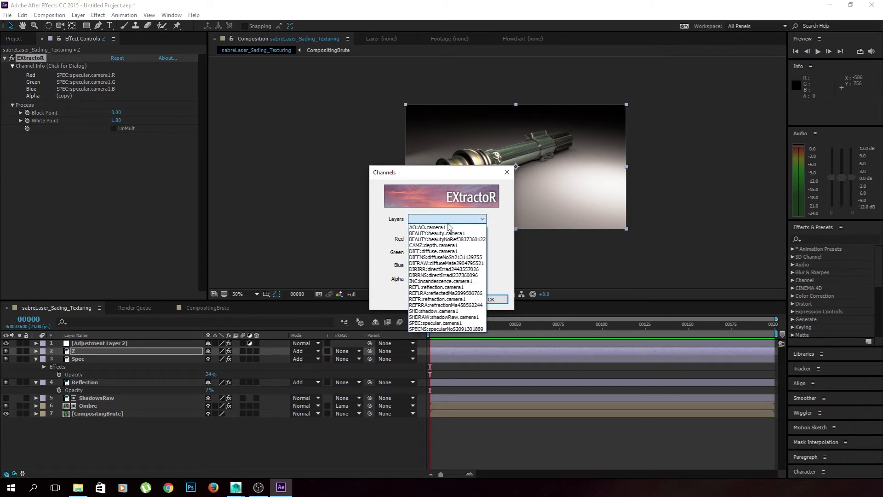
pyautogui.click(452, 246)
pyautogui.click(491, 299)
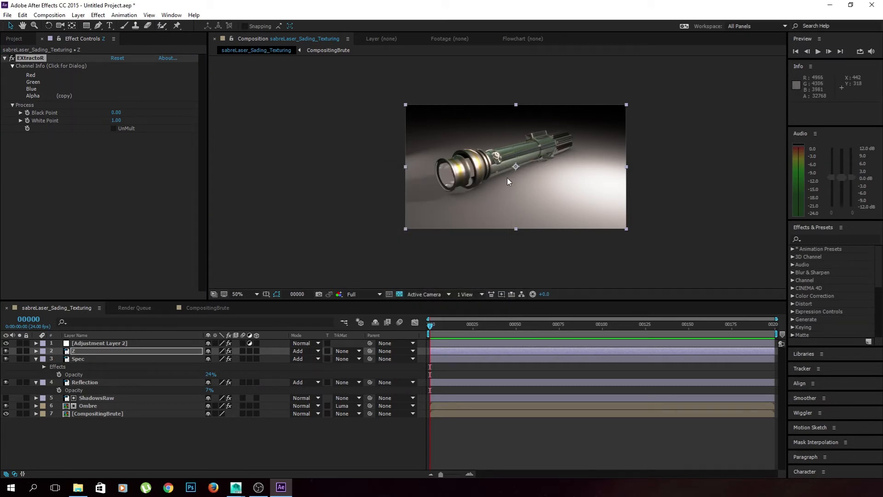
# Step: Set the Z layer's blending mode to Normal
pyautogui.press('/')
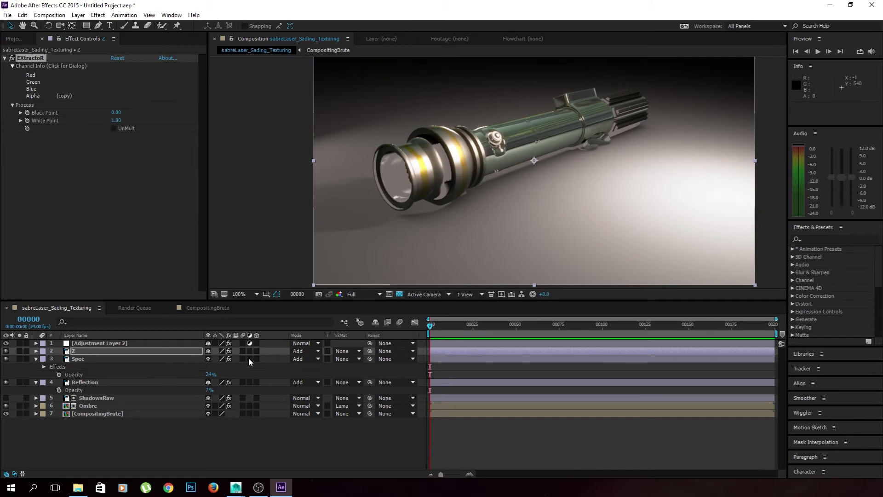
pyautogui.click(299, 351)
pyautogui.click(329, 73)
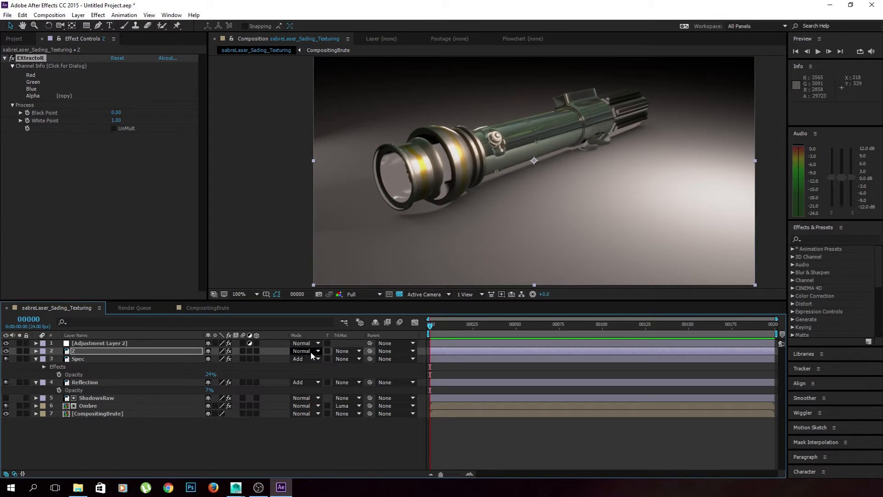
# Step: Solo the Z layer and turn off the transparency grid to view the layer against black
pyautogui.click(119, 350)
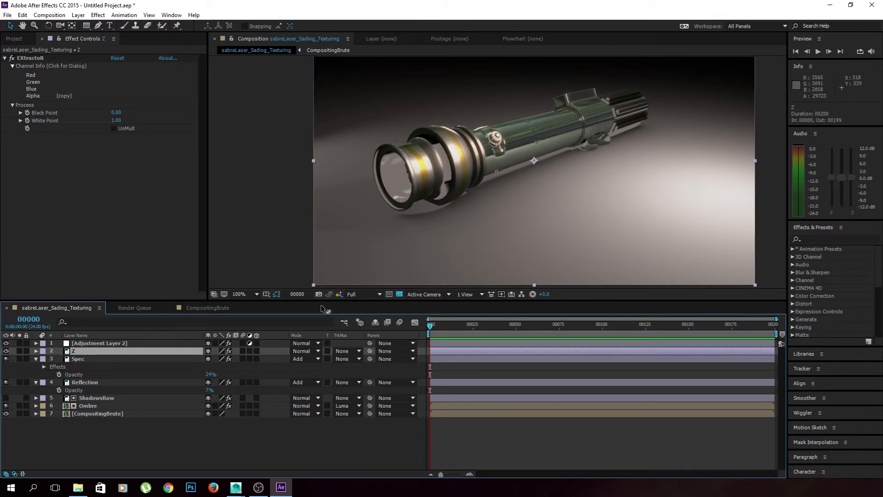
pyautogui.click(20, 350)
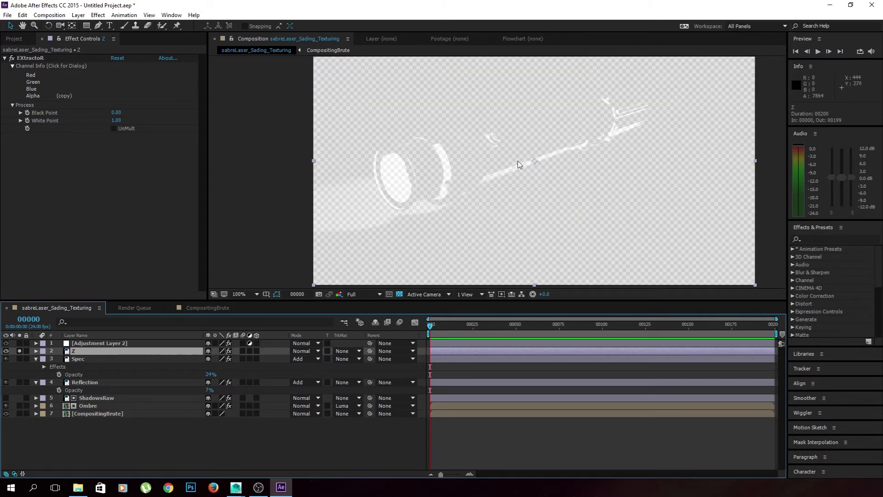
pyautogui.scroll(-2, 505, 184)
pyautogui.click(399, 294)
pyautogui.scroll(2, 479, 236)
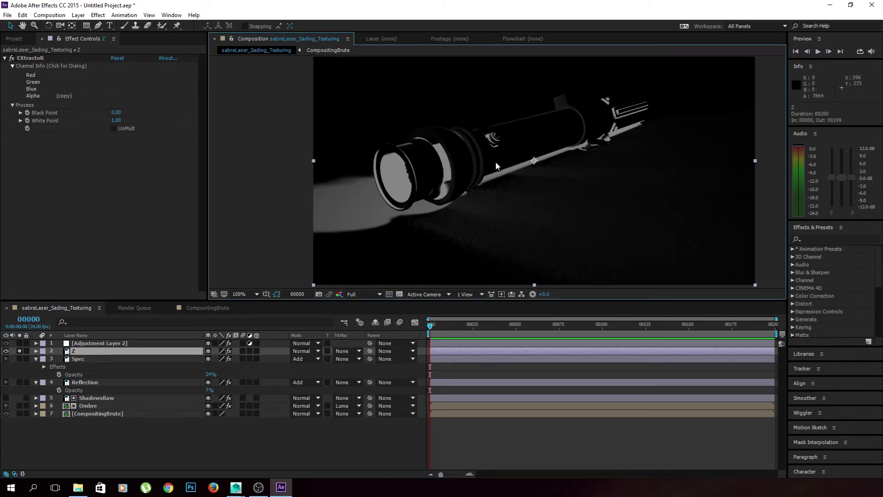
# Step: Set the red channel of the Z layer's EXtractoR effect to CAMZ:depth.camera1.Z
pyautogui.click(33, 84)
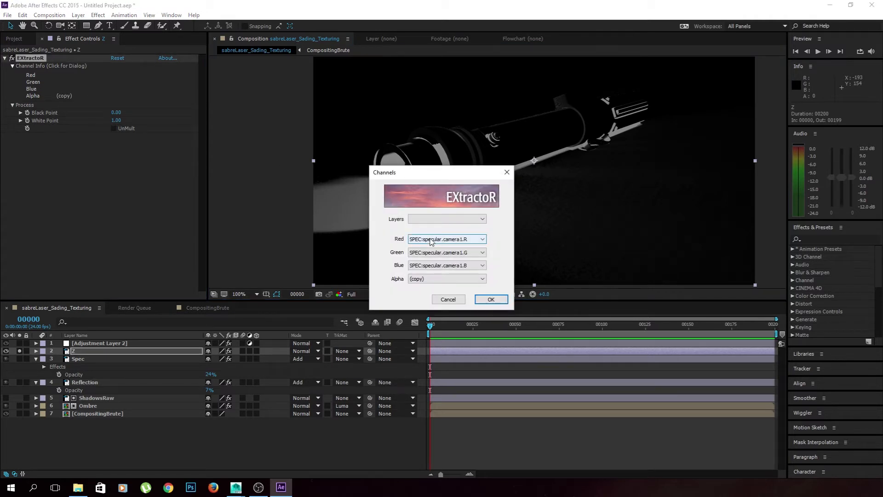
pyautogui.click(507, 172)
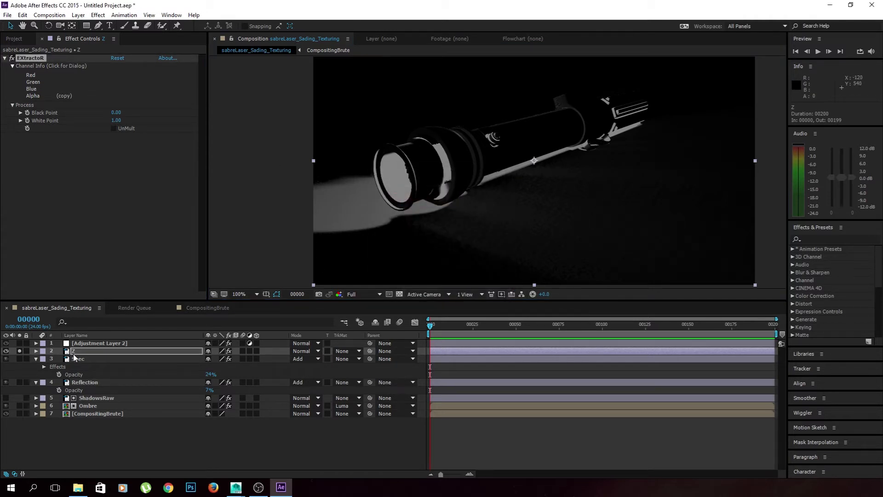
pyautogui.click(36, 85)
pyautogui.click(453, 239)
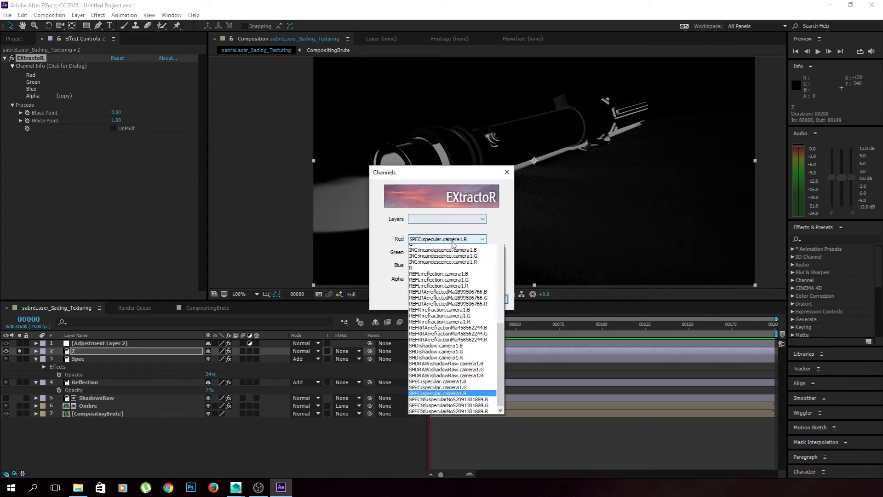
pyautogui.scroll(9, 465, 310)
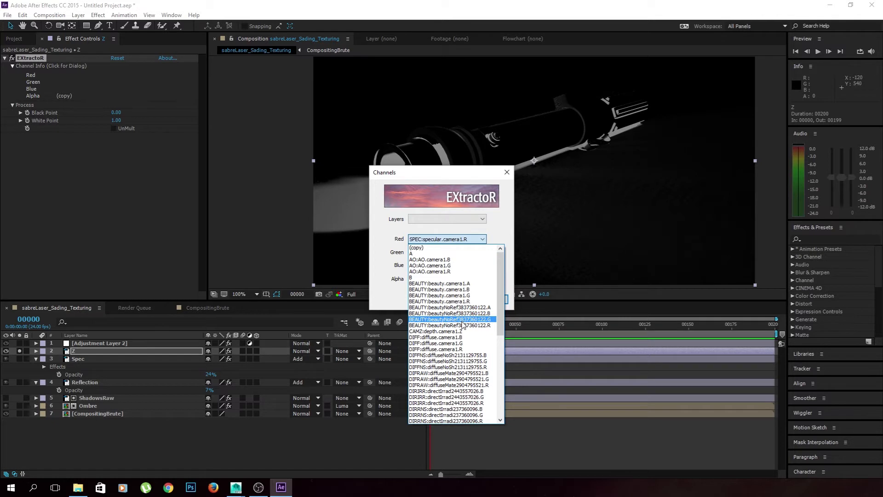
pyautogui.click(435, 331)
# Step: Set the green and blue EXtractoR channels to CAMZ:depth.camera1.Z and apply the channel assignment
pyautogui.click(440, 253)
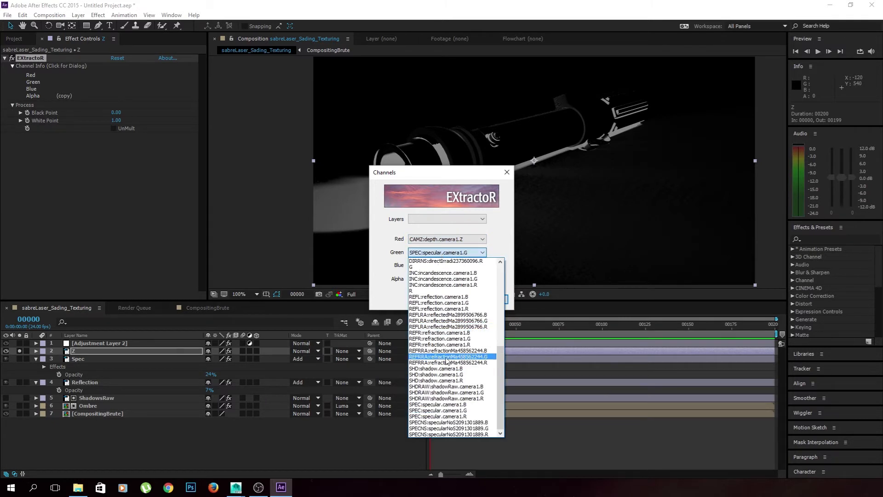
pyautogui.scroll(4, 447, 285)
pyautogui.scroll(5, 446, 286)
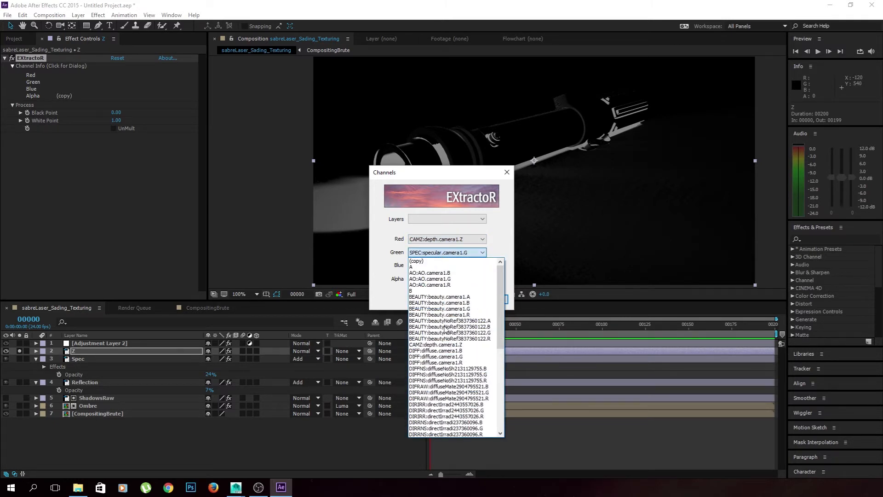
pyautogui.click(450, 345)
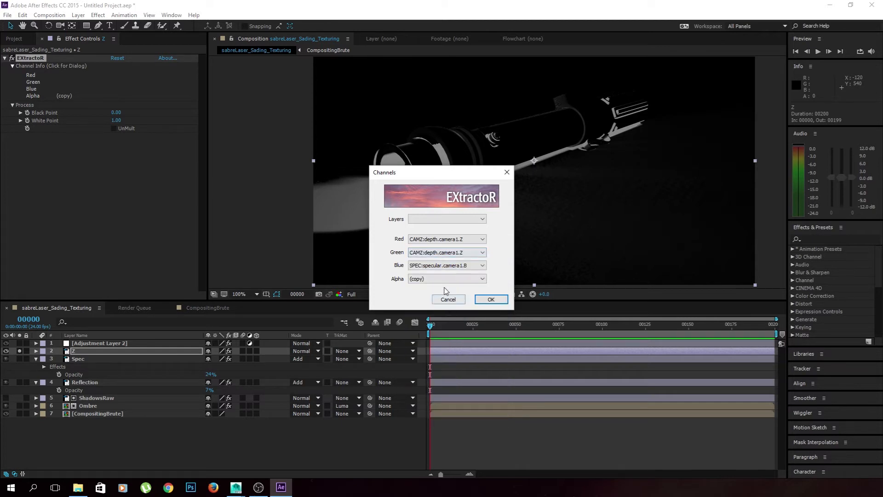
pyautogui.click(446, 266)
pyautogui.scroll(3, 440, 339)
pyautogui.scroll(6, 440, 340)
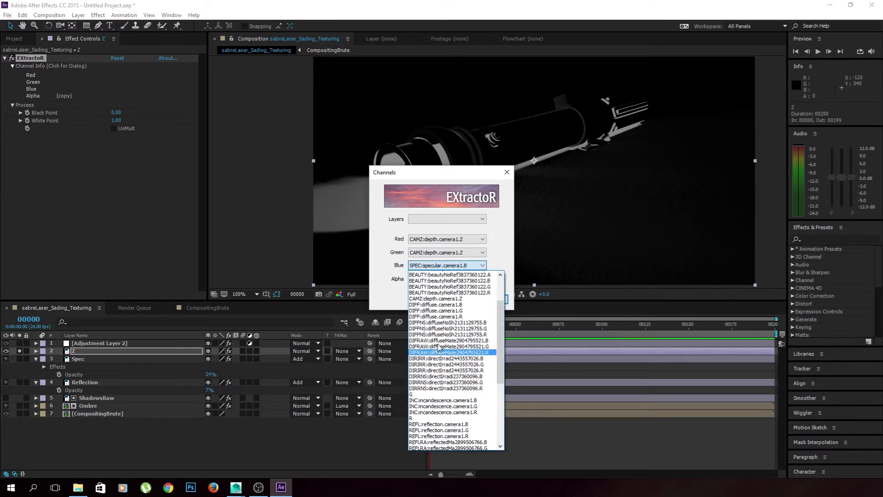
pyautogui.click(439, 357)
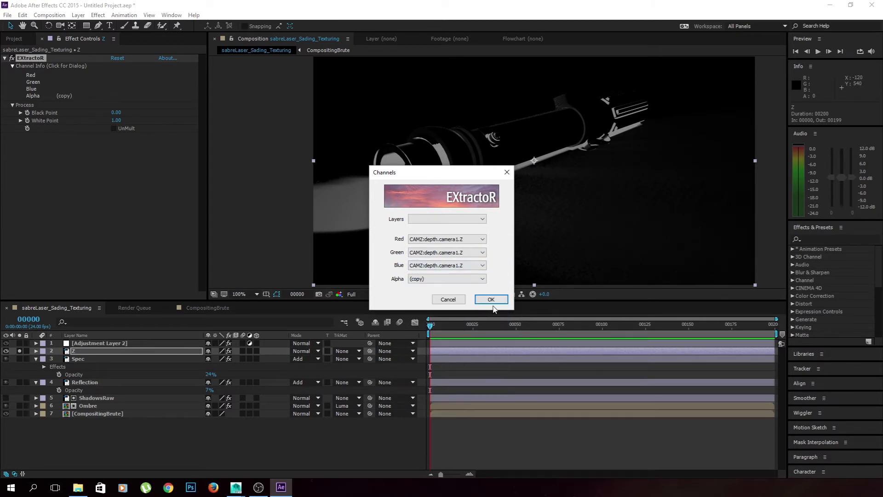
pyautogui.click(489, 299)
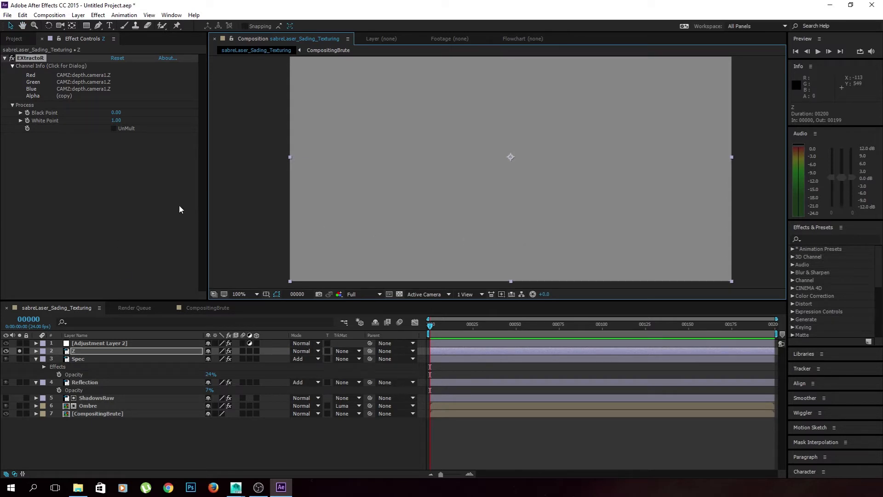
# Step: Raise the Z layer's EXtractoR White Point to 201 and inspect the depth gradient up close
pyautogui.moveTo(121, 125); pyautogui.dragTo(129, 124)
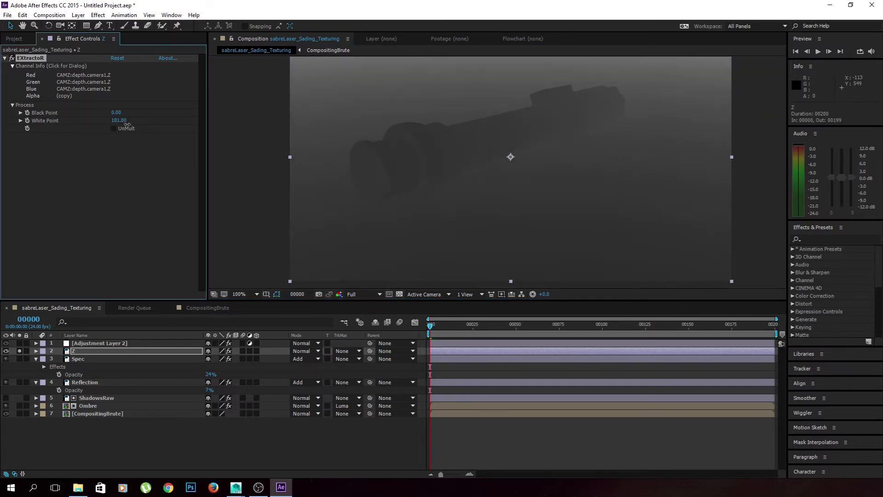
pyautogui.press(',')
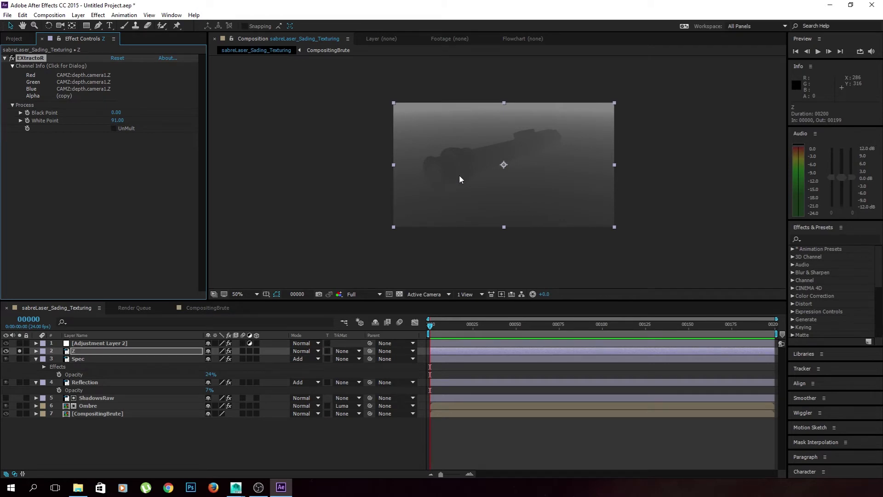
pyautogui.moveTo(112, 124); pyautogui.dragTo(134, 139)
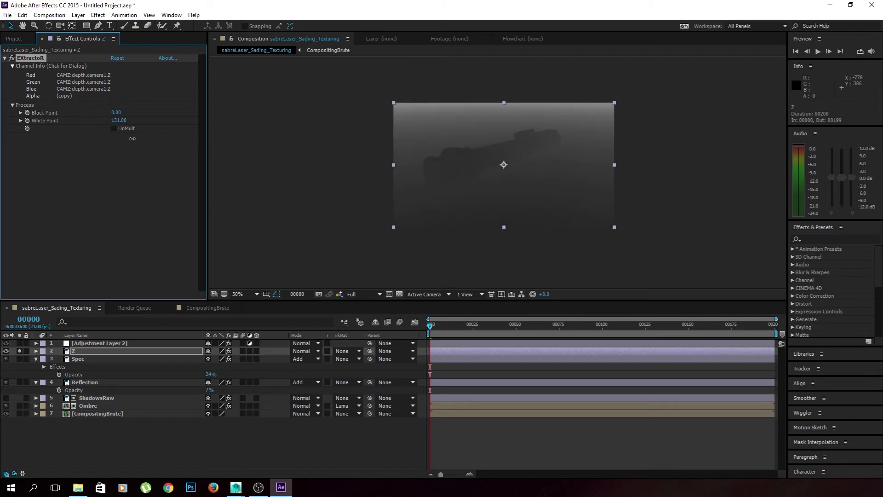
pyautogui.press('.')
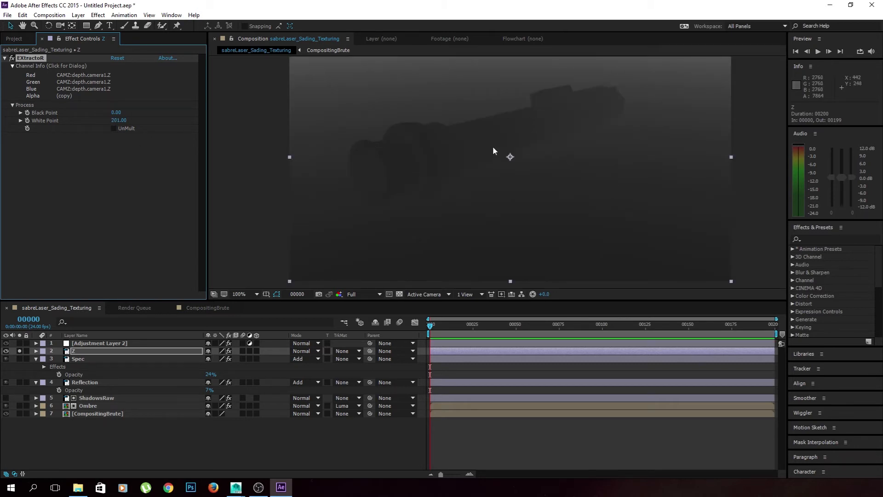
pyautogui.scroll(4, 494, 133)
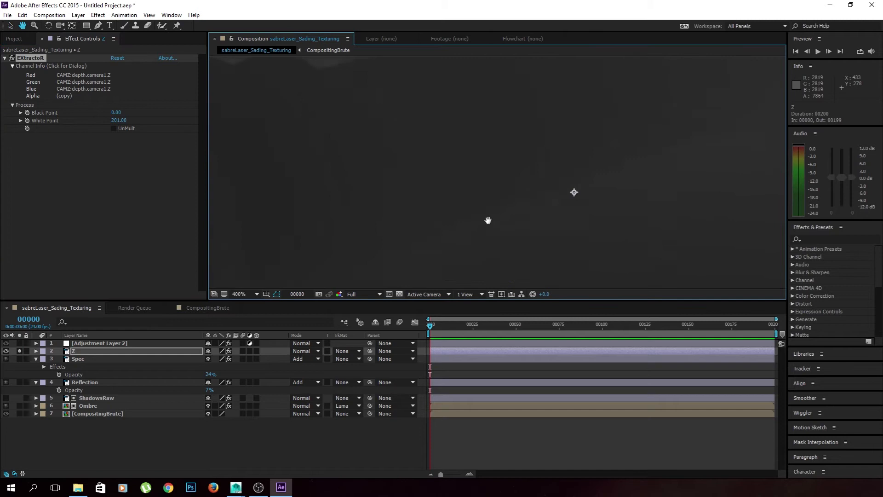
pyautogui.scroll(-4, 497, 215)
pyautogui.scroll(-2, 448, 156)
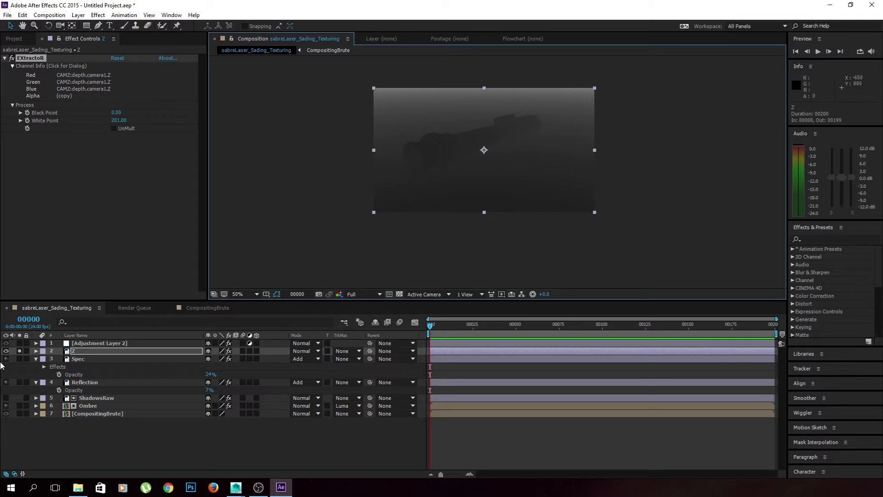
# Step: Move the Z layer to the top of the stack and pre-compose all layers below it as CompositingTest
pyautogui.moveTo(77, 351); pyautogui.dragTo(86, 343)
pyautogui.moveTo(190, 455); pyautogui.dragTo(91, 352)
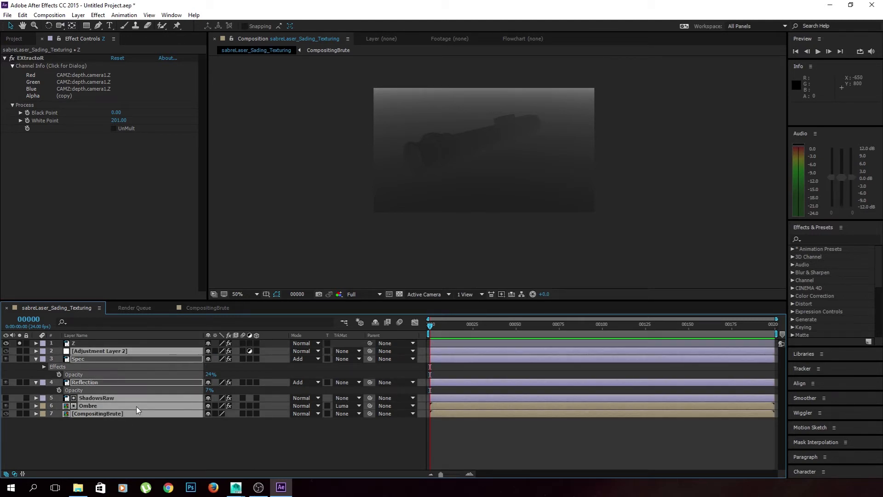
pyautogui.hotkey('ctrl', 'shift', 'c')
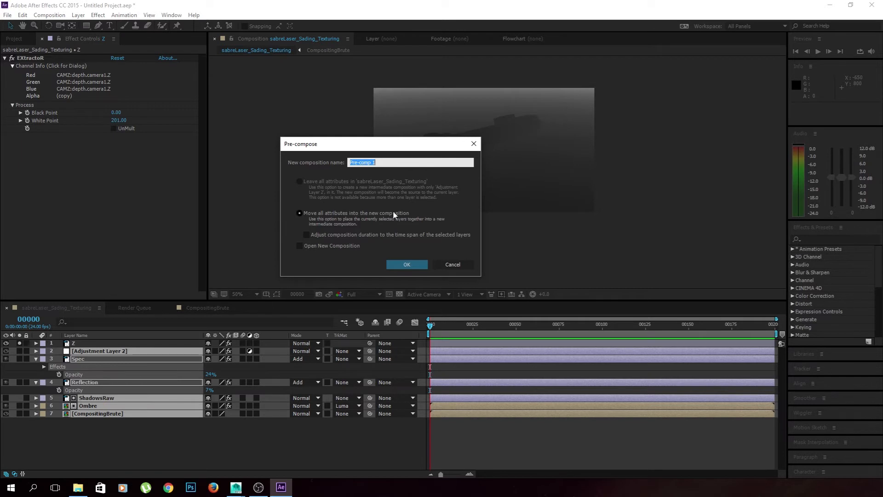
pyautogui.write('Compso')
pyautogui.press('Return')
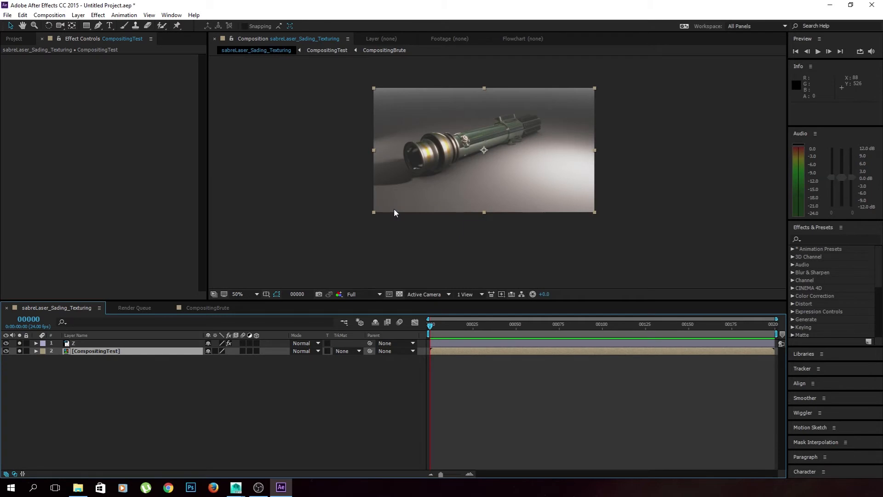
pyautogui.click(151, 427)
# Step: Compare the Z and CompositingTest layers by soloing each in turn, and leave both unsoloed
pyautogui.scroll(1, 364, 197)
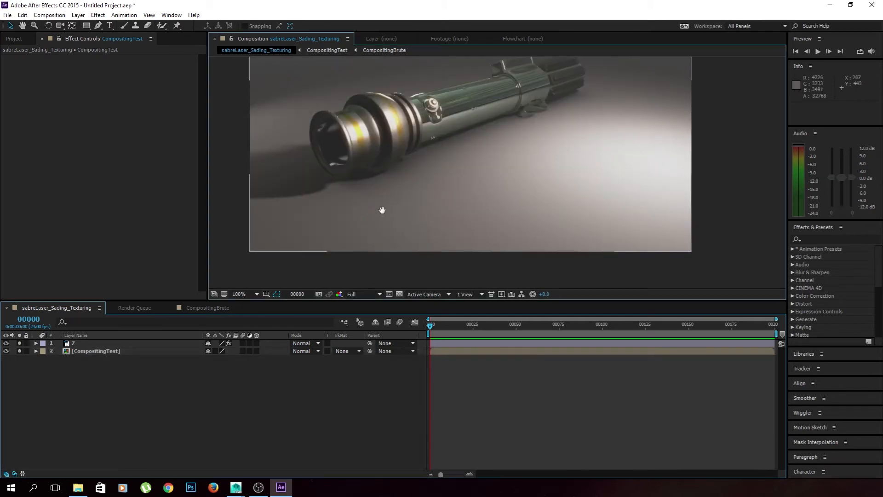
pyautogui.scroll(-1, 376, 236)
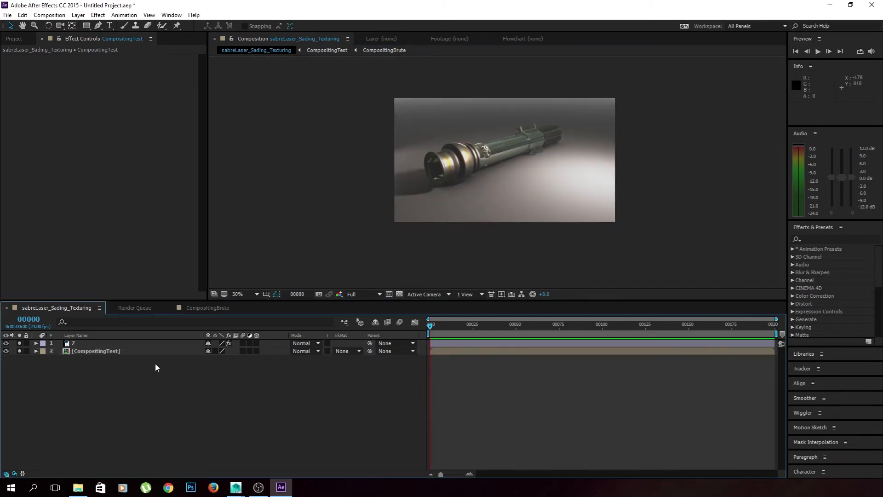
pyautogui.click(20, 343)
pyautogui.click(19, 350)
pyautogui.click(19, 343)
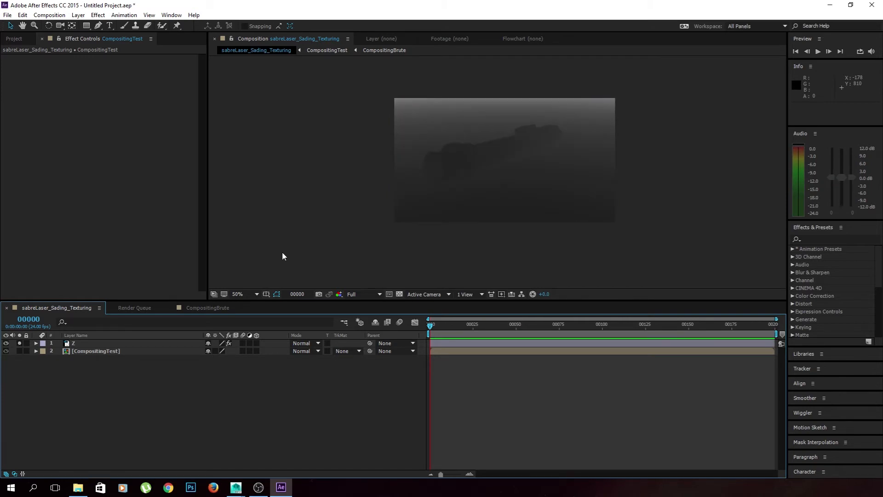
pyautogui.scroll(1, 471, 172)
pyautogui.keyDown('alt'); pyautogui.click(20, 350); pyautogui.keyUp('alt')
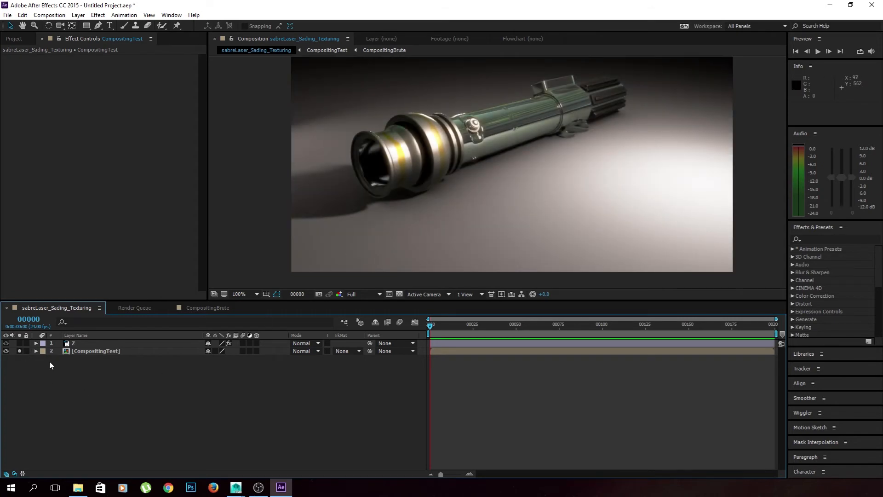
pyautogui.click(19, 351)
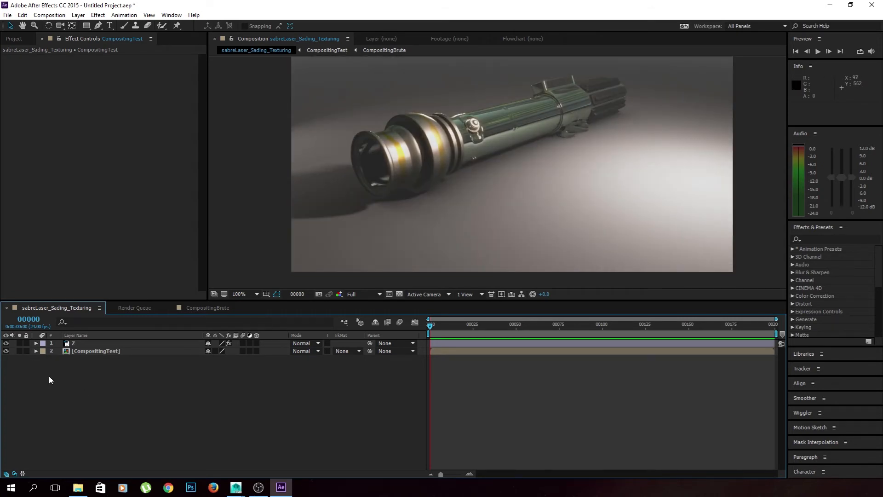
# Step: Set the Z layer's opacity to 100%, leaving its EXtractoR channel assignment as it is
pyautogui.click(96, 343)
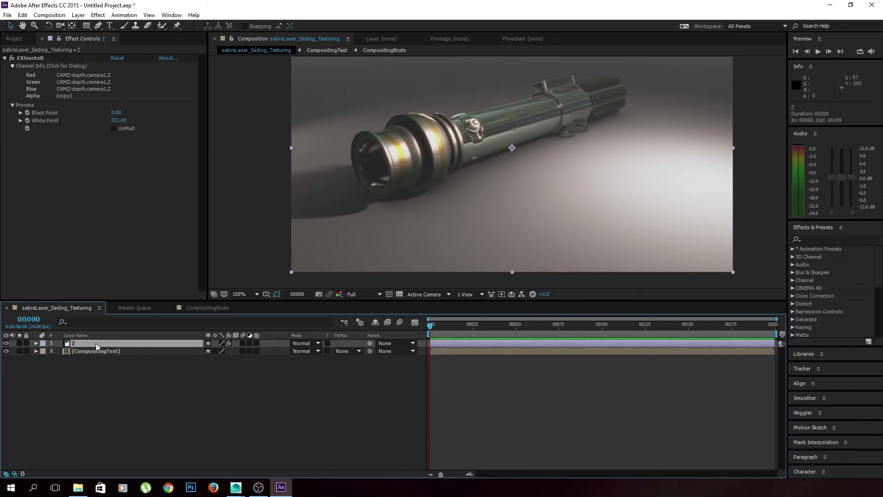
pyautogui.click(65, 97)
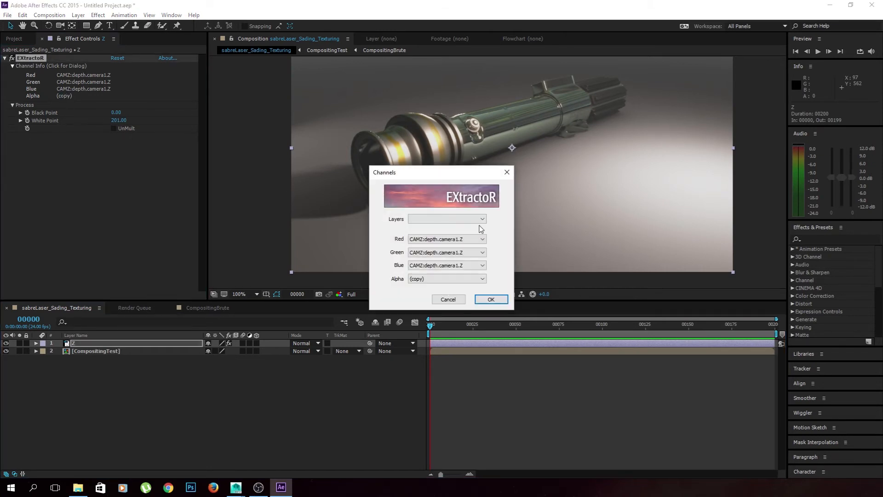
pyautogui.click(448, 300)
pyautogui.click(91, 343)
pyautogui.press('t')
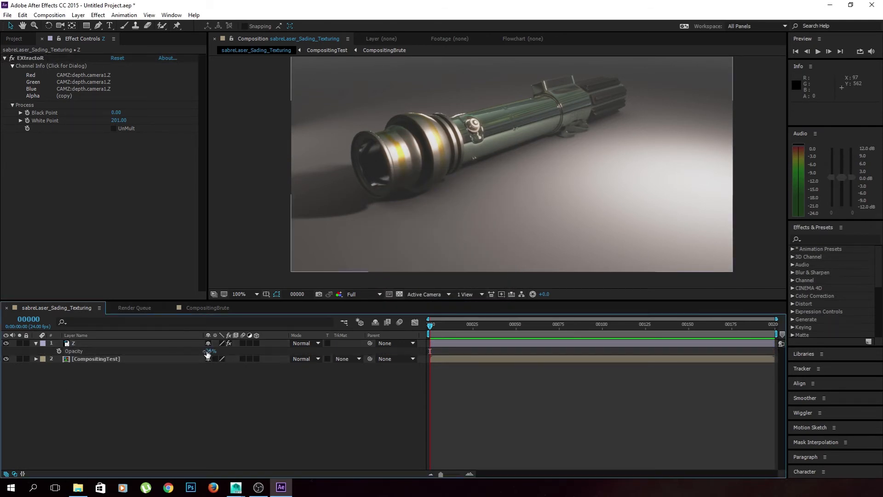
pyautogui.moveTo(216, 353); pyautogui.dragTo(374, 358)
pyautogui.scroll(-2, 496, 154)
pyautogui.scroll(2, 496, 153)
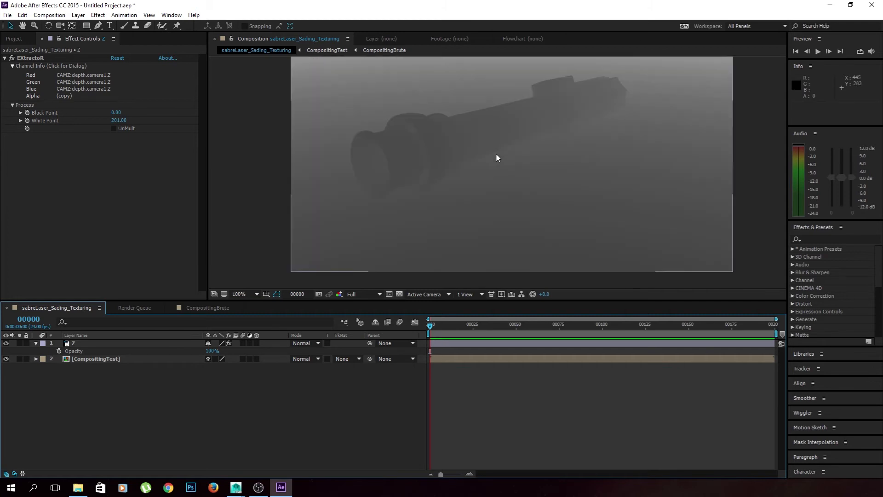
# Step: Raise the Z layer's EXtractoR White Point further and set its Black Point to -10
pyautogui.moveTo(119, 120); pyautogui.dragTo(171, 123)
pyautogui.moveTo(116, 112); pyautogui.dragTo(87, 138)
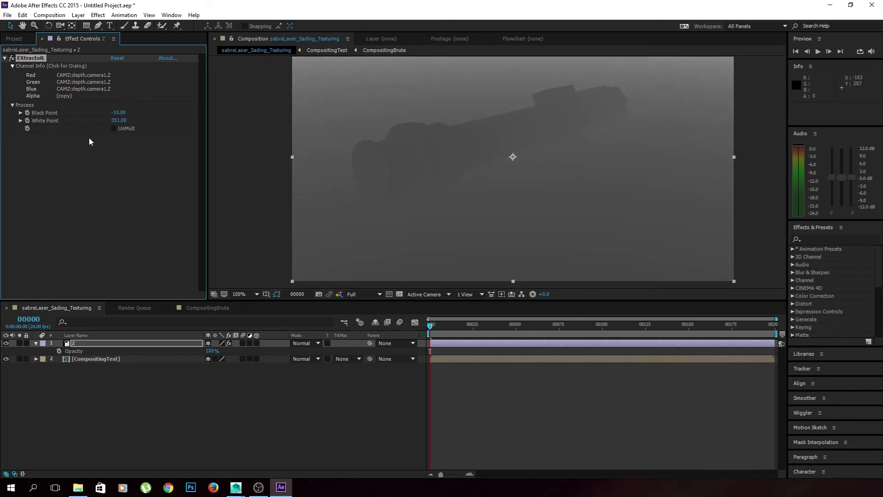
pyautogui.moveTo(119, 113); pyautogui.dragTo(123, 114)
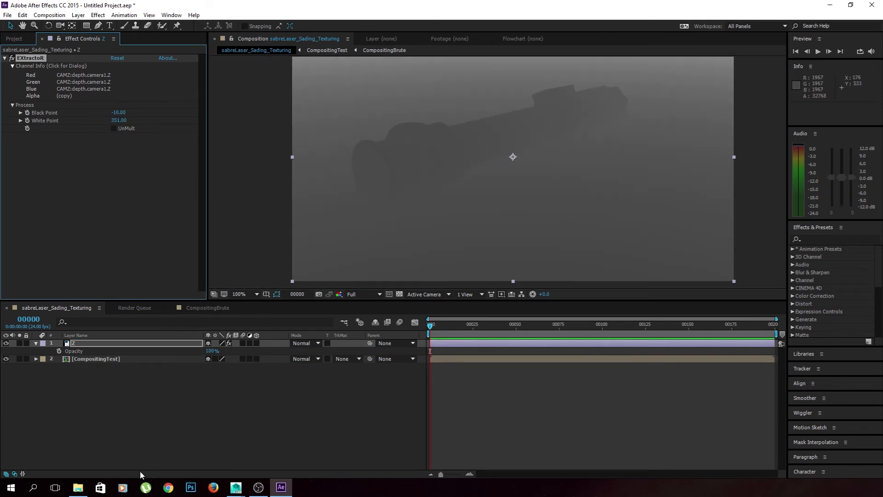
pyautogui.click(274, 354)
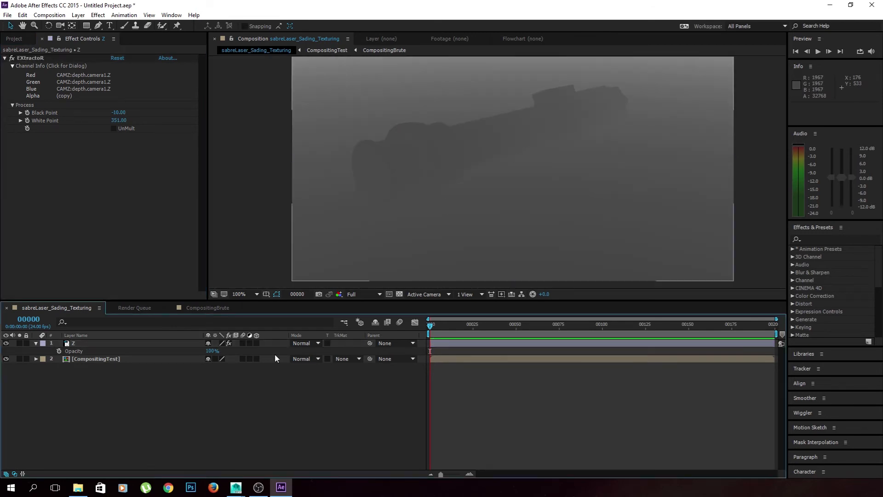
# Step: Set the CompositingTest layer's track matte to Luma Matte "Z" and check the whole frame
pyautogui.click(104, 361)
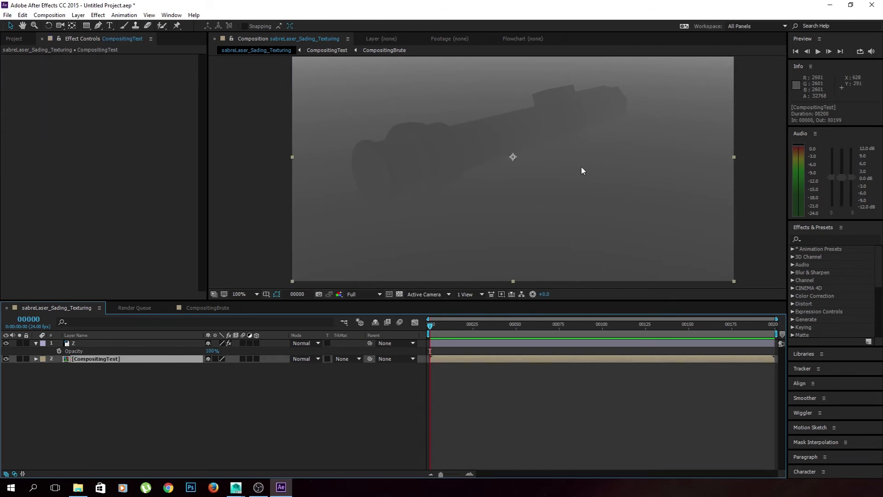
pyautogui.click(351, 358)
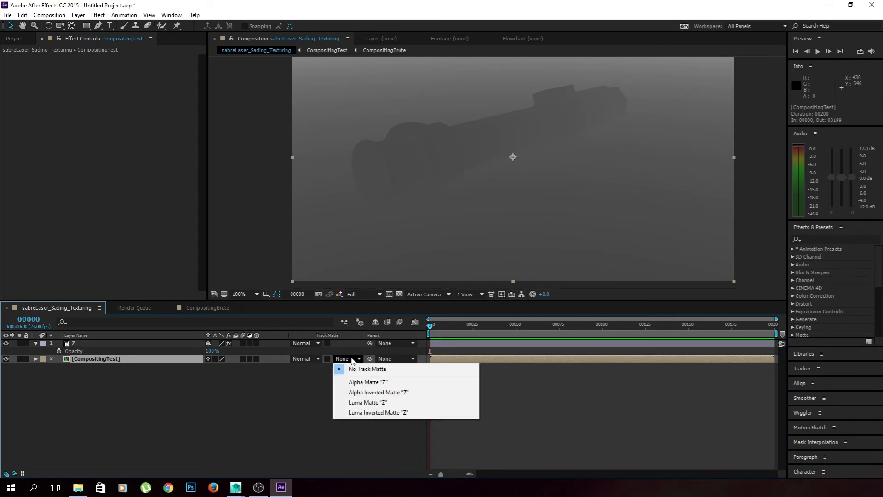
pyautogui.click(364, 403)
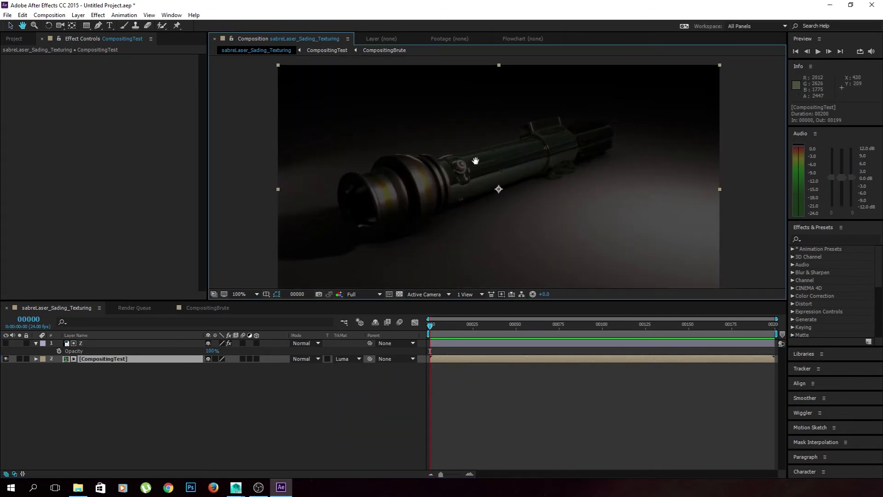
pyautogui.scroll(-2, 475, 161)
pyautogui.moveTo(476, 161); pyautogui.dragTo(485, 133)
pyautogui.click(180, 345)
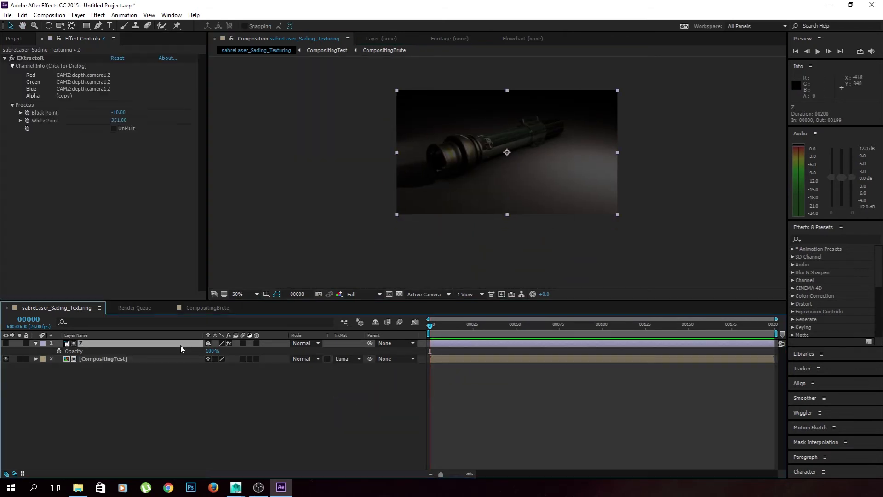
# Step: Try an EXtractoR White Point of 911 on the Z layer and make the layer visible to check the depth pass
pyautogui.moveTo(121, 120); pyautogui.dragTo(153, 125)
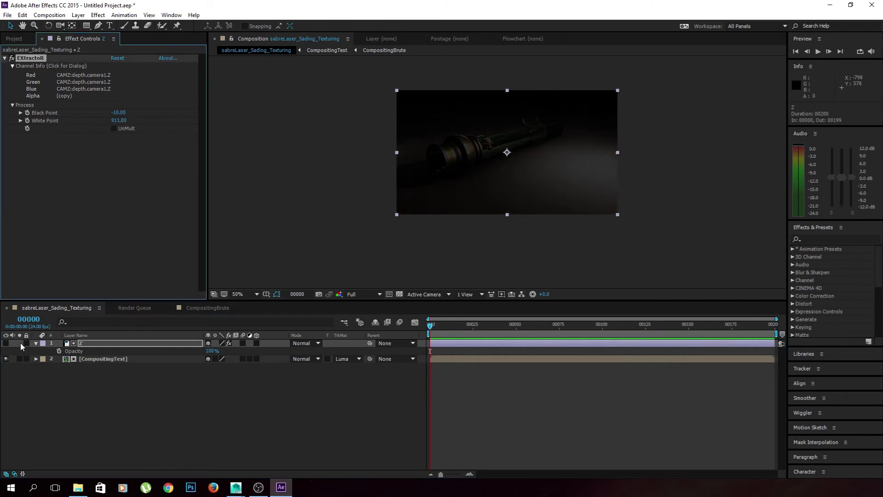
pyautogui.click(6, 343)
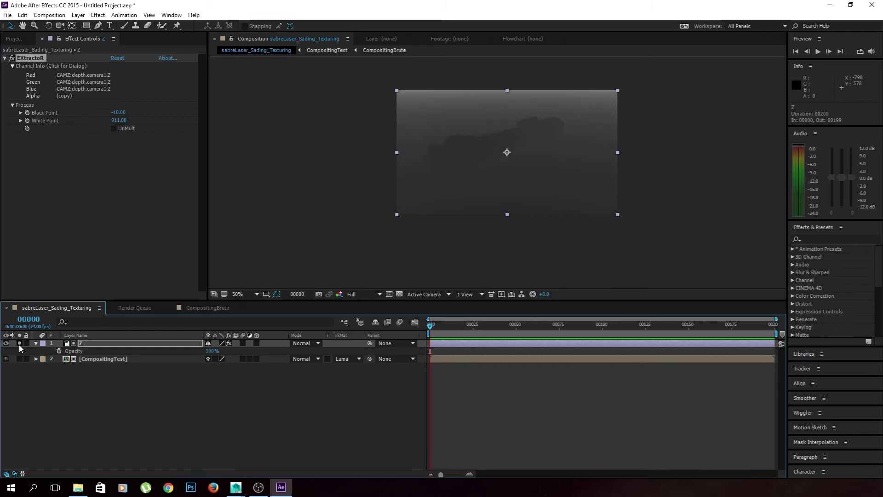
pyautogui.click(124, 358)
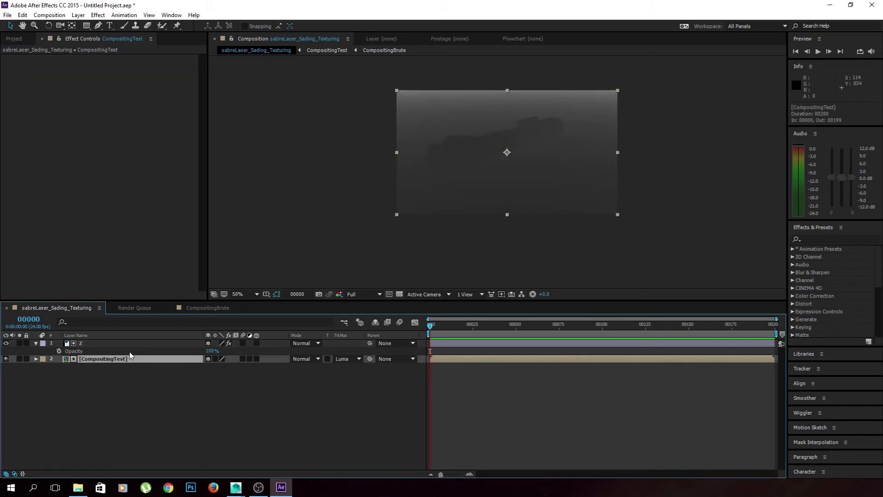
# Step: Lower the Z layer's EXtractoR White Point to 91, hide the layer and check the matted frame
pyautogui.click(122, 344)
pyautogui.press('.')
pyautogui.moveTo(118, 120); pyautogui.dragTo(83, 134)
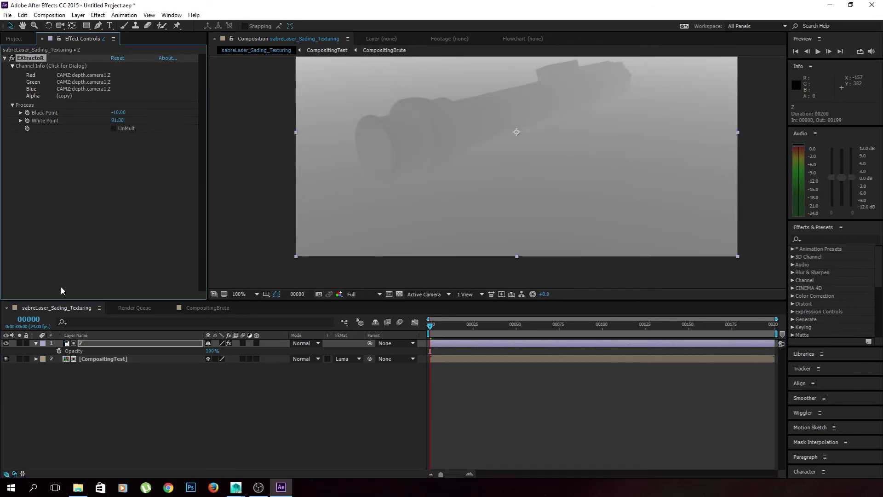
pyautogui.click(6, 343)
pyautogui.scroll(-1, 458, 168)
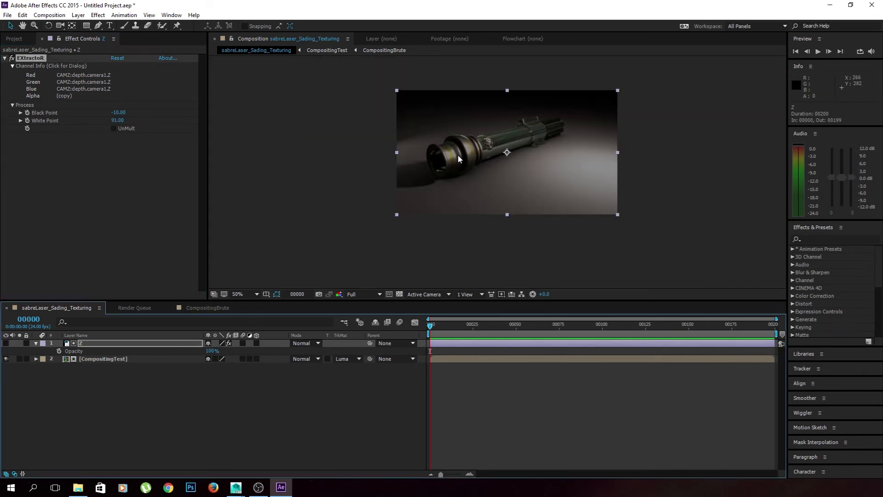
pyautogui.scroll(1, 448, 162)
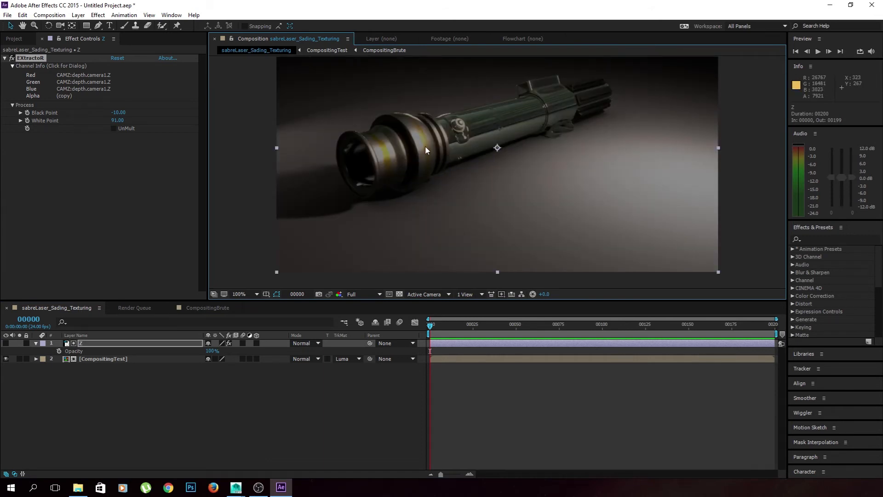
# Step: Duplicate the CompositingTest layer and select the lower copy
pyautogui.click(98, 376)
pyautogui.click(108, 359)
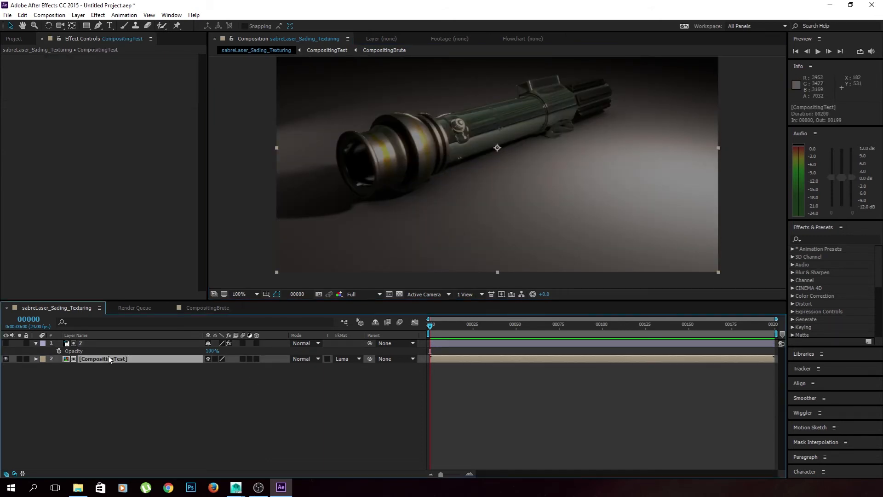
pyautogui.hotkey('ctrl', 'd')
pyautogui.click(93, 366)
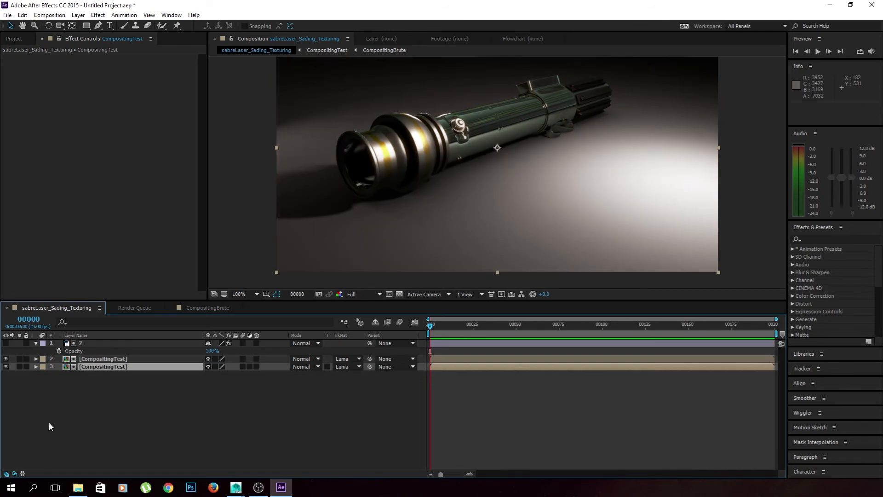
# Step: Add a Curves effect to the lower CompositingTest copy, raising the shadows and lowering the highlights of the RGB curve
pyautogui.rightClick(71, 173)
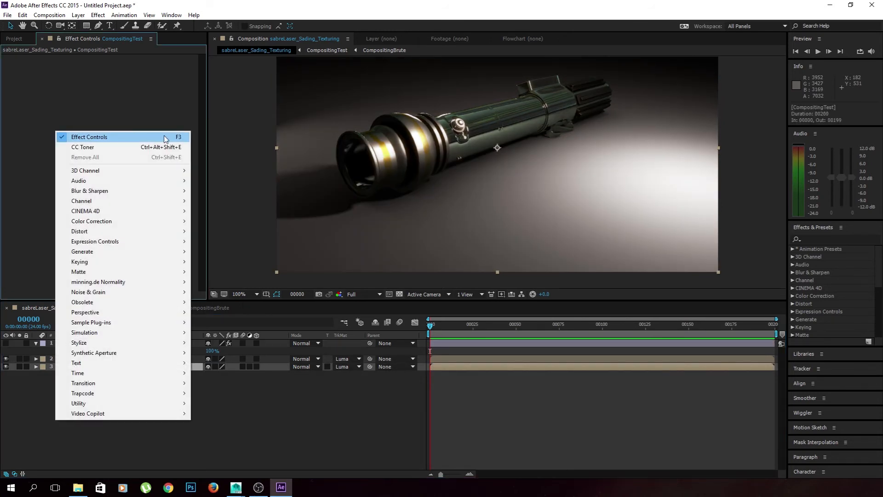
pyautogui.moveTo(139, 218)
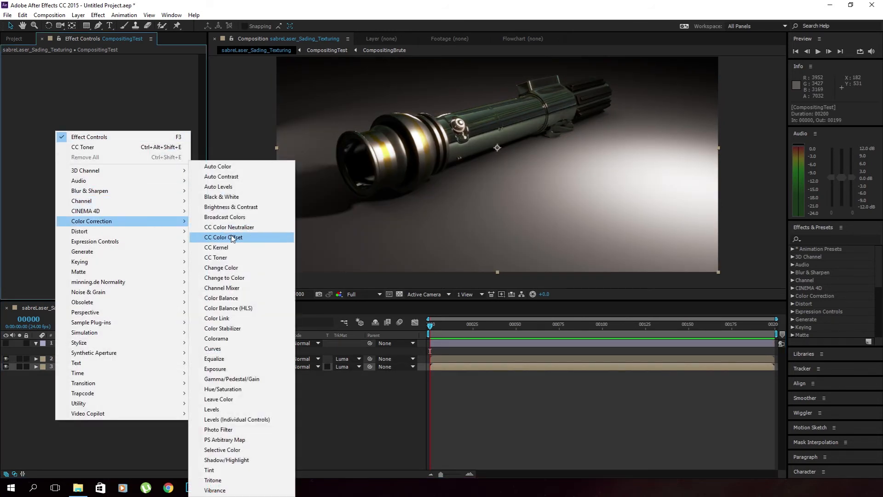
pyautogui.click(225, 348)
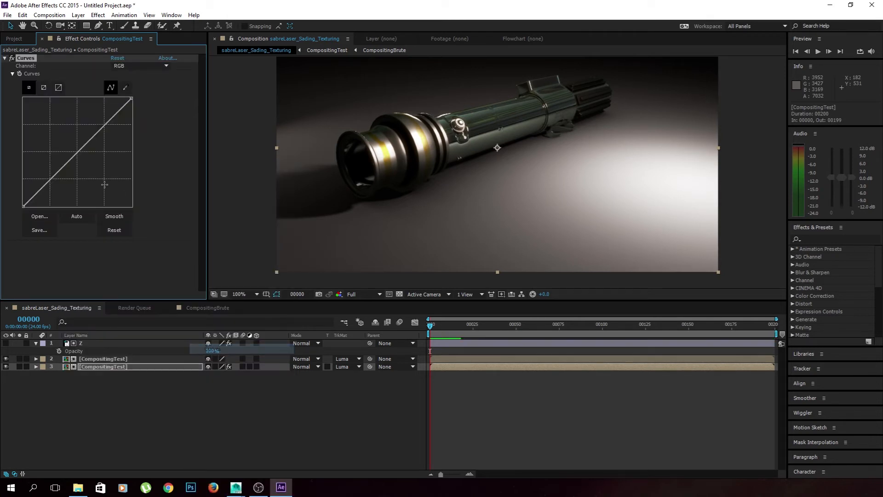
pyautogui.moveTo(59, 174); pyautogui.dragTo(47, 167)
pyautogui.moveTo(86, 122); pyautogui.dragTo(111, 135)
# Step: Solo the lower CompositingTest copy and set it to No Track Matte
pyautogui.click(19, 366)
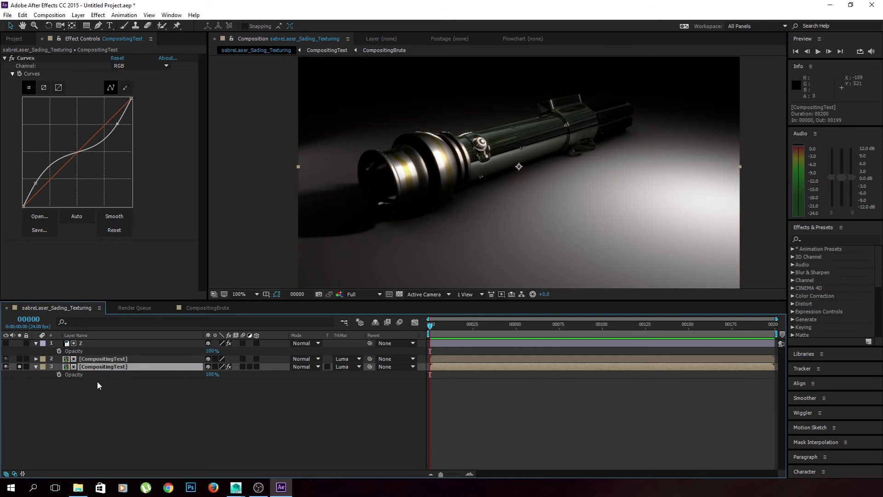
pyautogui.click(350, 367)
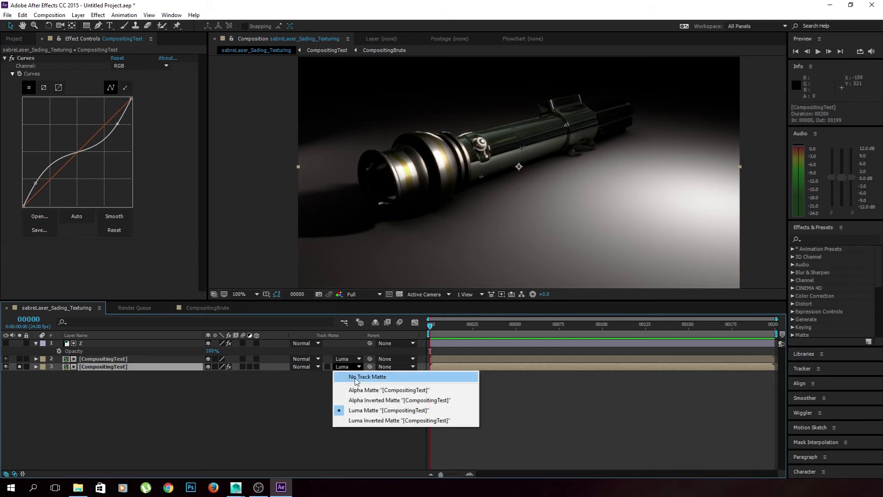
pyautogui.click(357, 377)
pyautogui.click(346, 366)
pyautogui.click(349, 375)
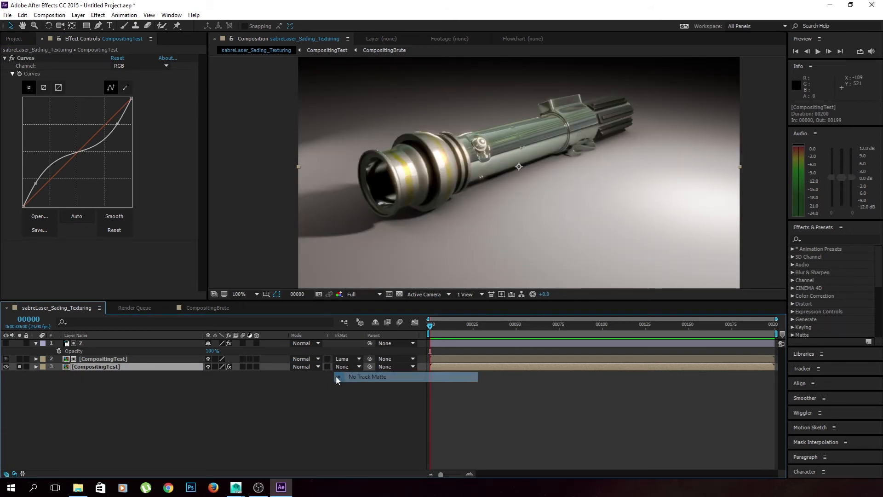
# Step: Refine the lower copy's RGB curve with slightly lifted shadows and slightly lower highlights, and collapse the Curves effect
pyautogui.moveTo(37, 184); pyautogui.dragTo(33, 183)
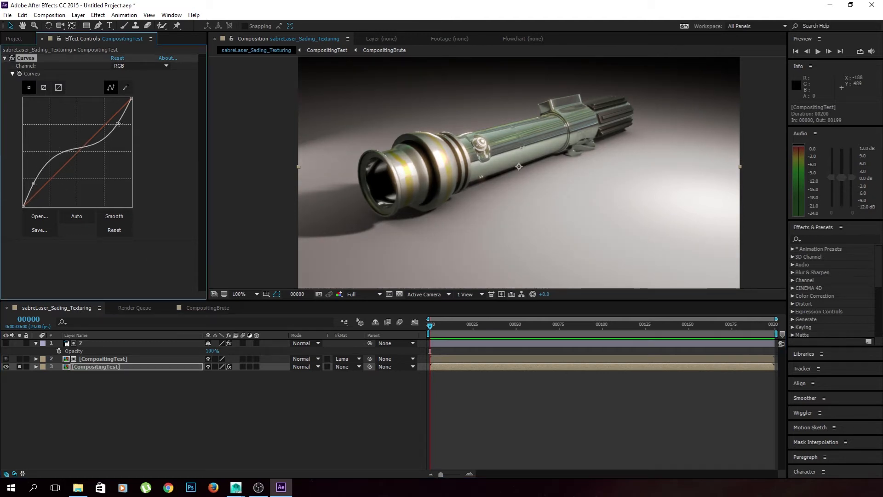
pyautogui.moveTo(119, 123); pyautogui.dragTo(121, 124)
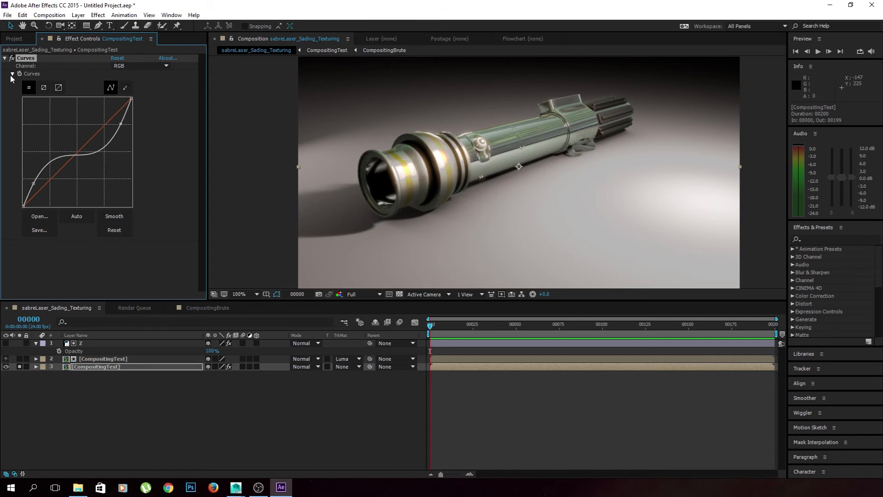
pyautogui.click(4, 58)
# Step: Add a Hue/Saturation effect to the lower CompositingTest copy with Master Saturation at -50
pyautogui.rightClick(39, 122)
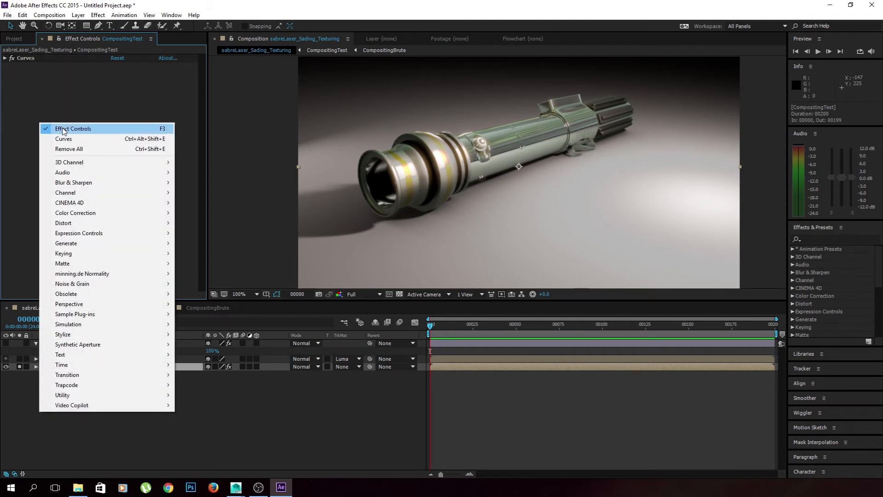
pyautogui.moveTo(92, 213)
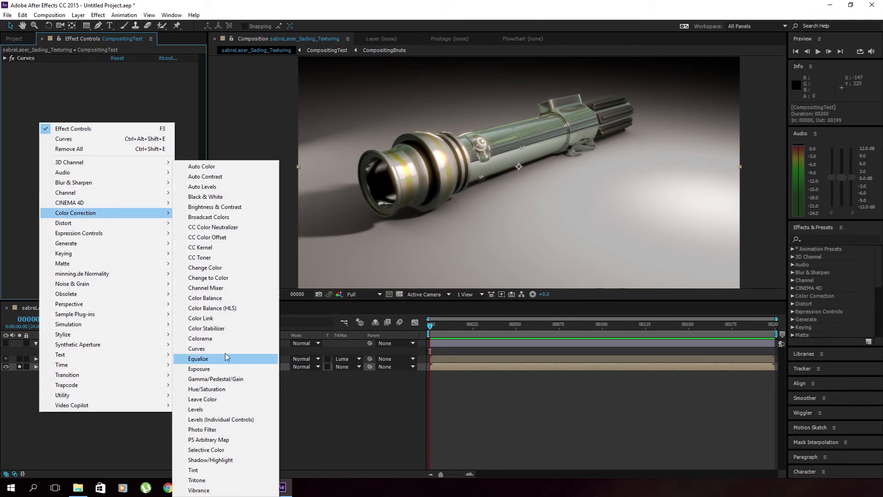
pyautogui.click(206, 389)
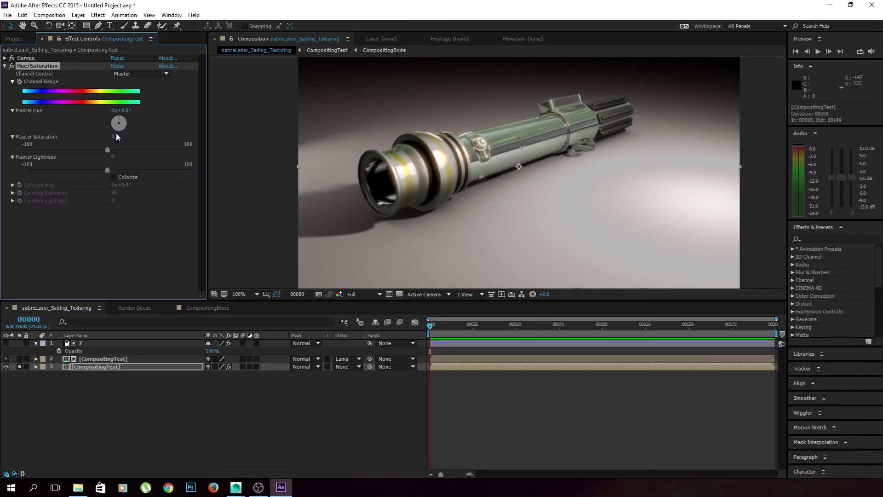
pyautogui.moveTo(107, 150); pyautogui.dragTo(67, 148)
pyautogui.click(163, 408)
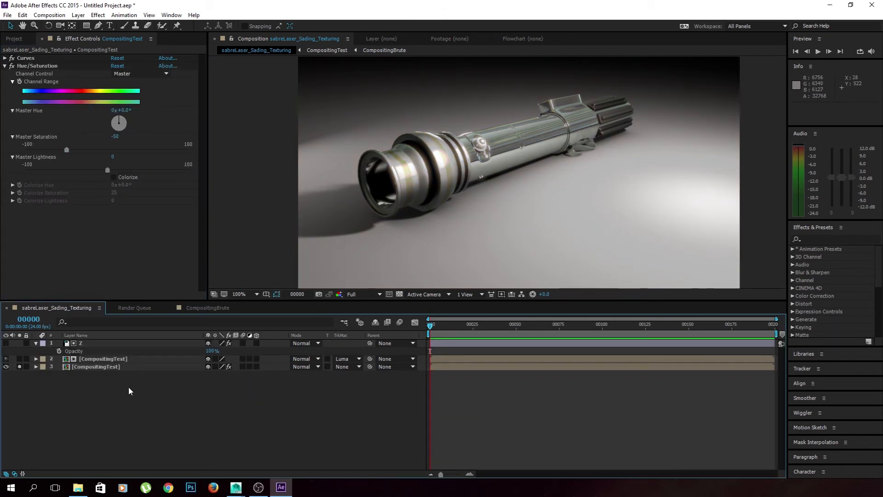
# Step: Unsolo the lower CompositingTest copy and compare the frame with the upper, matted copy hidden and shown
pyautogui.click(19, 367)
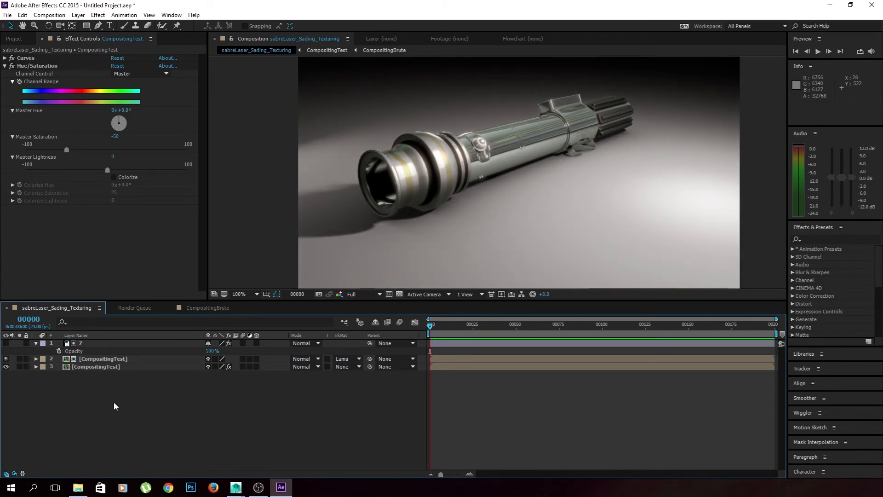
pyautogui.click(101, 359)
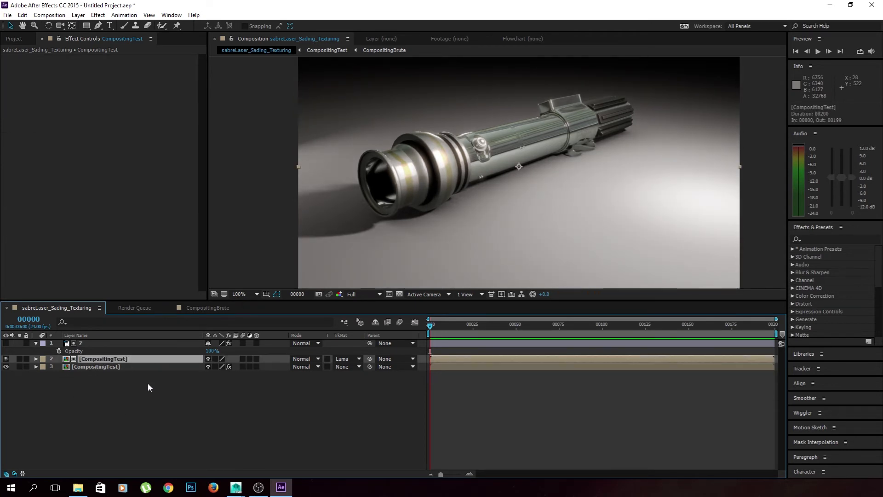
pyautogui.click(6, 360)
pyautogui.click(6, 359)
# Step: Make the Z layer visible and set its EXtractoR White Point to 131
pyautogui.click(110, 344)
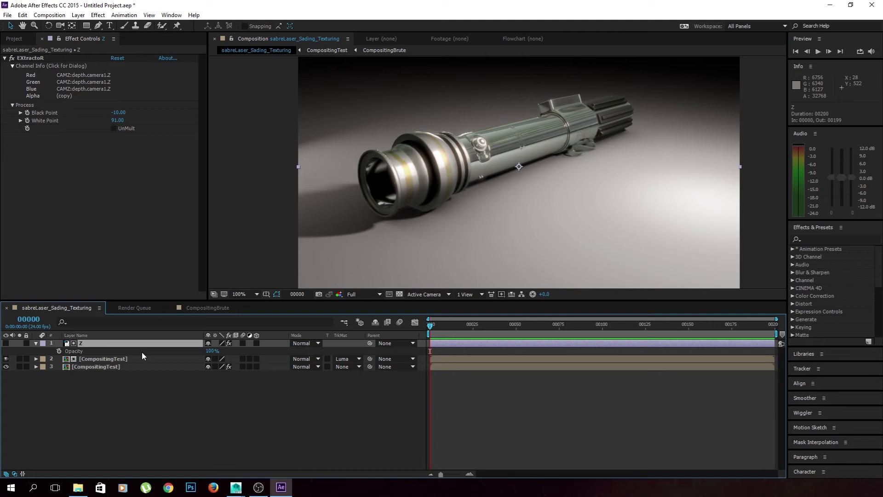
pyautogui.click(132, 387)
pyautogui.click(5, 343)
pyautogui.press(',')
pyautogui.press(',')
pyautogui.press('.')
pyautogui.press('.')
pyautogui.press(',')
pyautogui.press(',')
pyautogui.moveTo(120, 120); pyautogui.dragTo(103, 208)
# Step: Add a Curves effect to the Z layer and pull its RGB curve down to darken the depth pass's foreground
pyautogui.rightClick(76, 168)
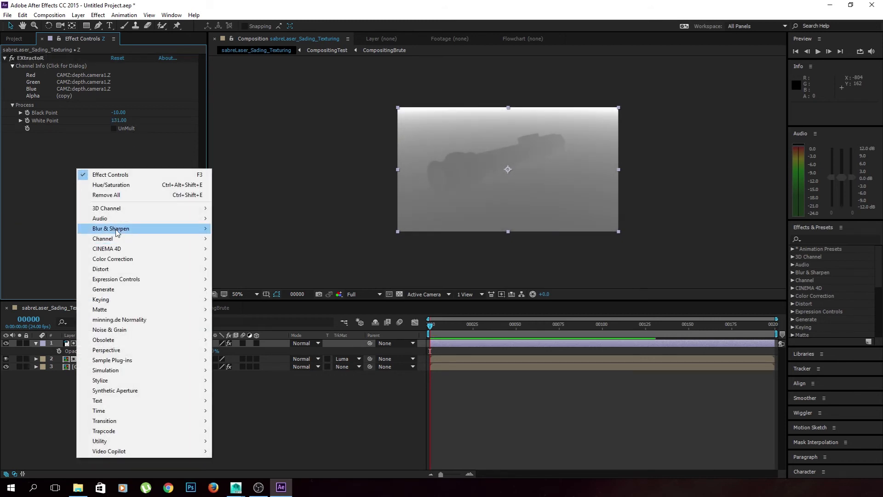
pyautogui.moveTo(127, 260)
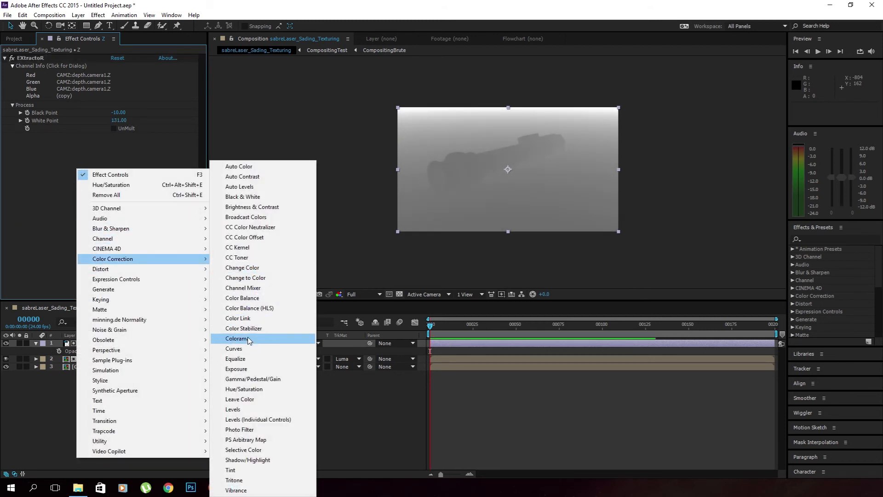
pyautogui.click(234, 348)
pyautogui.moveTo(63, 228); pyautogui.dragTo(79, 244)
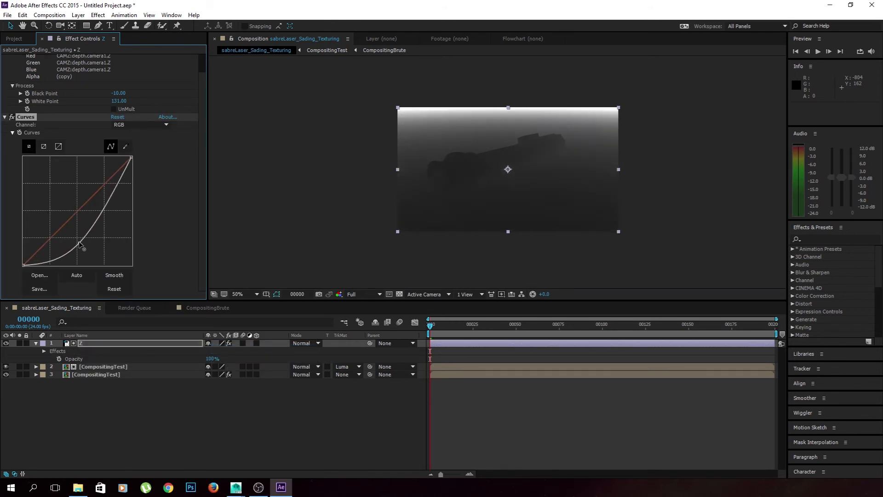
pyautogui.moveTo(105, 203); pyautogui.dragTo(104, 201)
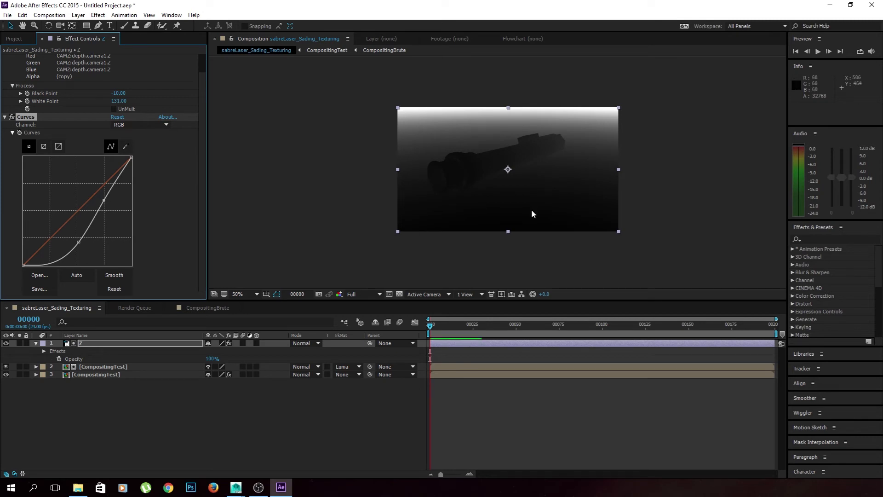
# Step: Compare the darkened depth pass with the composited frame by hiding and showing the Z layer, leaving it visible
pyautogui.click(203, 382)
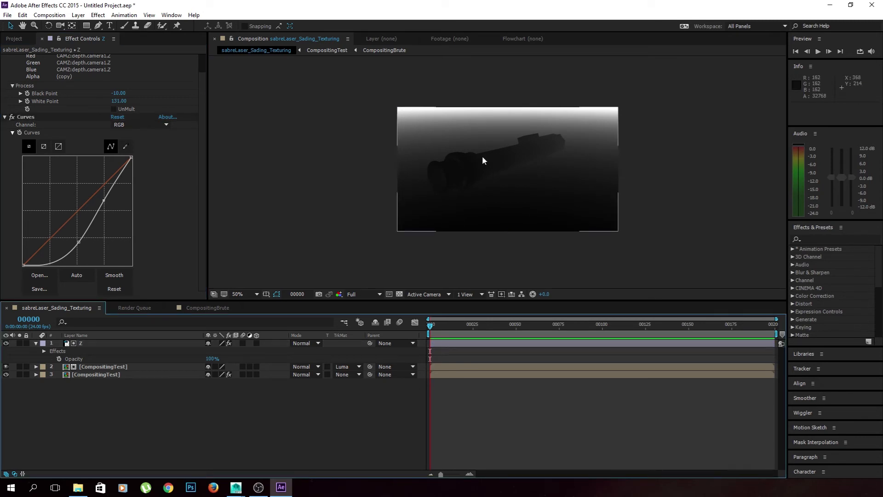
pyautogui.scroll(2, 482, 156)
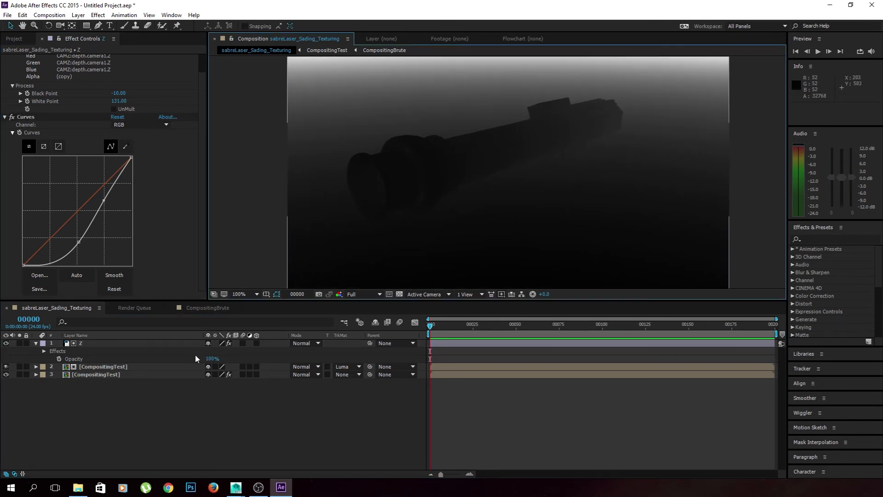
pyautogui.click(6, 343)
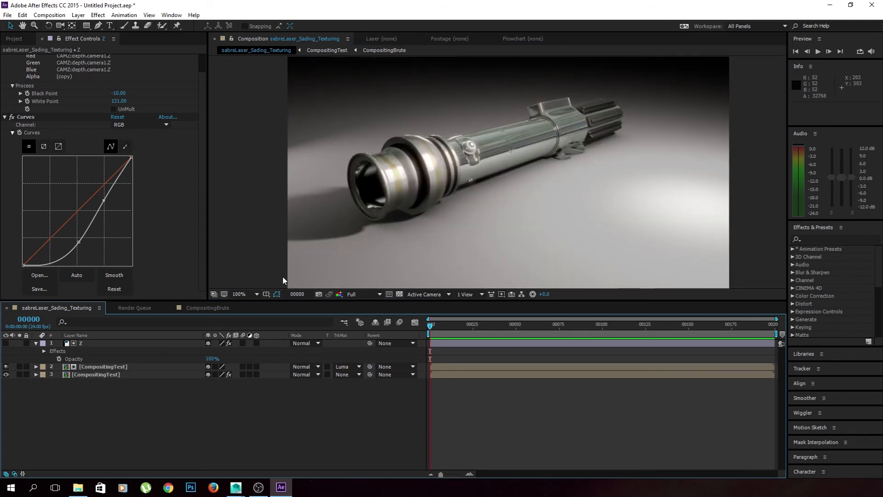
pyautogui.scroll(-2, 492, 216)
pyautogui.scroll(2, 492, 214)
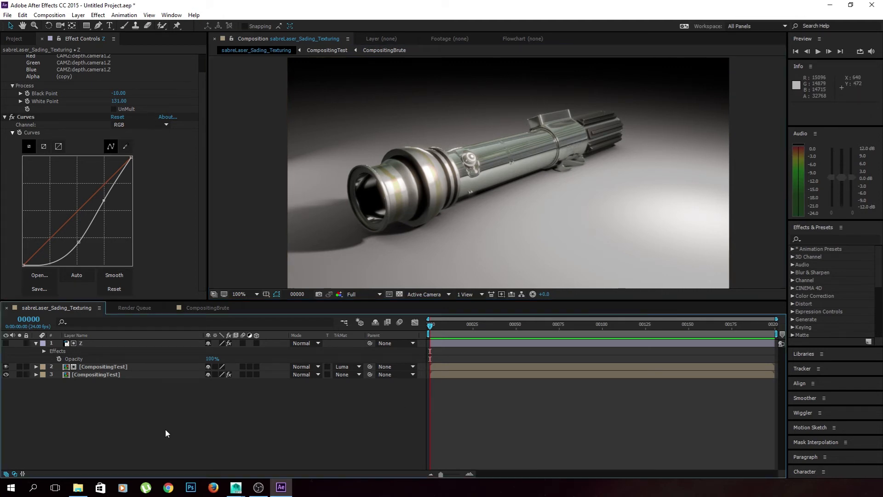
pyautogui.click(95, 345)
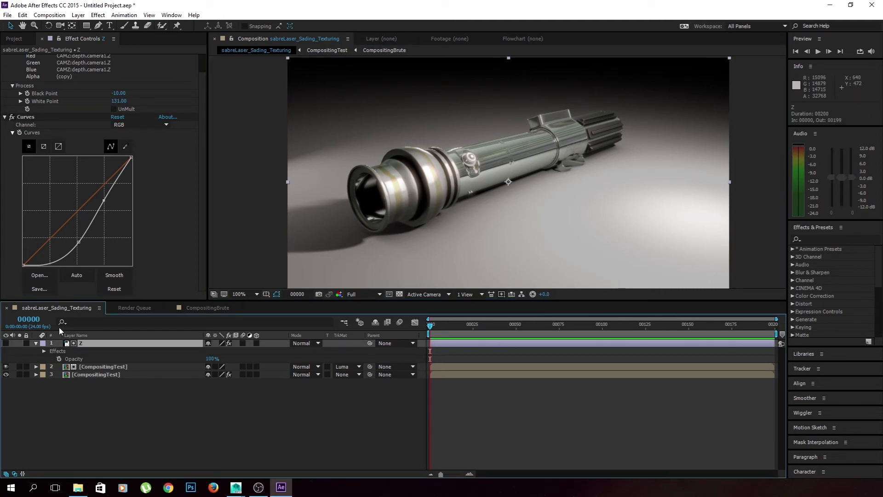
pyautogui.click(6, 343)
pyautogui.click(6, 343)
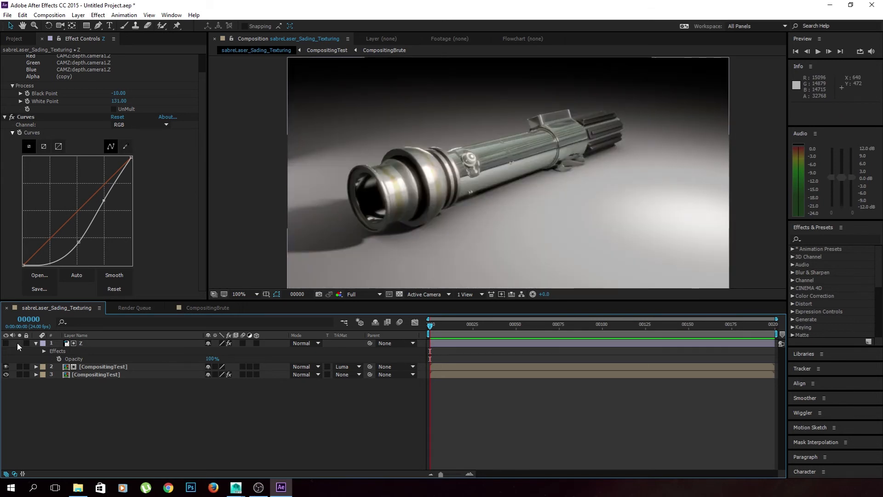
pyautogui.click(6, 343)
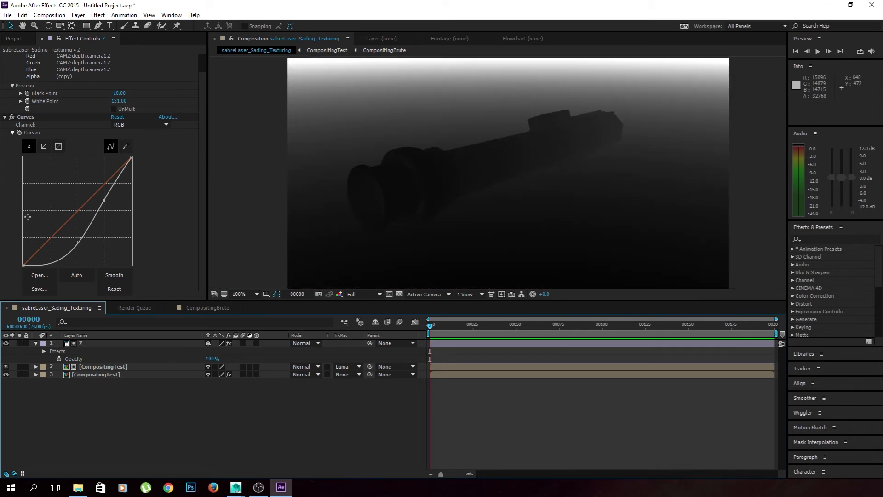
# Step: Add an Invert effect to the Z layer, after the Curves effect, to swap the depth pass's near and far tones
pyautogui.click(5, 118)
pyautogui.rightClick(54, 182)
pyautogui.click(35, 197)
pyautogui.click(87, 344)
pyautogui.rightClick(48, 222)
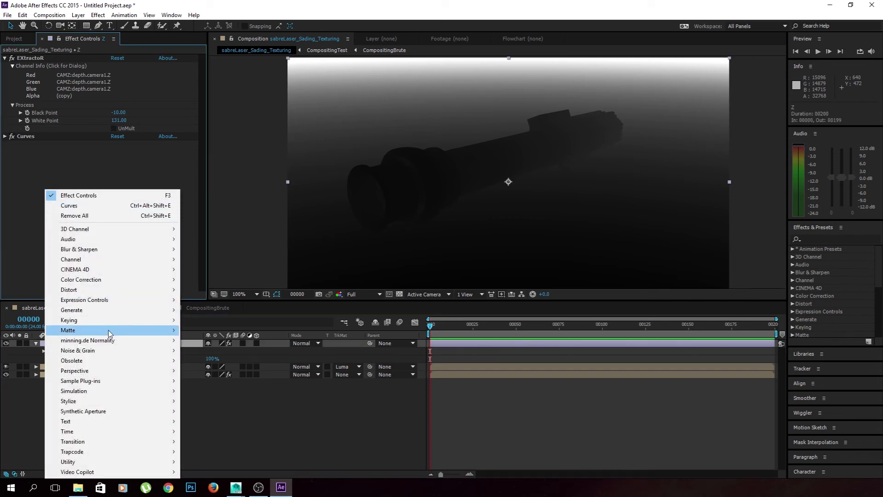
pyautogui.moveTo(108, 330)
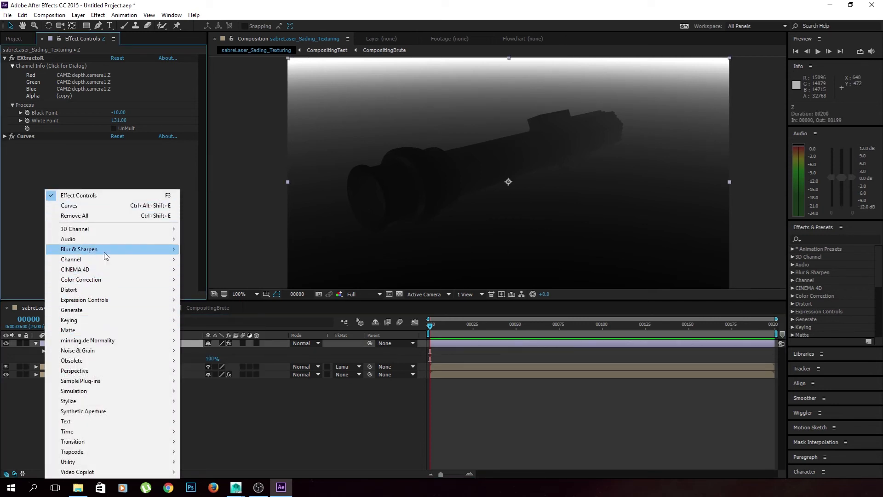
pyautogui.moveTo(115, 259)
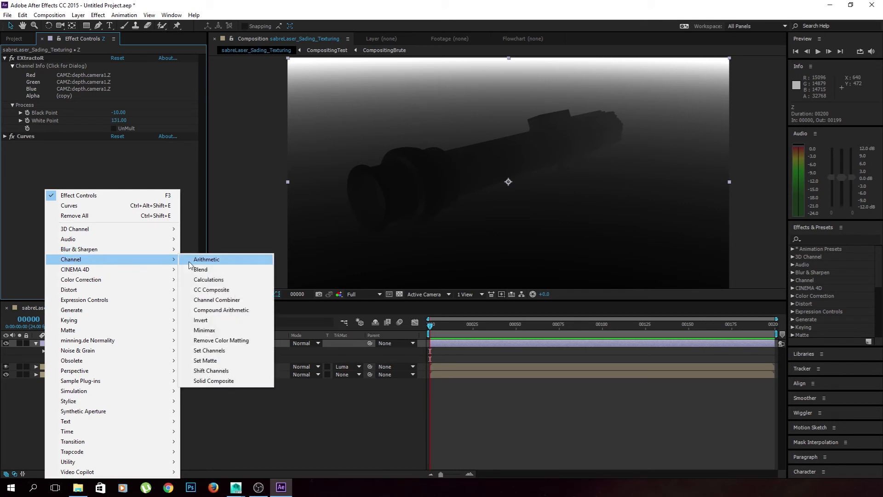
pyautogui.click(231, 319)
pyautogui.scroll(-2, 373, 227)
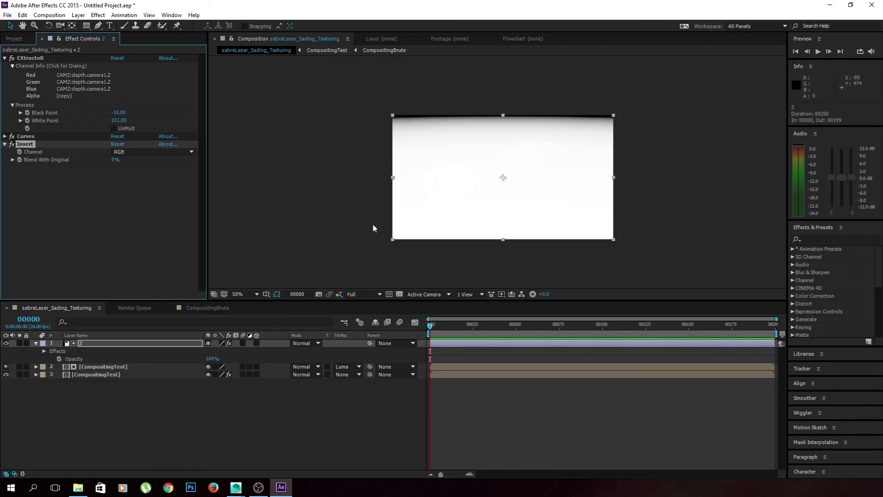
# Step: Pull the Z layer's RGB curve well above the diagonal to bring out grey separation between the lightsaber and the ground
pyautogui.scroll(2, 563, 169)
pyautogui.scroll(-2, 532, 173)
pyautogui.click(4, 137)
pyautogui.moveTo(80, 242); pyautogui.dragTo(62, 226)
pyautogui.moveTo(105, 206); pyautogui.dragTo(88, 183)
pyautogui.moveTo(63, 226); pyautogui.dragTo(52, 222)
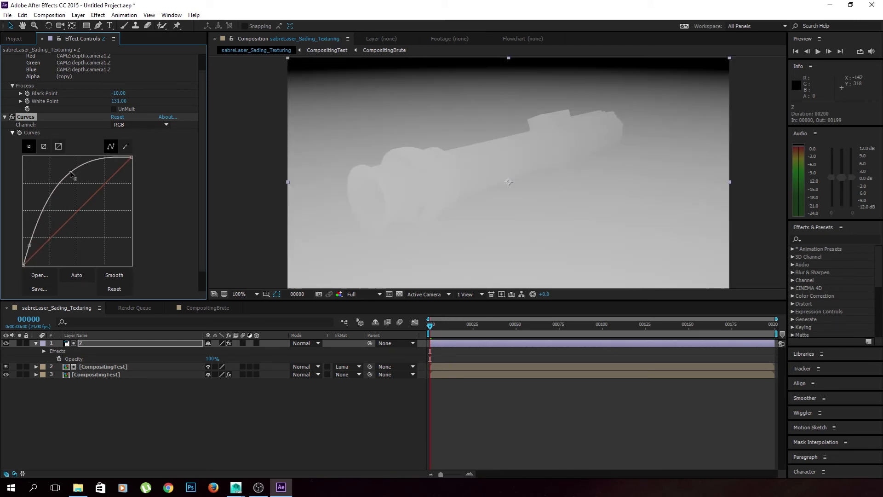
pyautogui.scroll(-2, 548, 119)
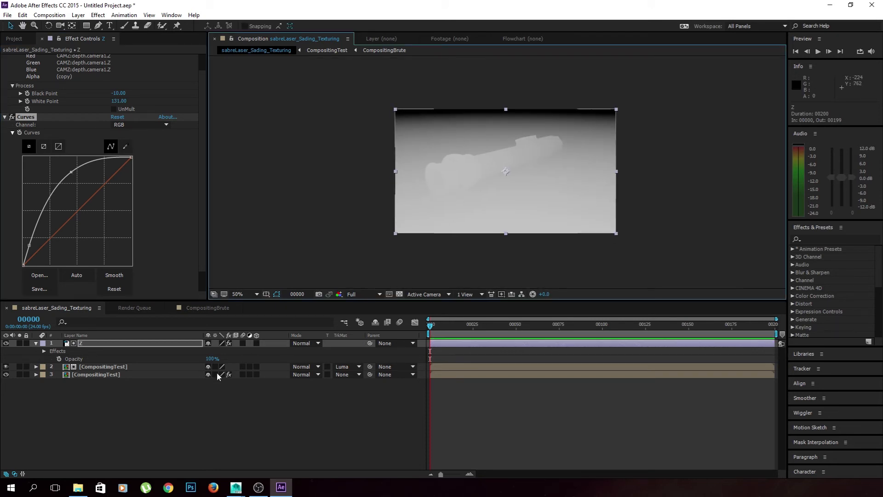
# Step: Hide the Z layer and compare Alpha Matte, No Track Matte and Luma Matte on the upper CompositingTest copy, ending on Luma Matte "Z"
pyautogui.click(5, 343)
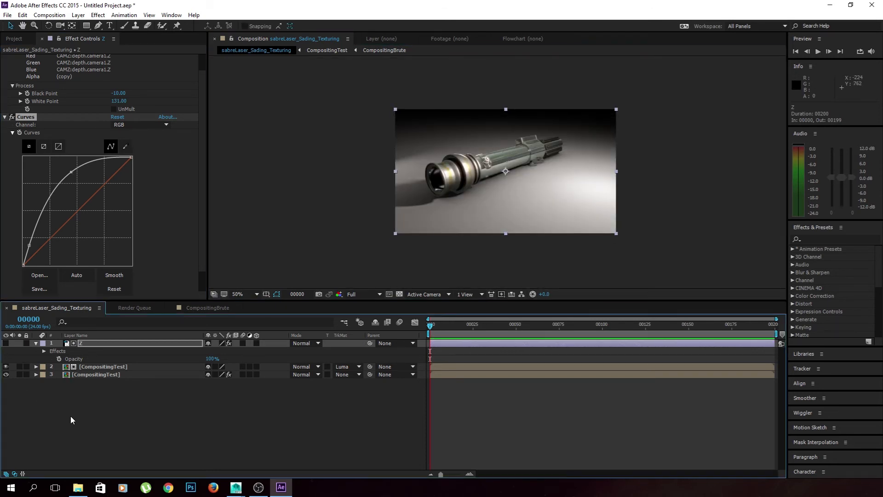
pyautogui.scroll(2, 381, 186)
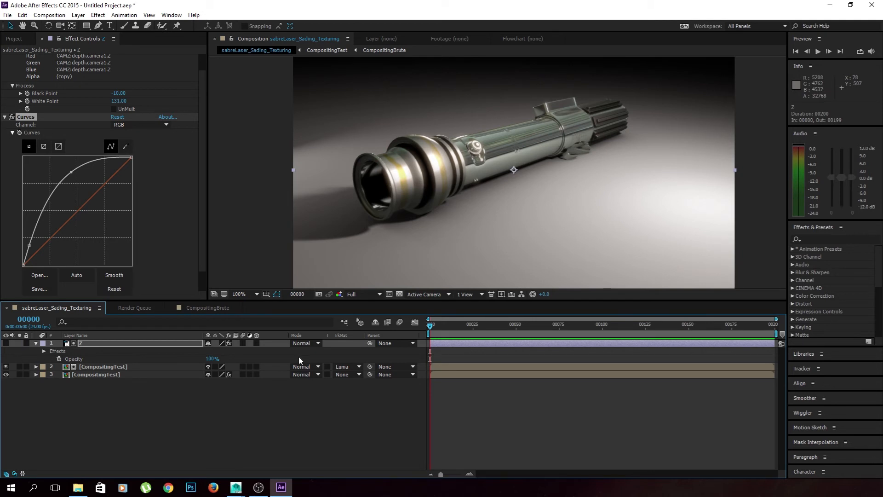
pyautogui.click(97, 345)
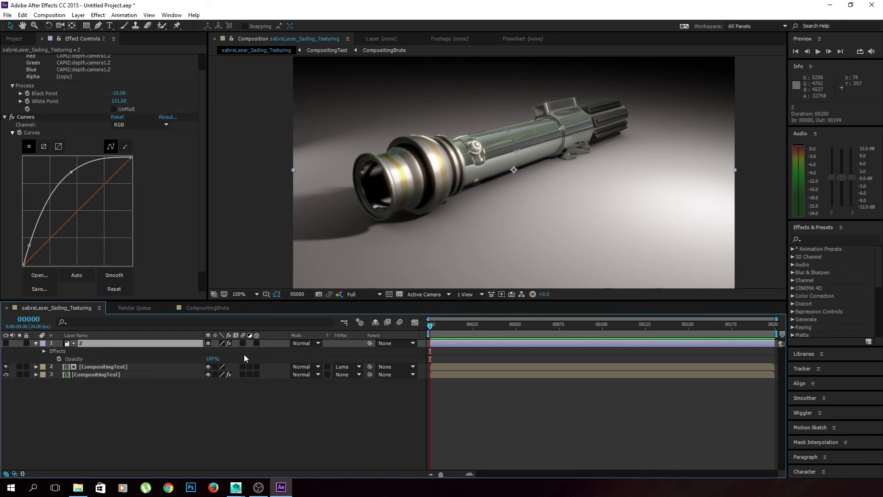
pyautogui.click(338, 367)
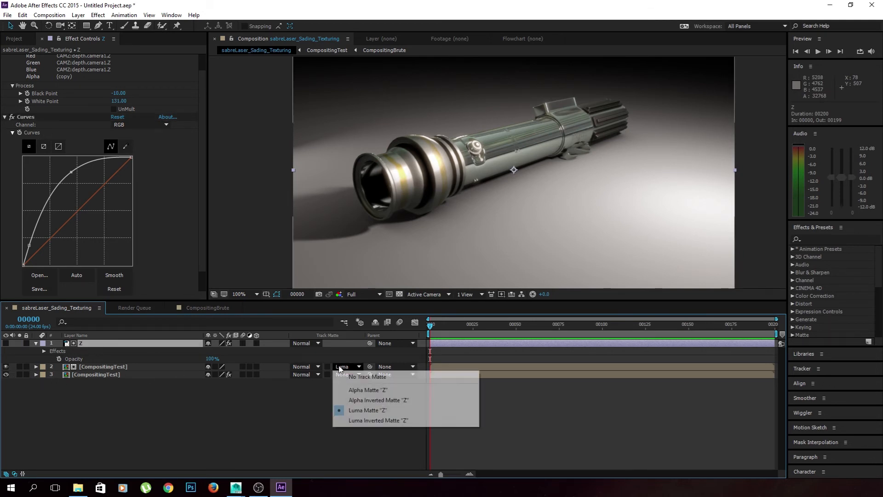
pyautogui.click(354, 391)
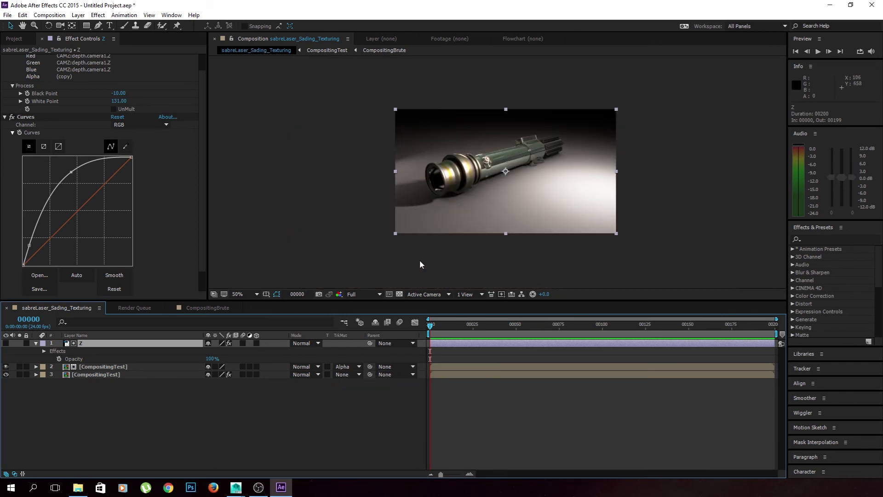
pyautogui.click(341, 368)
pyautogui.click(367, 376)
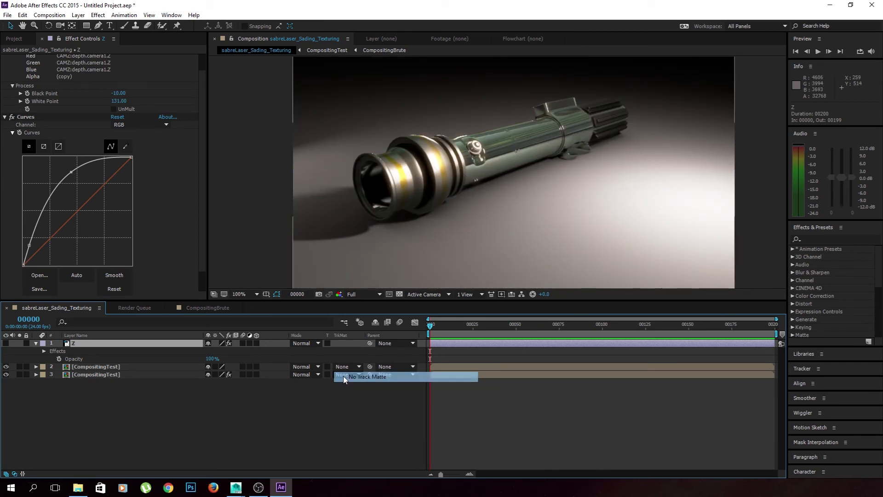
pyautogui.click(343, 366)
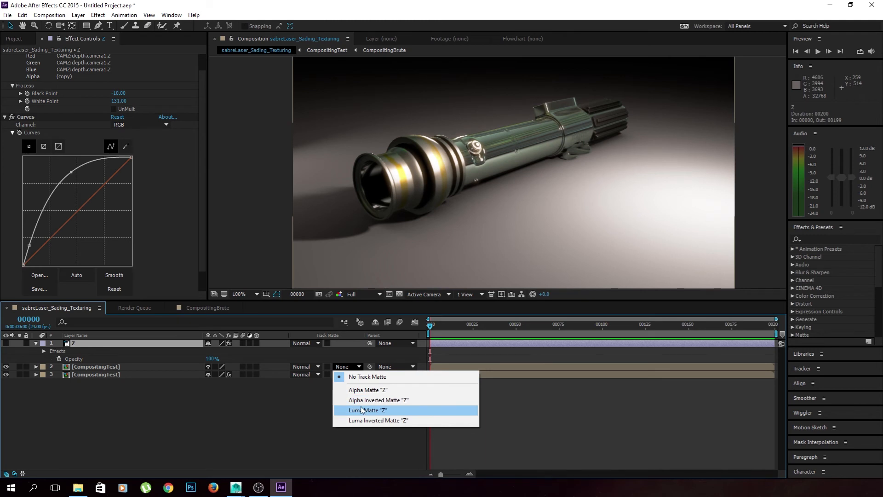
pyautogui.click(363, 409)
# Step: Examine the luma-matted lightsaber composite both in close-up and as a full frame
pyautogui.press(',')
pyautogui.press('.')
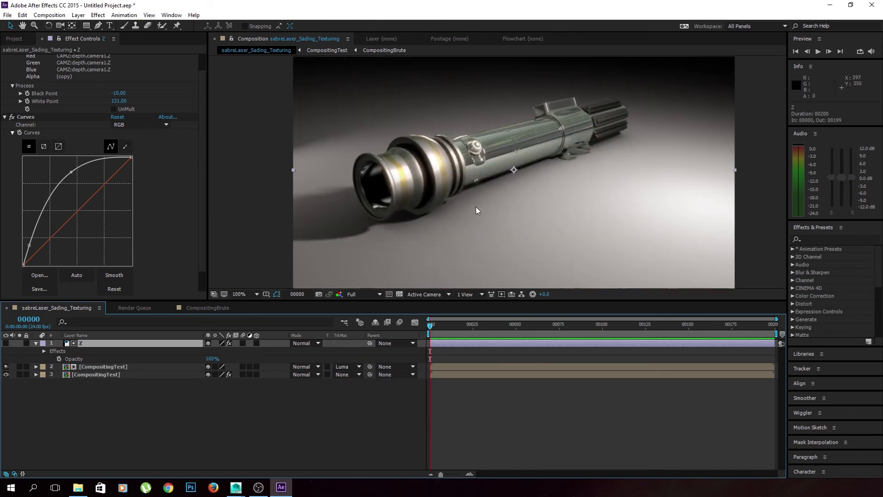
pyautogui.press(',')
pyautogui.press('.')
pyautogui.press('.')
pyautogui.scroll(-2, 638, 89)
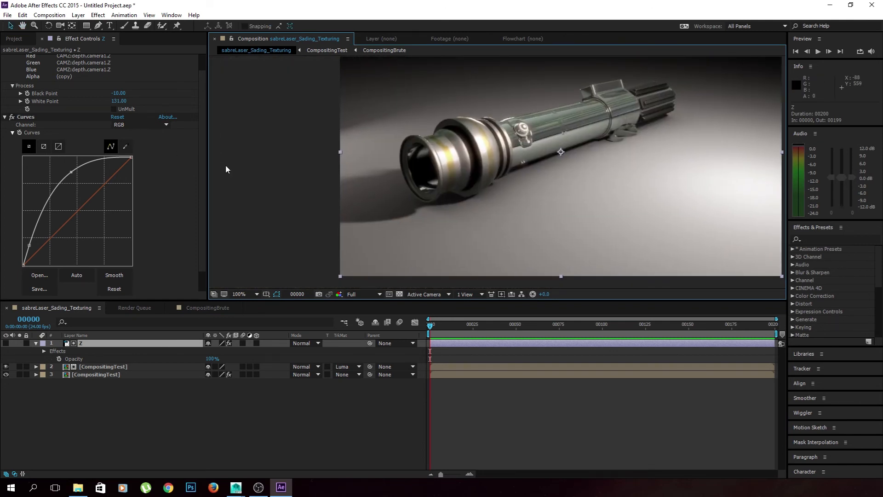
pyautogui.press(',')
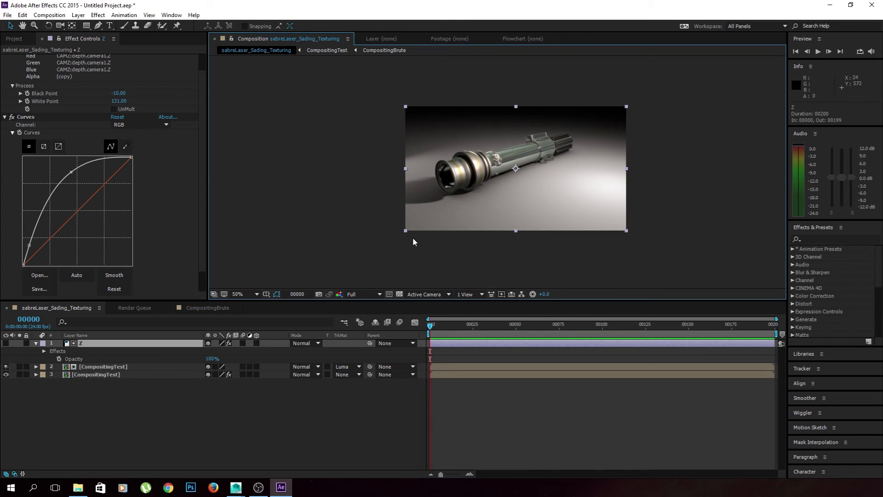
# Step: Make the Z layer visible and add a Levels effect to it after Invert
pyautogui.click(5, 343)
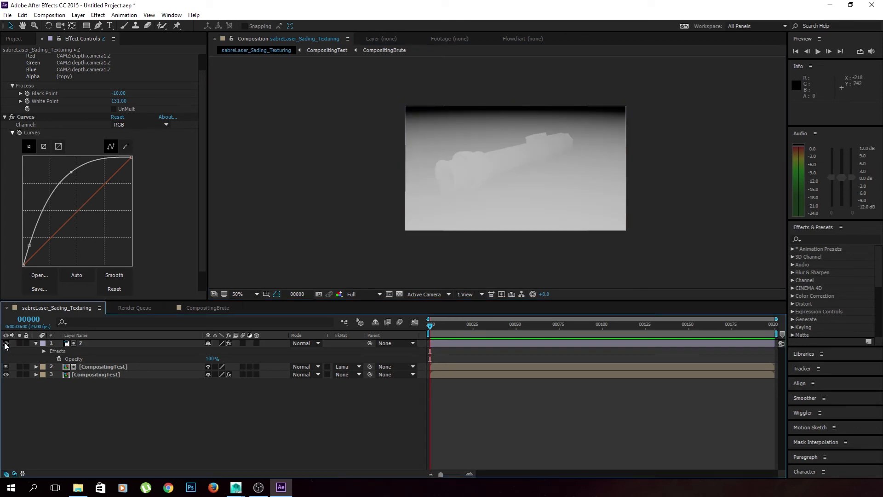
pyautogui.click(5, 117)
pyautogui.rightClick(23, 222)
pyautogui.click(70, 169)
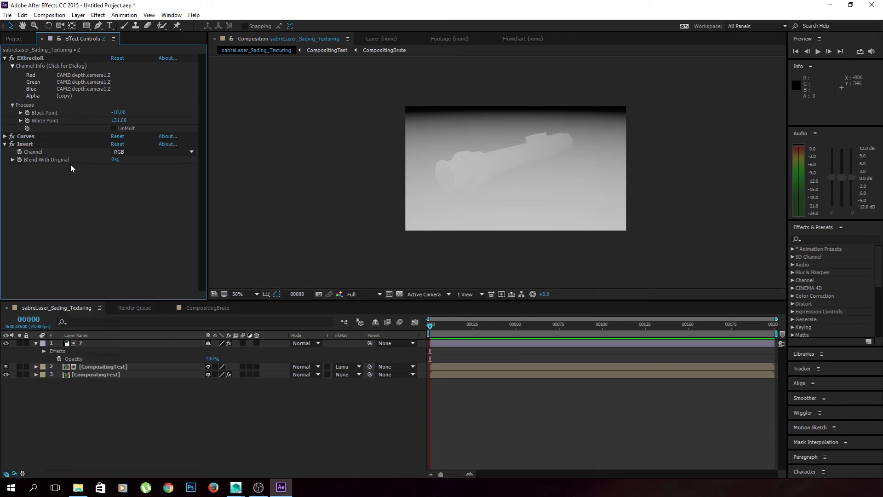
pyautogui.click(79, 343)
pyautogui.rightClick(74, 244)
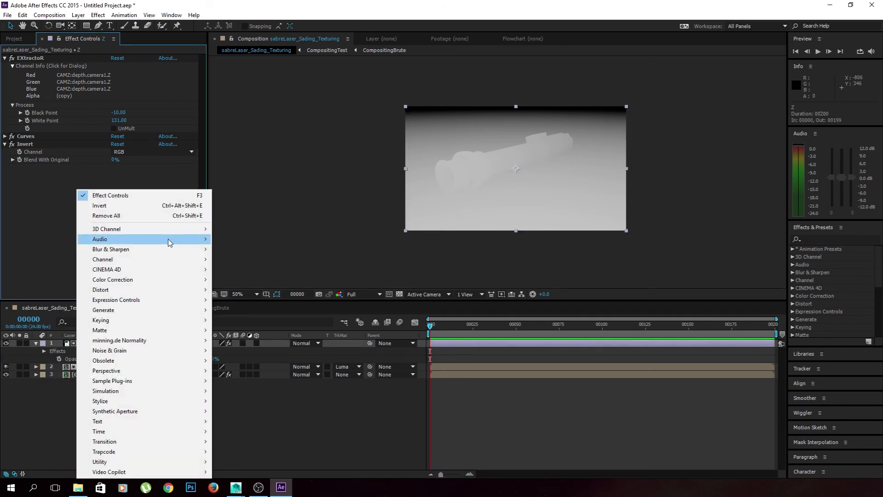
pyautogui.moveTo(166, 279)
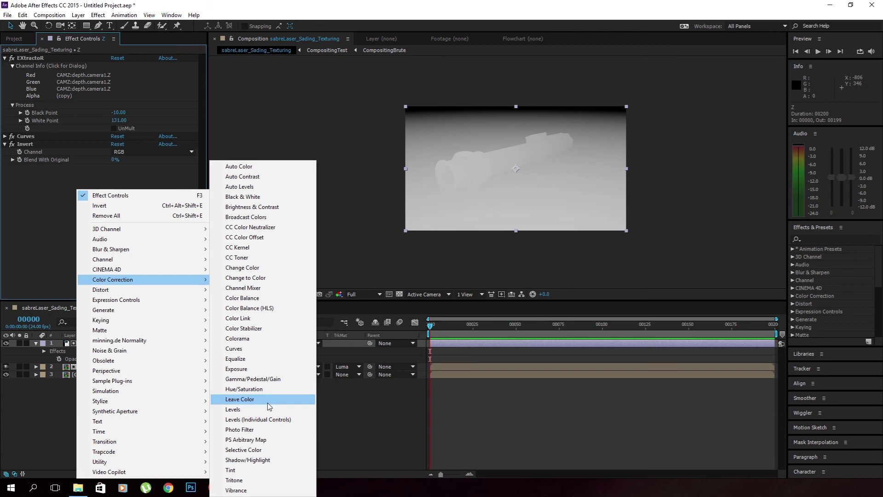
pyautogui.click(239, 409)
# Step: Increase the depth pass's contrast in Levels by setting Input Black to 10922.7 and Input White to 17604.8
pyautogui.moveTo(80, 220)
pyautogui.mouseDown()
pyautogui.moveTo(62, 219)
pyautogui.moveTo(70, 220)
pyautogui.mouseUp()
pyautogui.hotkey('ctrl', 'z')
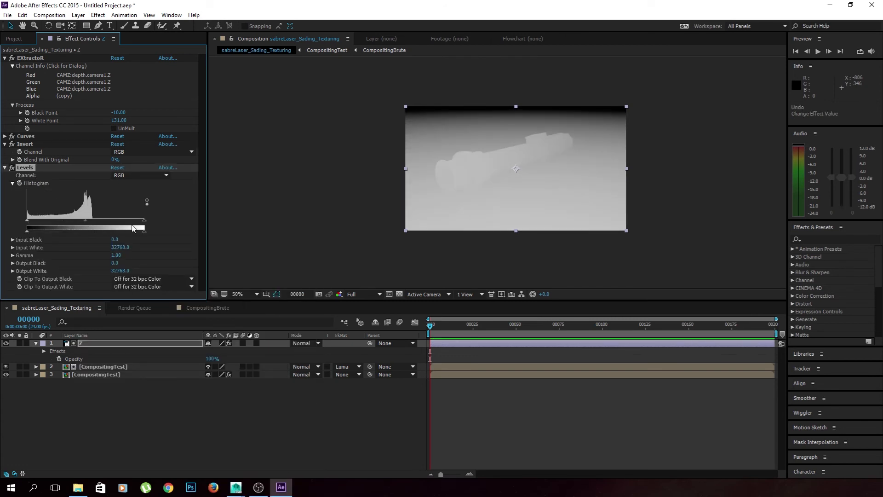
pyautogui.moveTo(145, 224)
pyautogui.mouseDown()
pyautogui.moveTo(98, 220)
pyautogui.moveTo(155, 226)
pyautogui.mouseUp()
pyautogui.moveTo(27, 220); pyautogui.dragTo(67, 222)
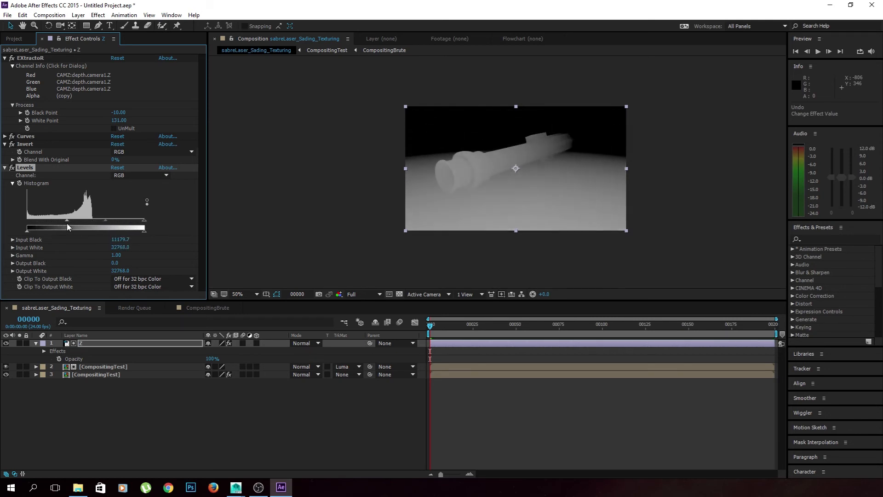
pyautogui.moveTo(143, 225); pyautogui.dragTo(89, 221)
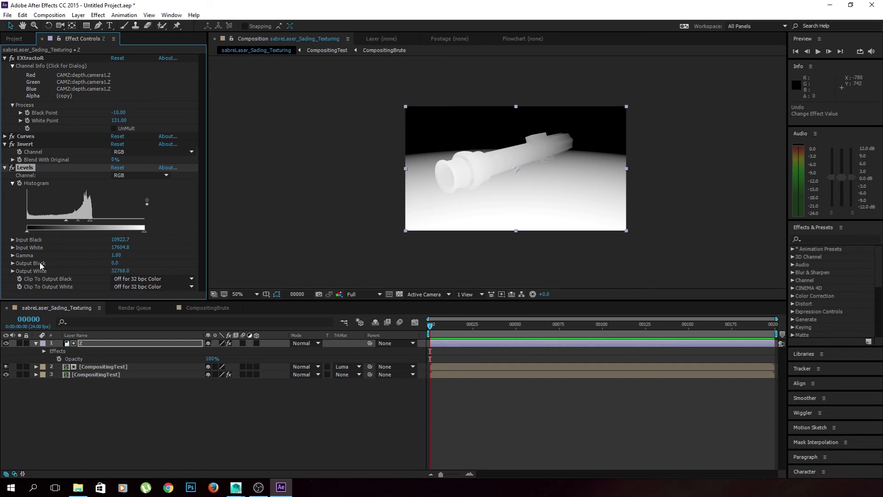
# Step: Hide the Z layer and compare the composite without a track matte and with Luma Matte "Z" on the upper CompositingTest copy
pyautogui.click(6, 343)
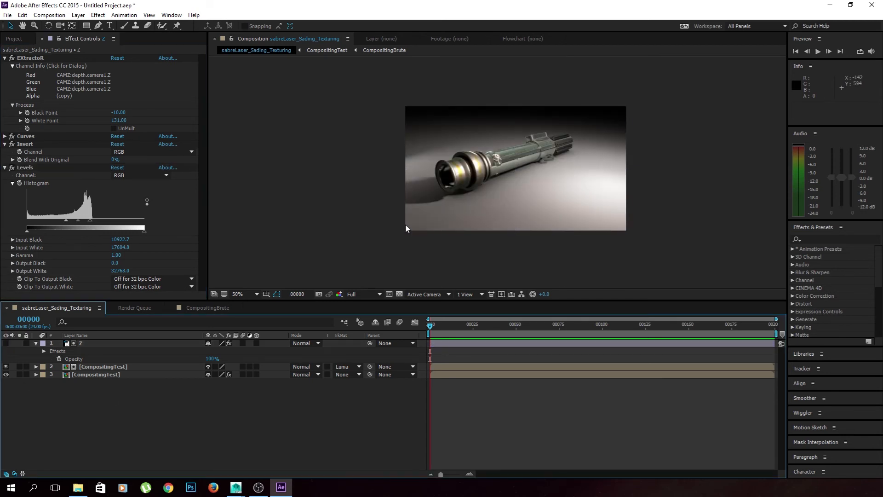
pyautogui.scroll(2, 489, 174)
pyautogui.moveTo(490, 175); pyautogui.dragTo(474, 178)
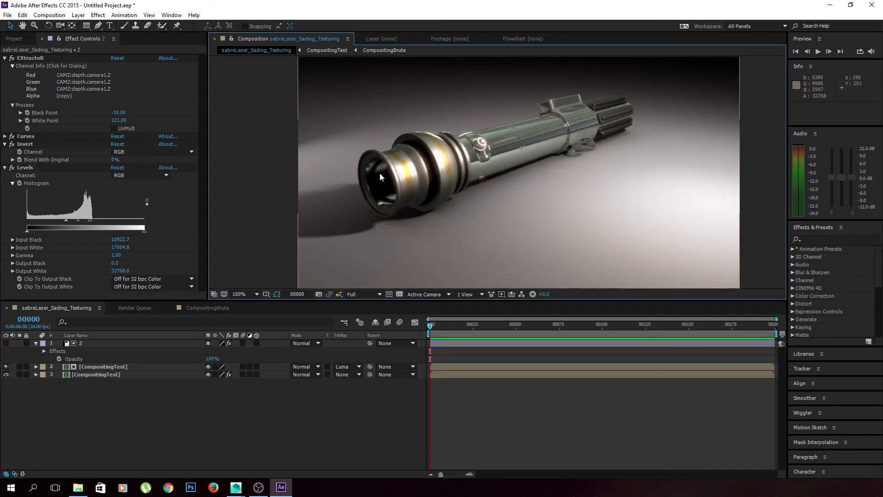
pyautogui.click(348, 367)
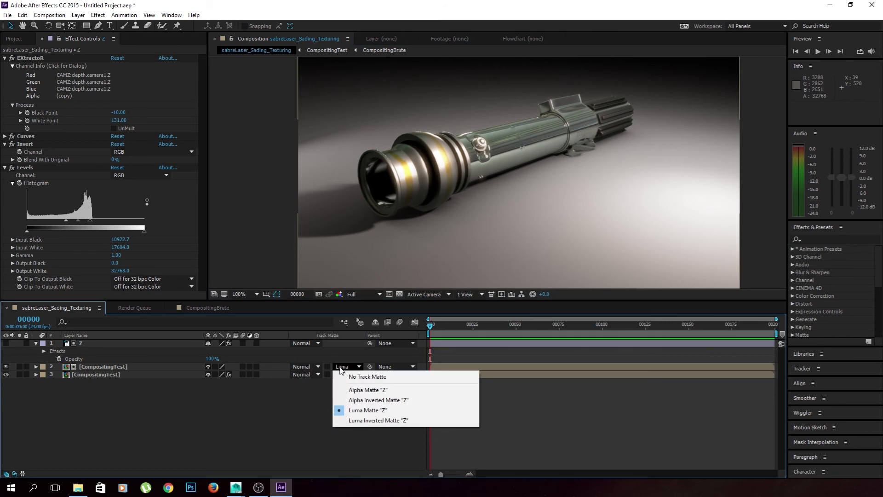
pyautogui.click(356, 377)
pyautogui.click(348, 367)
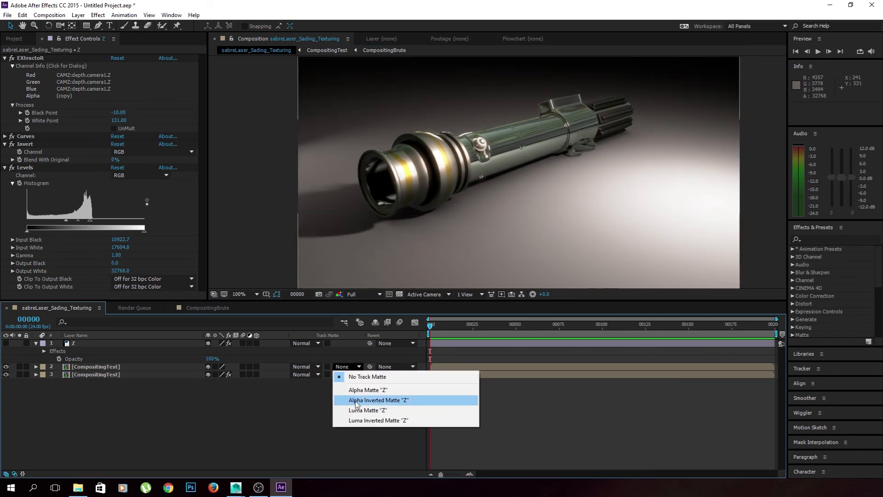
pyautogui.click(359, 410)
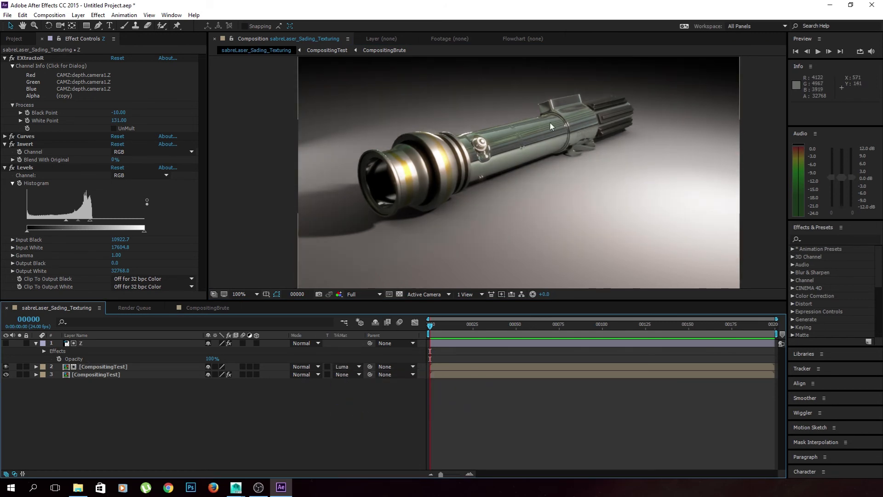
pyautogui.press(',')
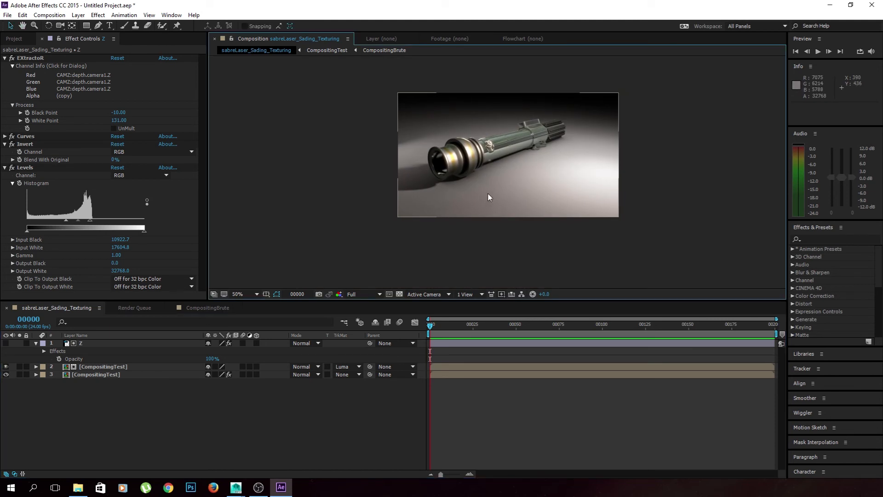
pyautogui.hotkey('ctrl', 'alt', 'n')
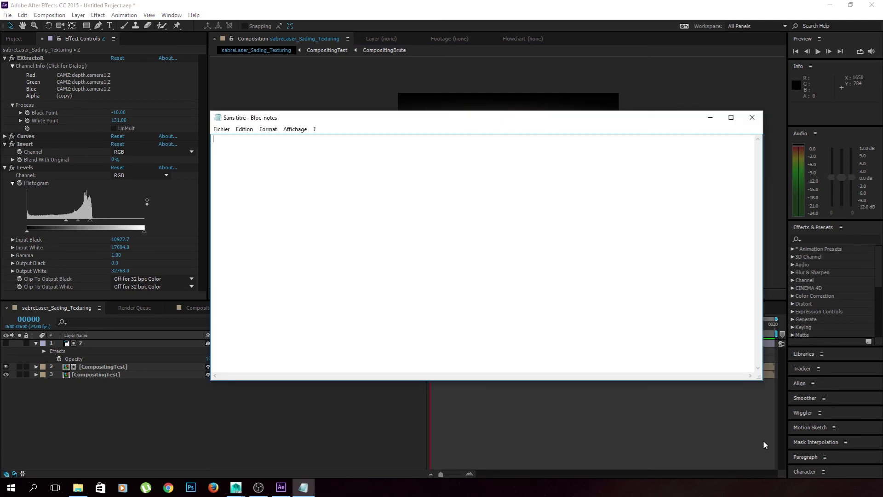
pyautogui.click(404, 425)
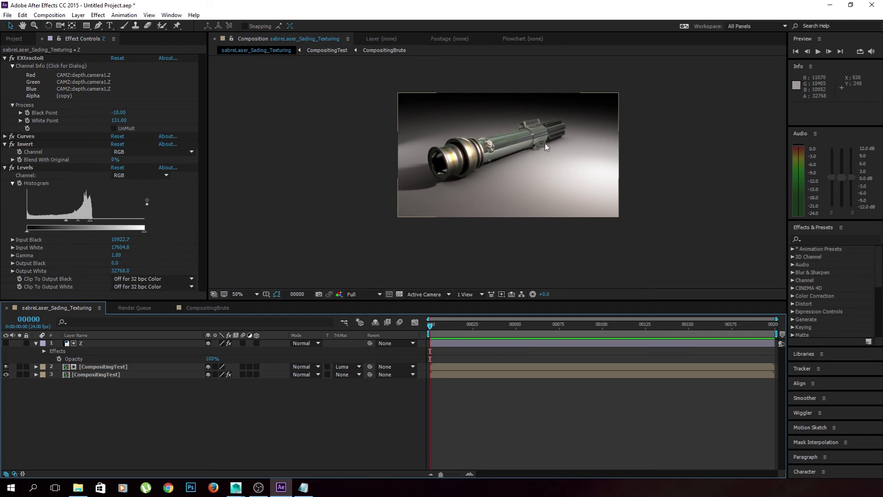
pyautogui.click(359, 366)
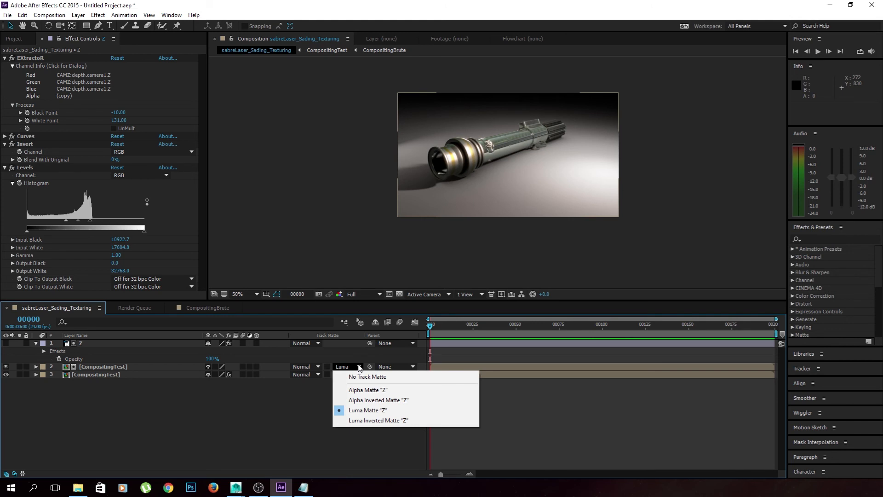
pyautogui.click(104, 369)
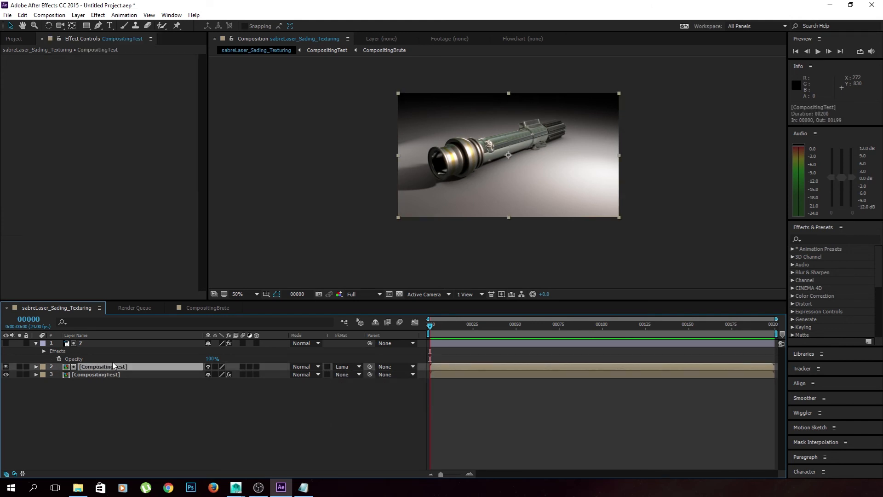
# Step: Make the Z layer visible and remove the track matte from the upper CompositingTest copy
pyautogui.click(109, 344)
pyautogui.click(6, 343)
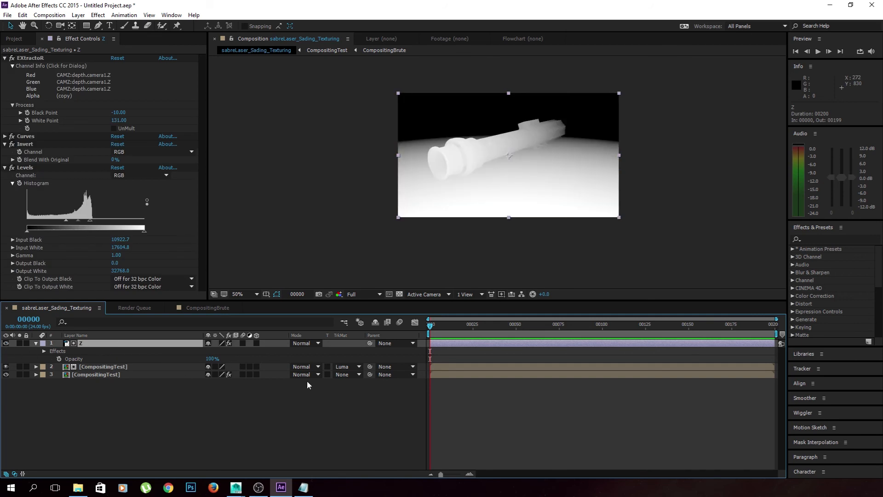
pyautogui.click(345, 367)
pyautogui.click(346, 372)
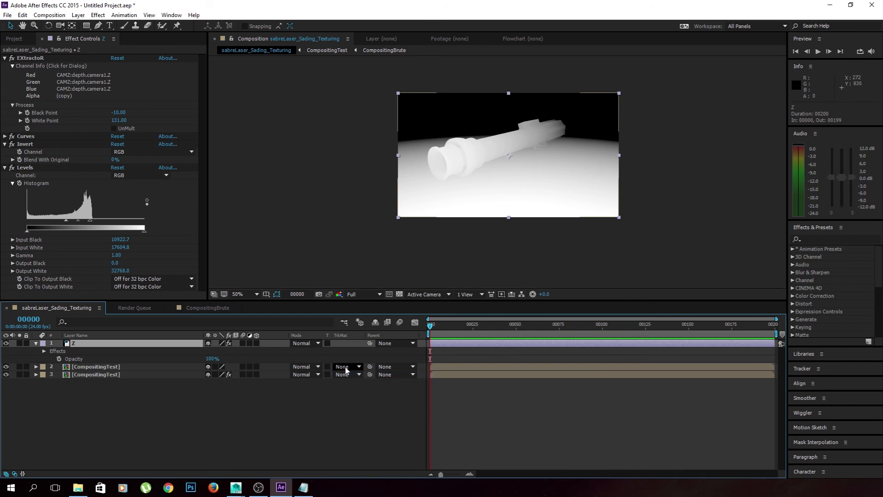
# Step: Set the track matte of the upper CompositingTest copy to Luma Matte "Z"
pyautogui.click(346, 368)
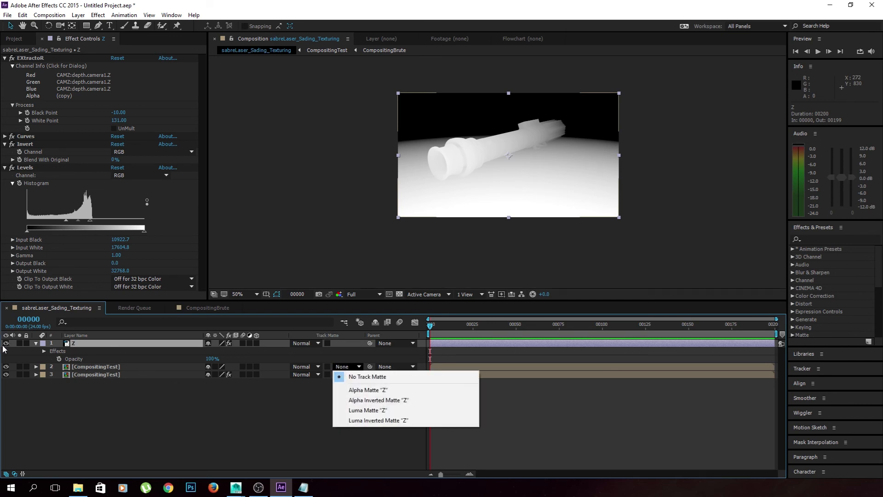
pyautogui.click(373, 411)
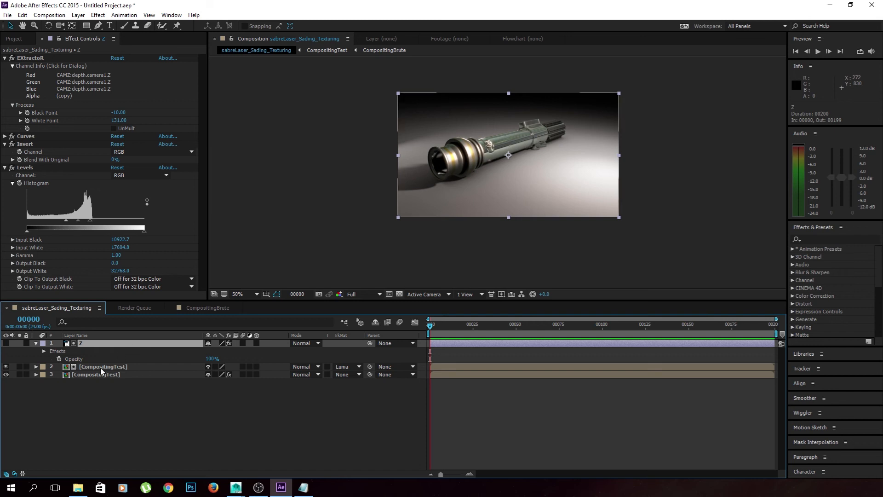
# Step: Examine the matted upper CompositingTest copy in solo and compare it with the full composite, checking the lightsaber's depth falloff up close
pyautogui.click(19, 366)
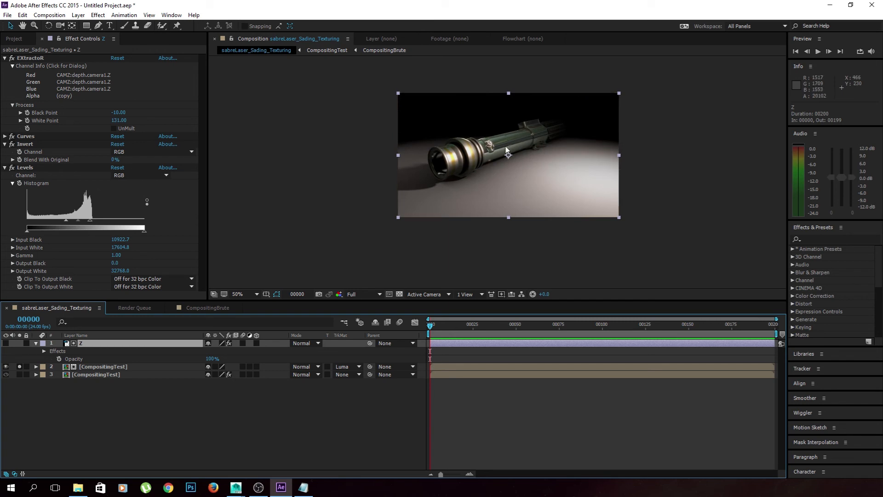
pyautogui.scroll(2, 510, 137)
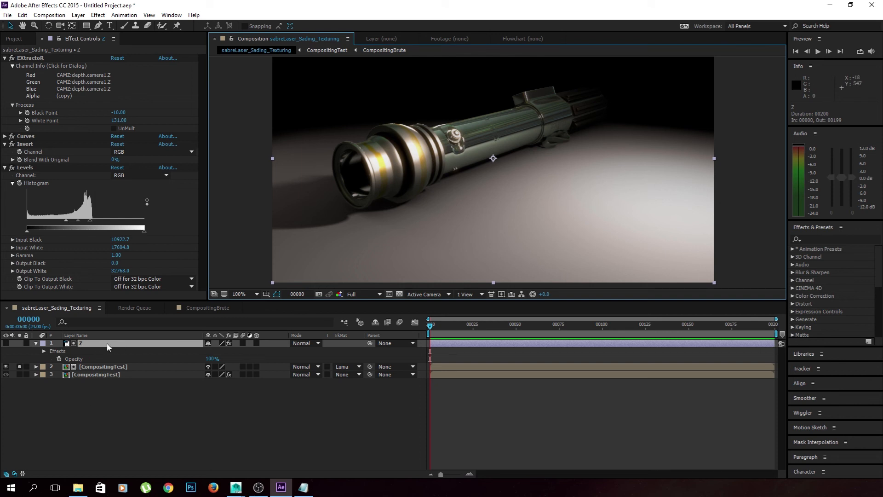
pyautogui.click(20, 366)
pyautogui.click(20, 367)
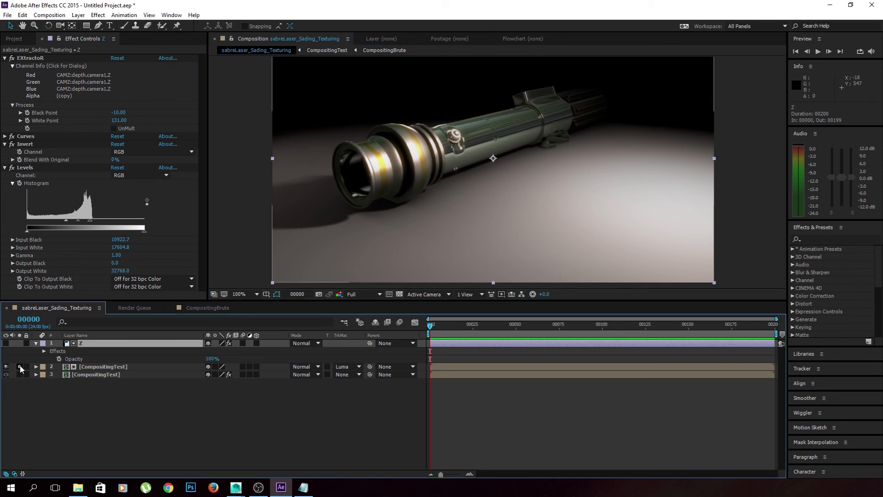
pyautogui.click(20, 367)
pyautogui.scroll(-1, 497, 170)
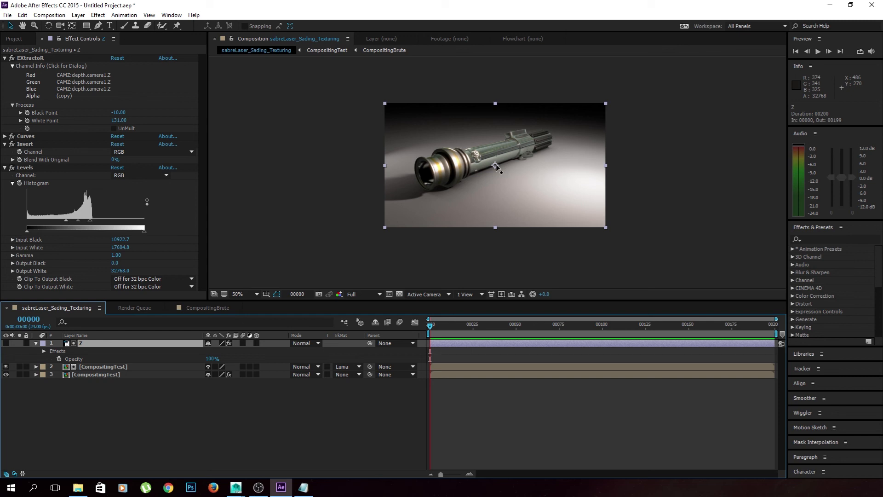
pyautogui.scroll(4, 495, 164)
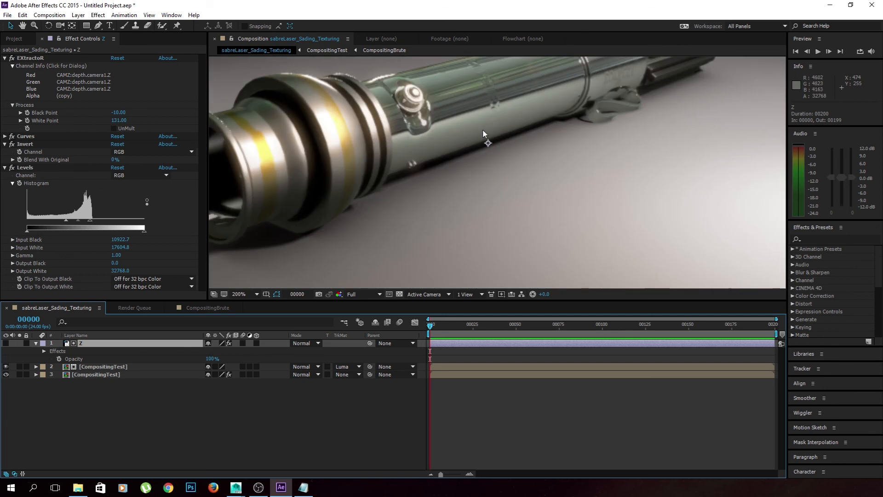
pyautogui.scroll(-2, 482, 129)
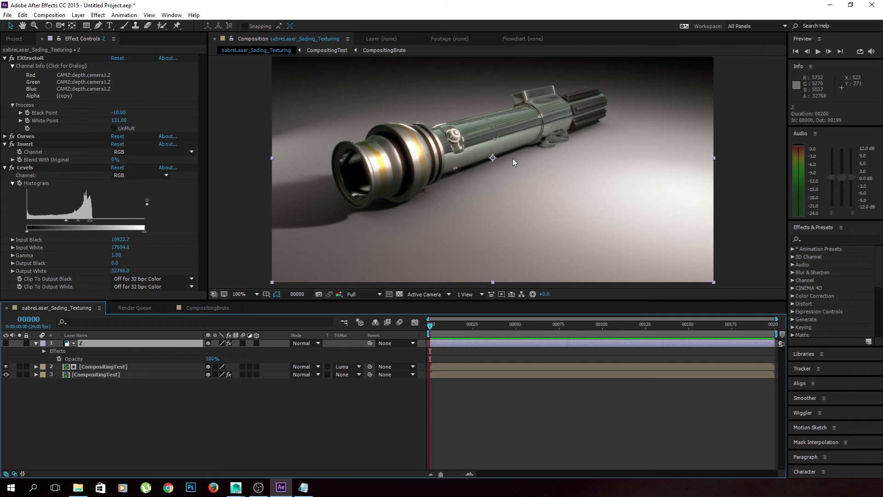
pyautogui.scroll(-2, 513, 160)
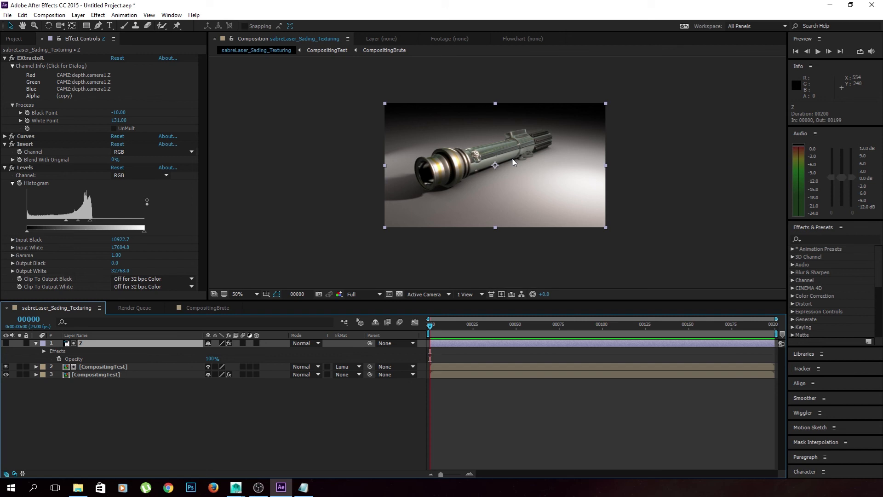